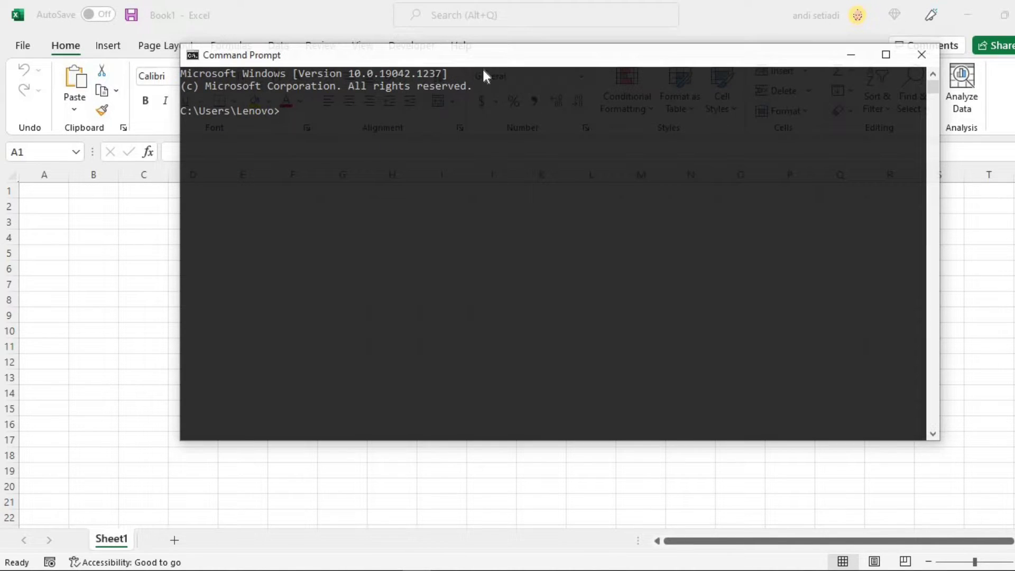
Lower the Command Prompt window's opacity from its Properties Colors settings and move it over the sheet
right_click(521, 59)
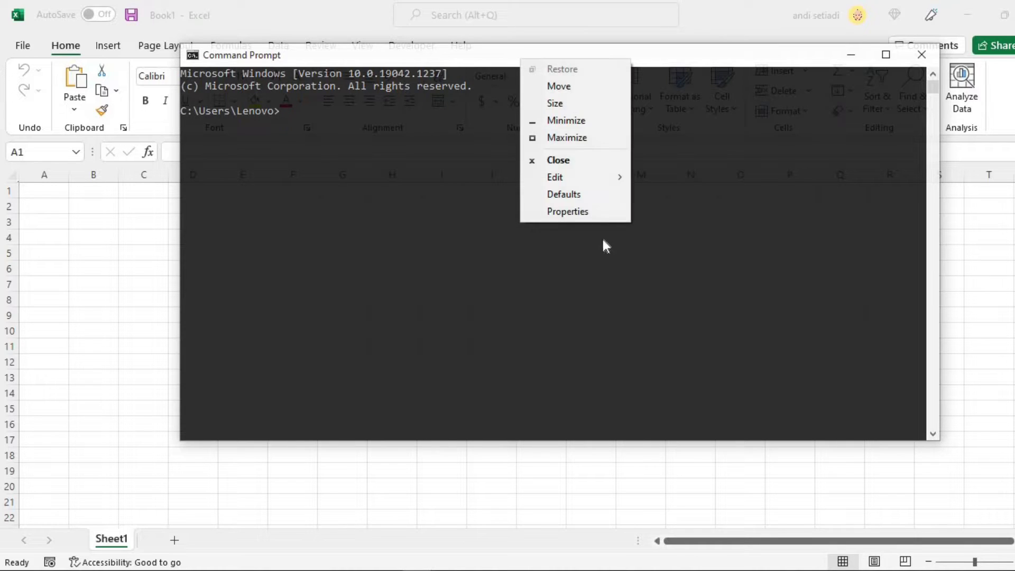
left_click(612, 215)
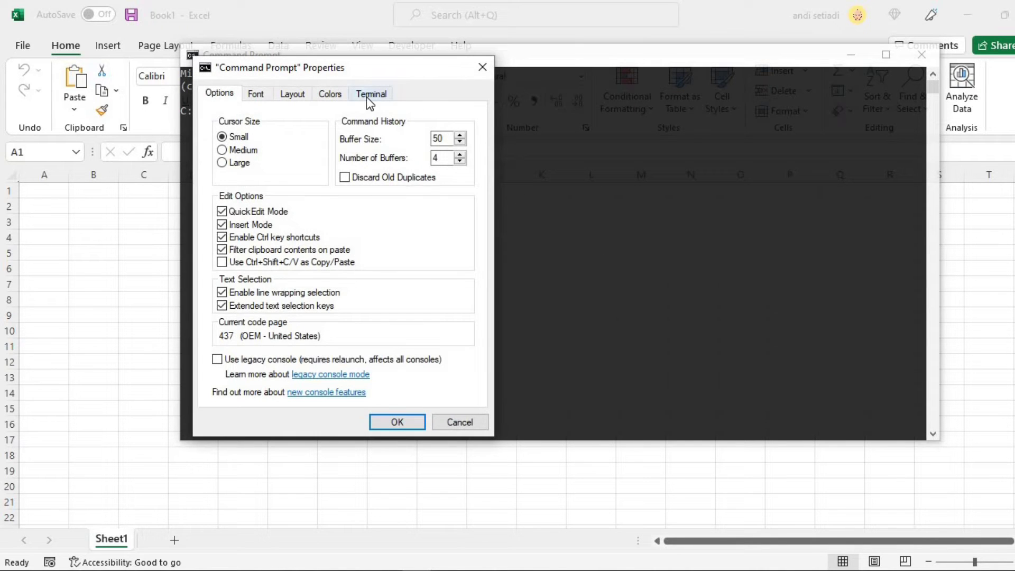
left_click(367, 95)
left_click(323, 95)
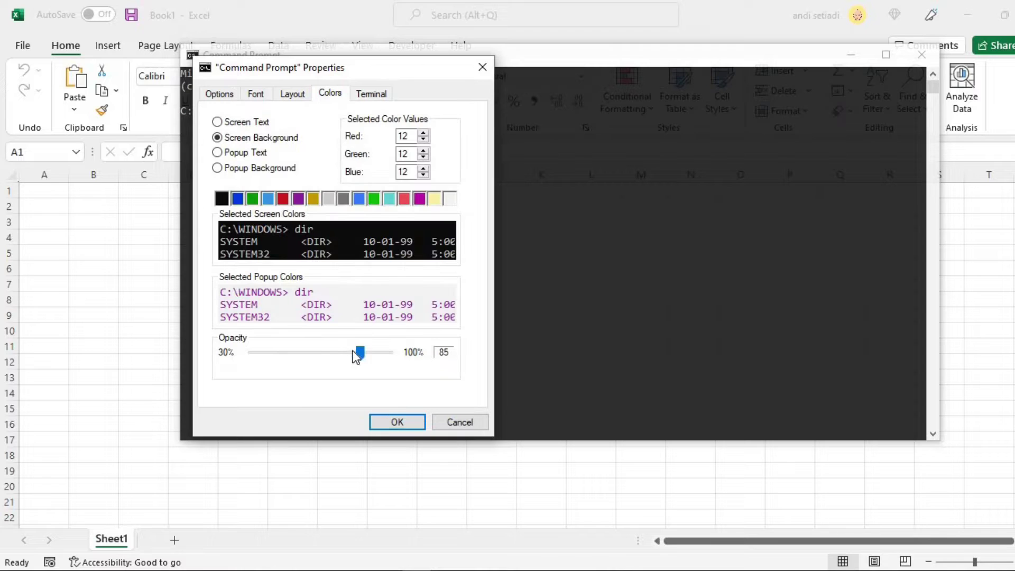
left_click_drag(360, 353, 307, 351)
left_click(383, 418)
left_click_drag(525, 58, 511, 106)
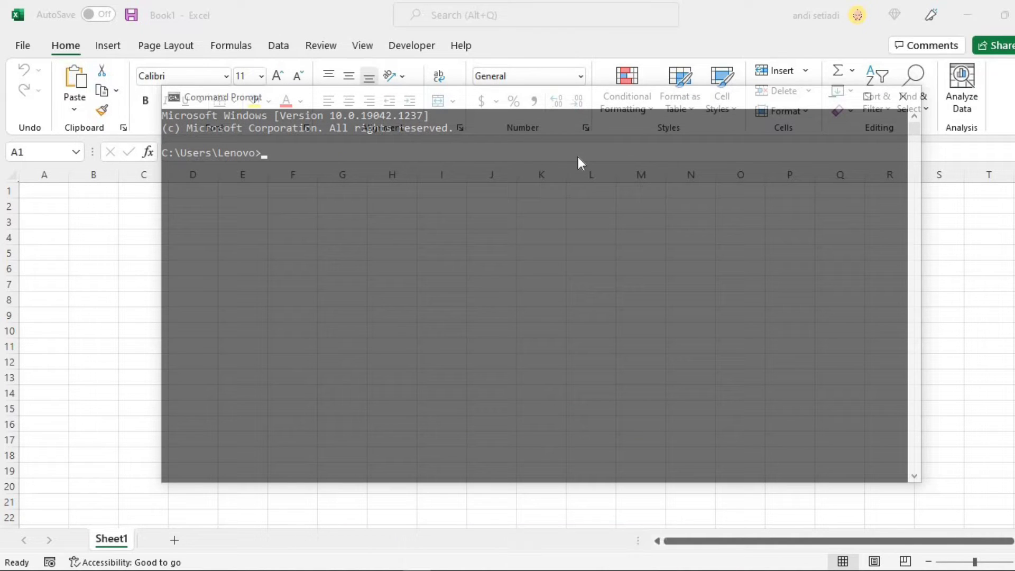
Close Command Prompt with exit and open the Visual Basic editor from the Developer tab
type("xit")
key("Return")
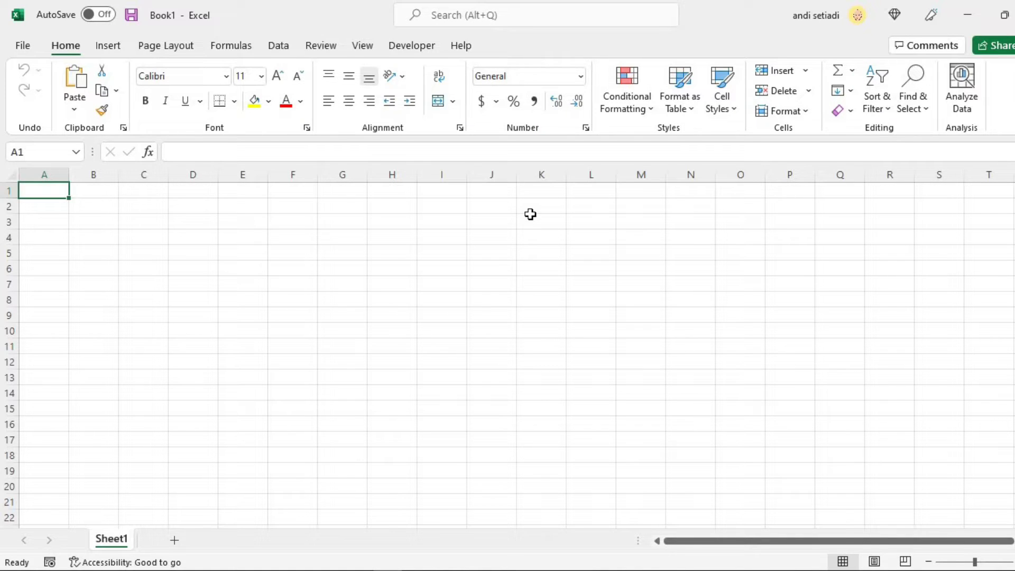
left_click(426, 47)
left_click(32, 88)
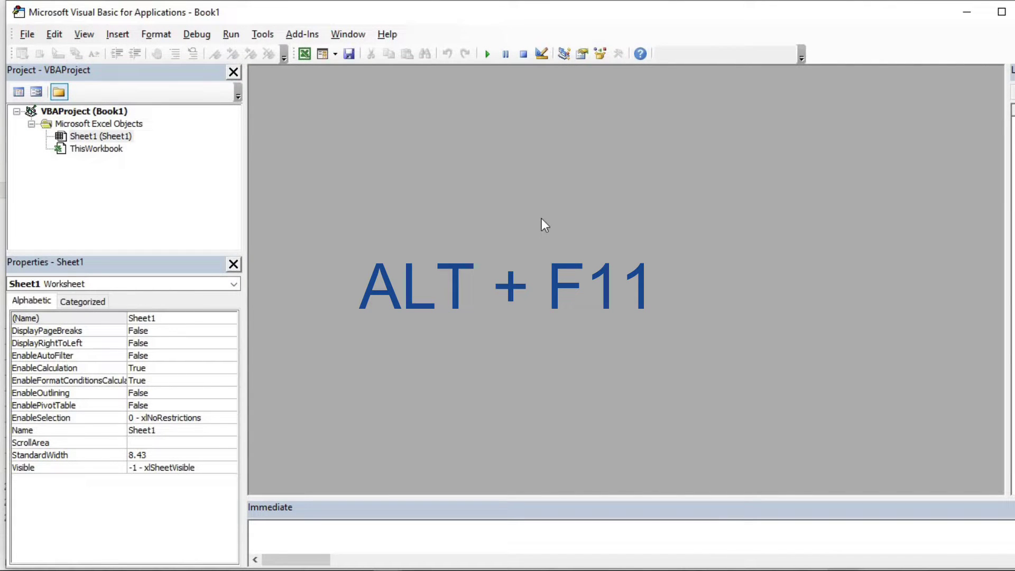
Insert UserForm1, enlarge it to height 305.25, and preview-run it over Excel
left_click(126, 37)
left_click(156, 70)
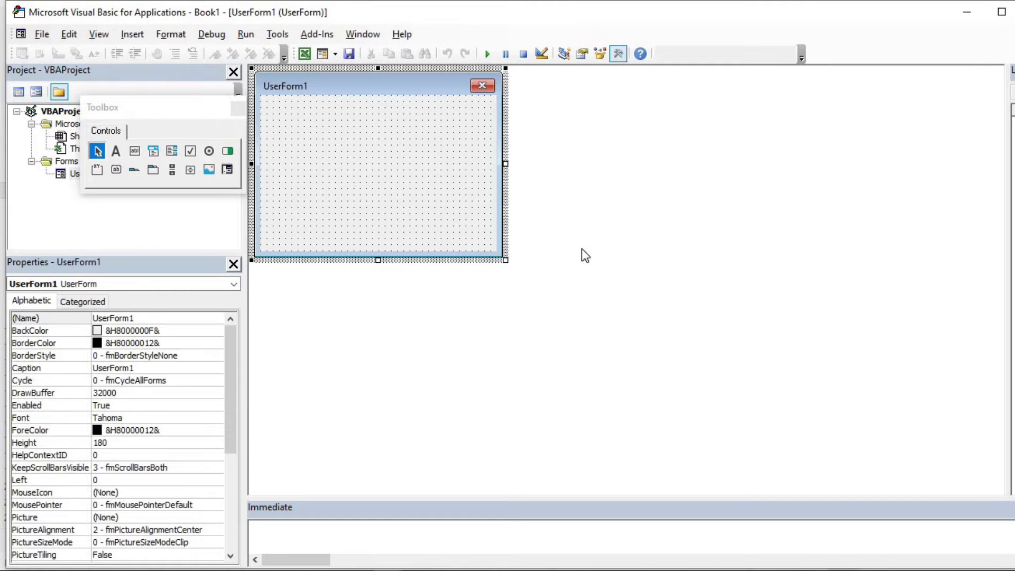
mouse_move(505, 260)
left_mouse_down()
mouse_move(714, 328)
mouse_move(717, 389)
left_mouse_up()
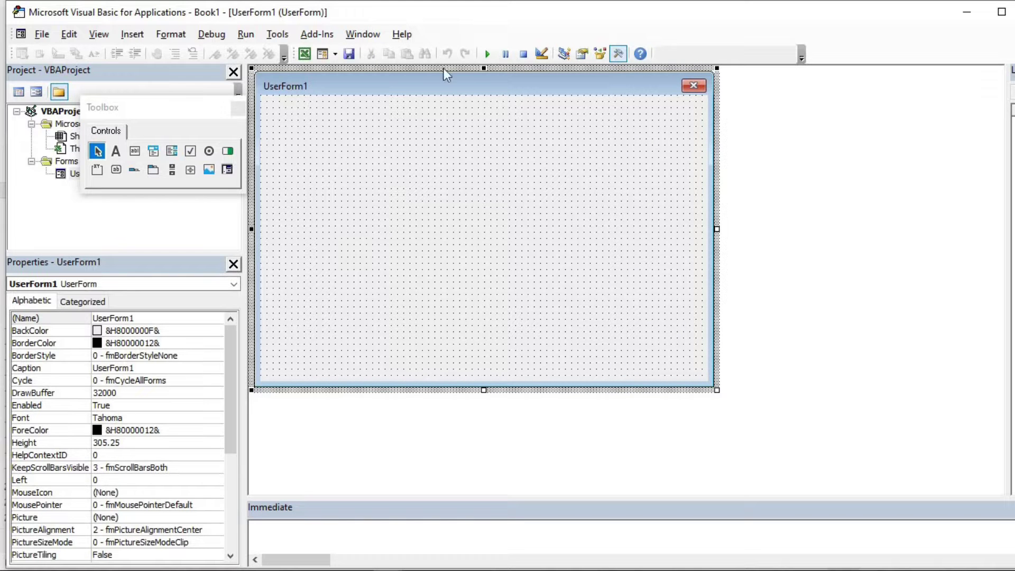
left_click(487, 53)
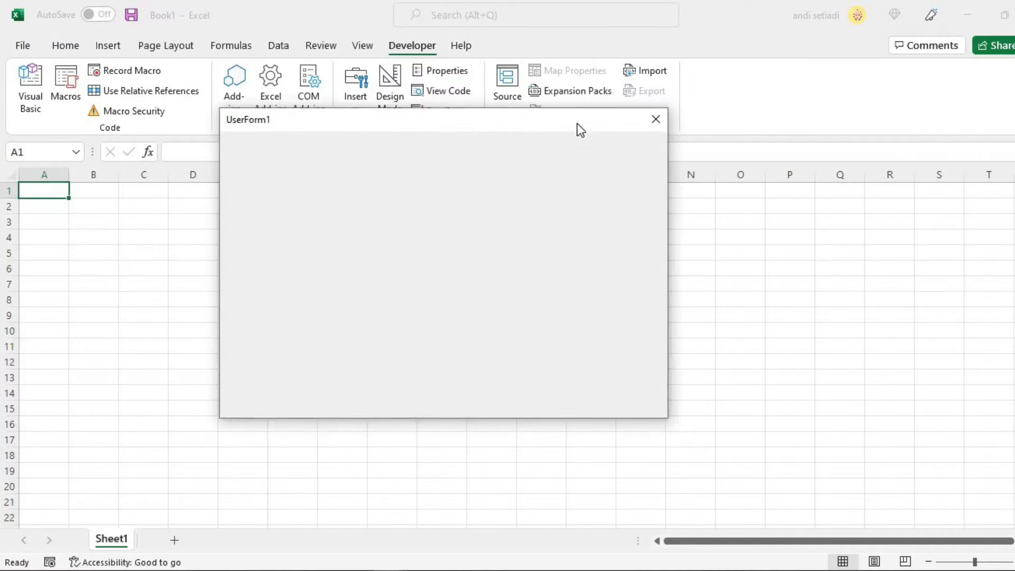
left_click(725, 140)
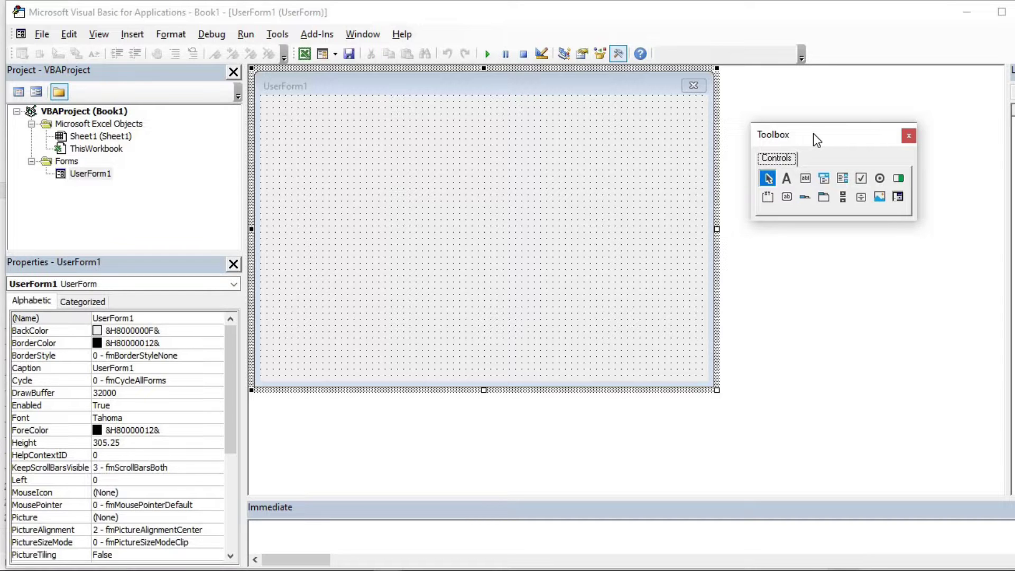
left_click(515, 370)
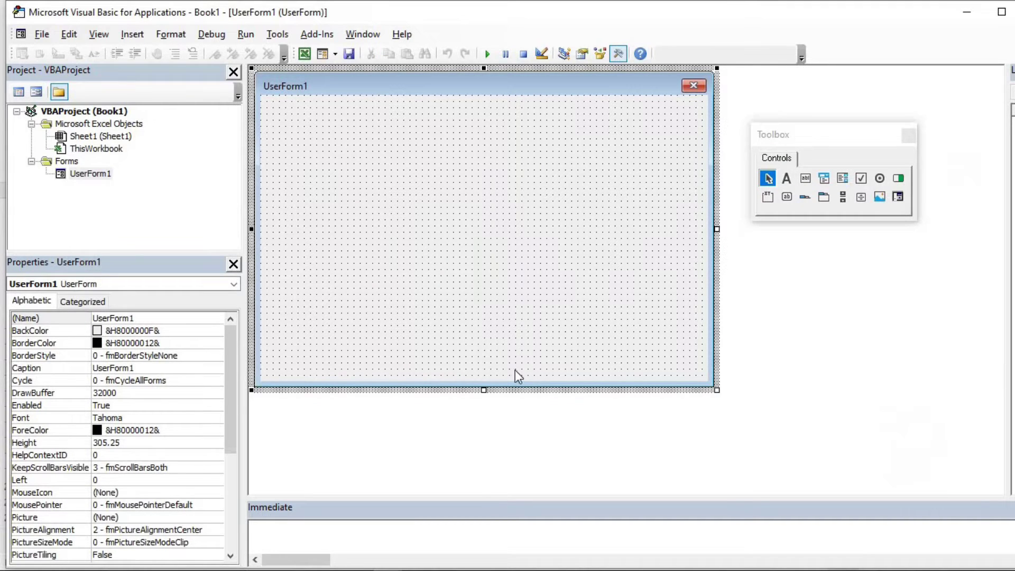
key("alt+Tab")
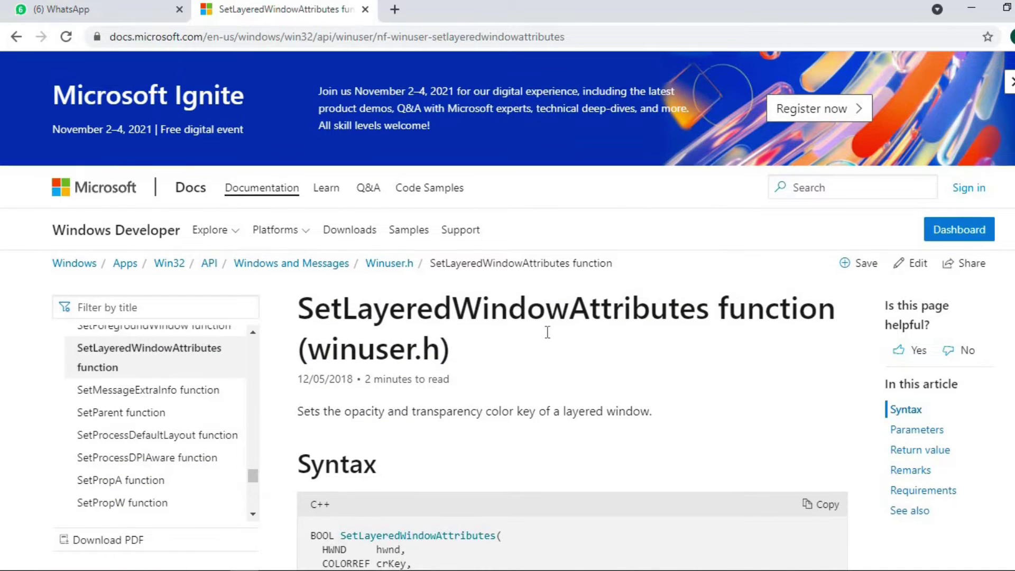
Read the SetLayeredWindowAttributes summary and syntax, highlighting transparency, hwnd, crKey and bAlpha
scroll(547, 333, "down", 2)
scroll(427, 317, "down", 1)
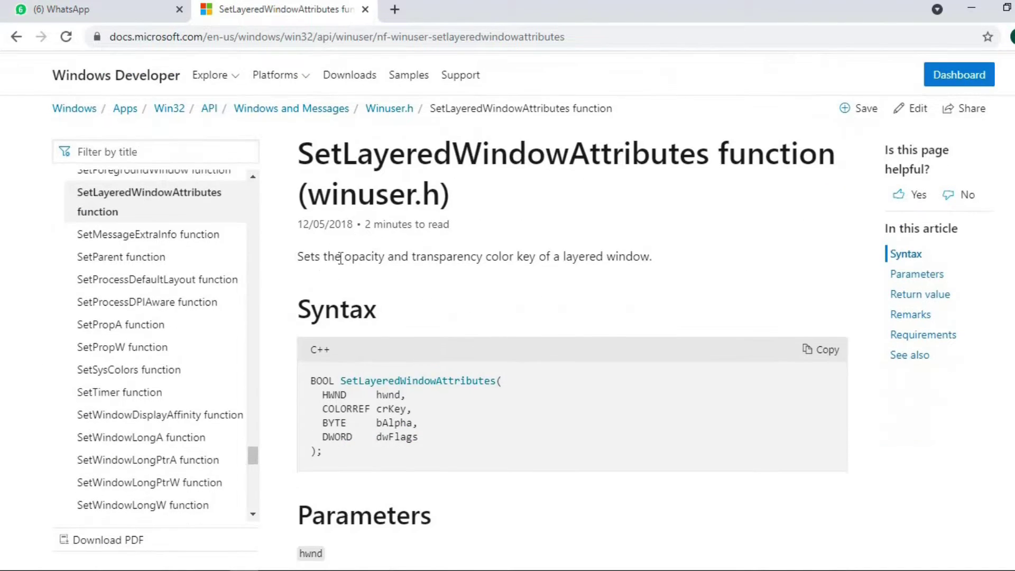
left_click_drag(345, 257, 452, 258)
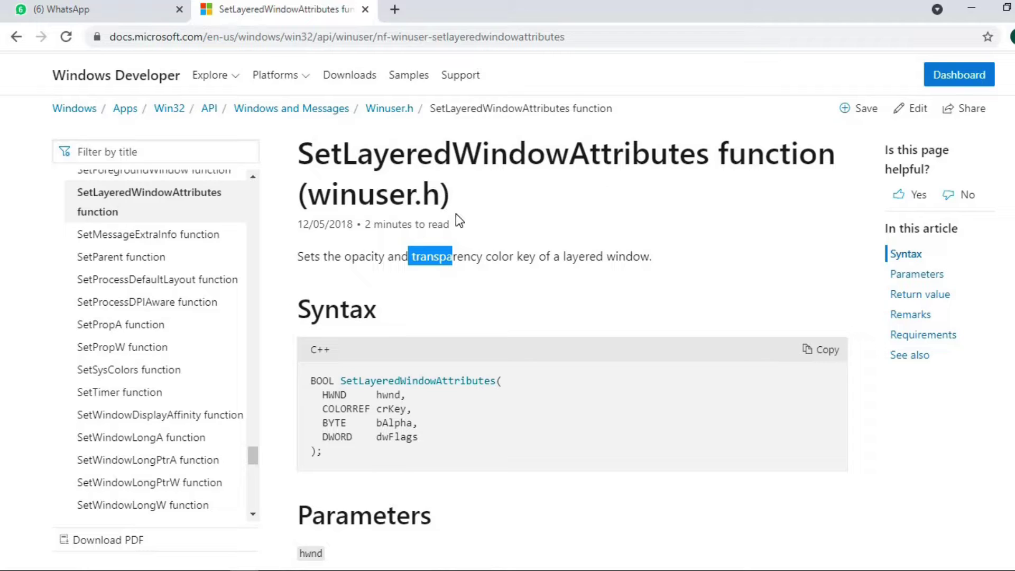
left_click_drag(491, 258, 415, 258)
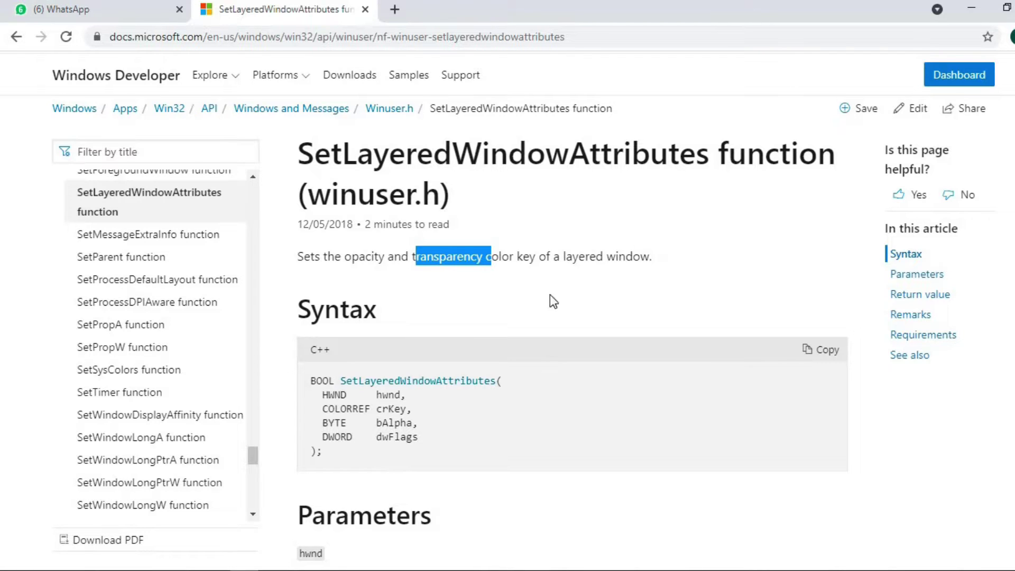
scroll(399, 306, "down", 1)
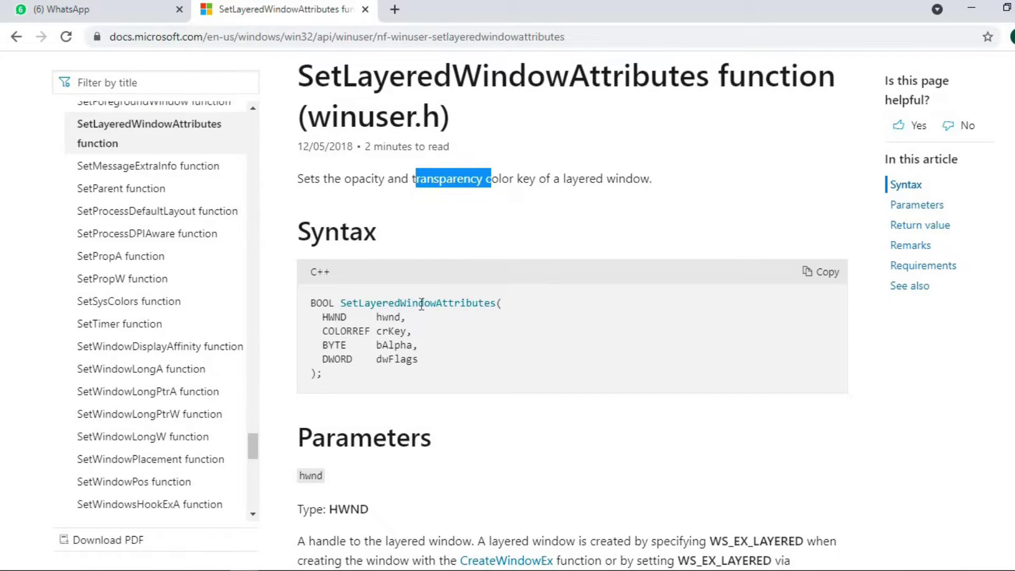
left_click_drag(376, 317, 402, 317)
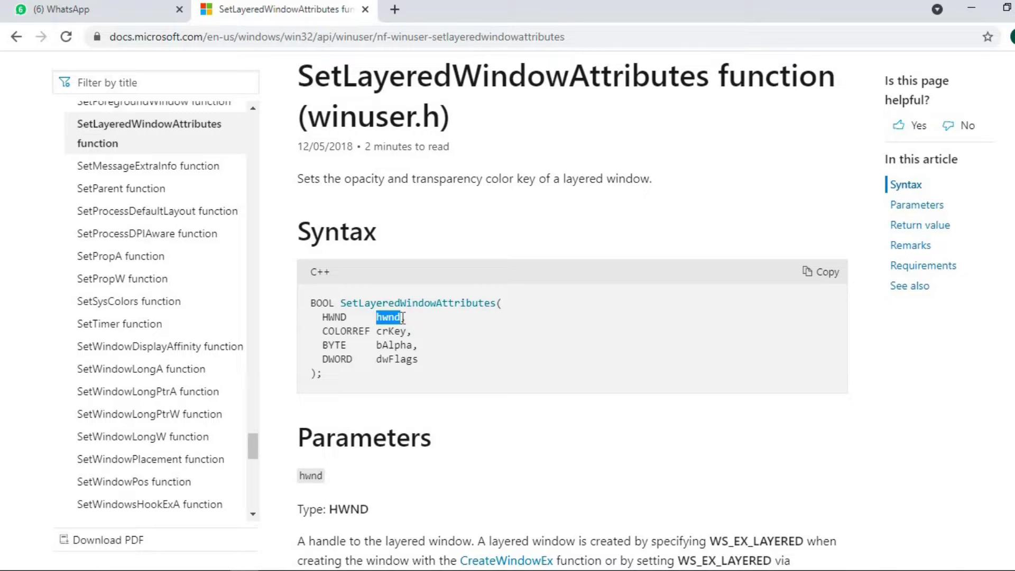
left_click_drag(384, 329, 431, 340)
Highlight that bAlpha 0 is fully transparent and the LWA_ALPHA and LWA_COLORKEY flags, then return to VBA
scroll(430, 277, "down", 4)
scroll(370, 219, "down", 2)
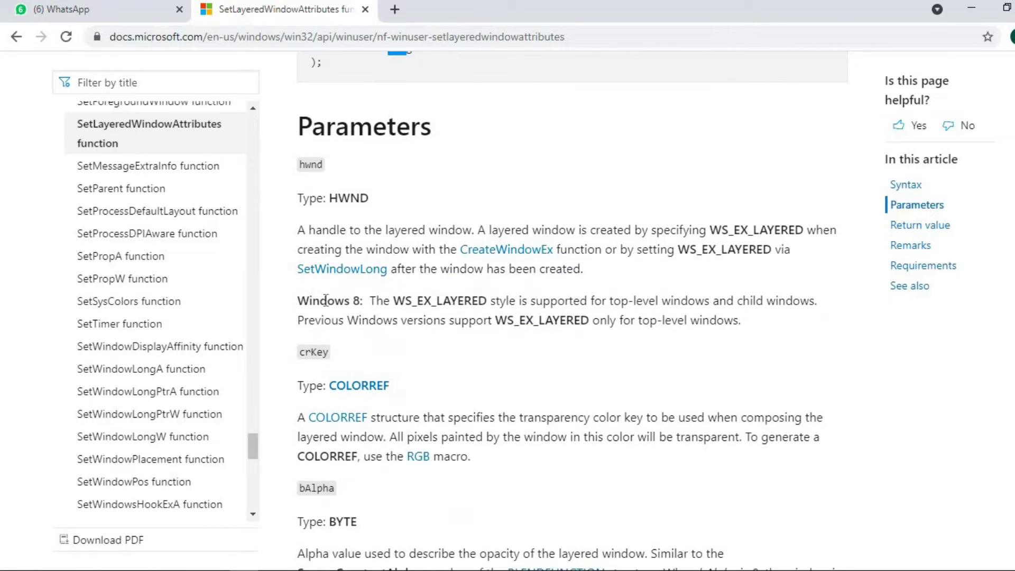
scroll(401, 322, "down", 3)
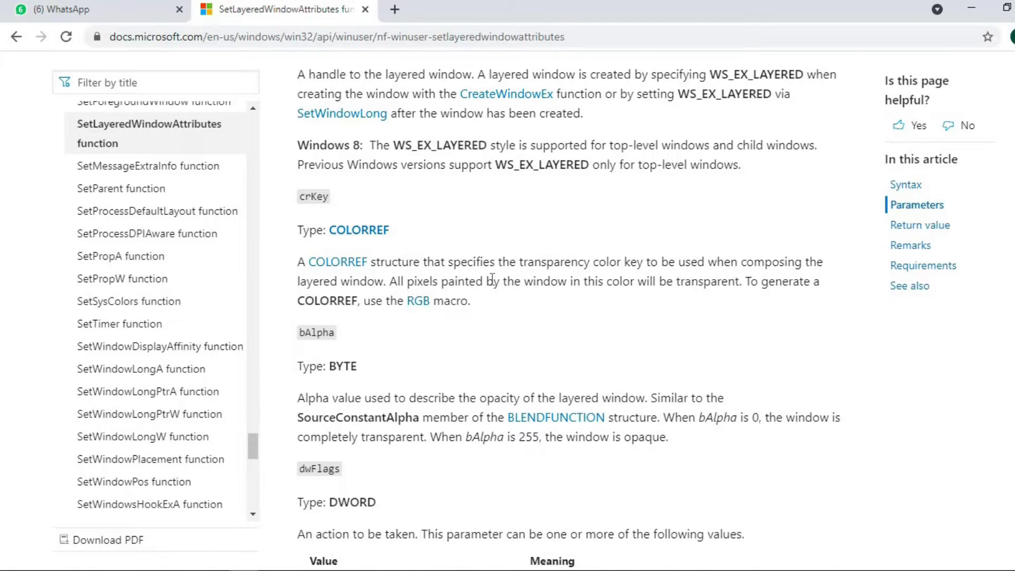
scroll(391, 273, "down", 3)
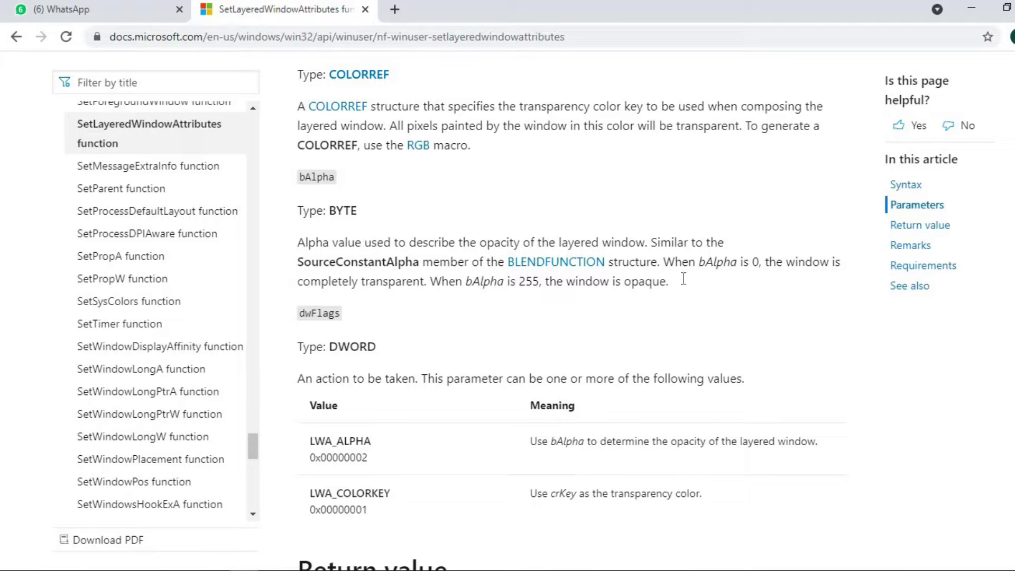
left_click_drag(744, 262, 765, 262)
left_click_drag(517, 281, 544, 281)
scroll(378, 371, "down", 1)
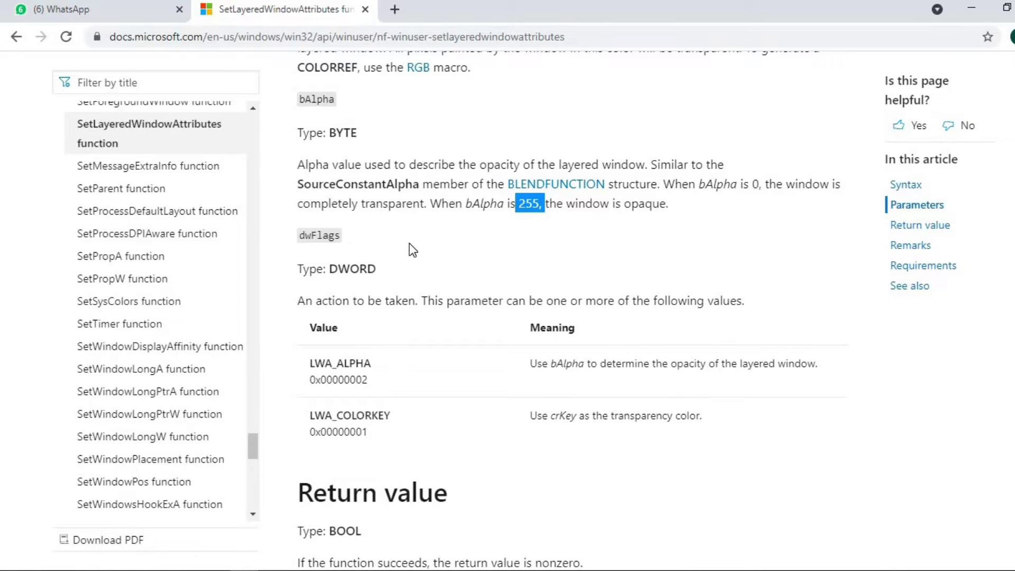
left_click_drag(332, 363, 371, 364)
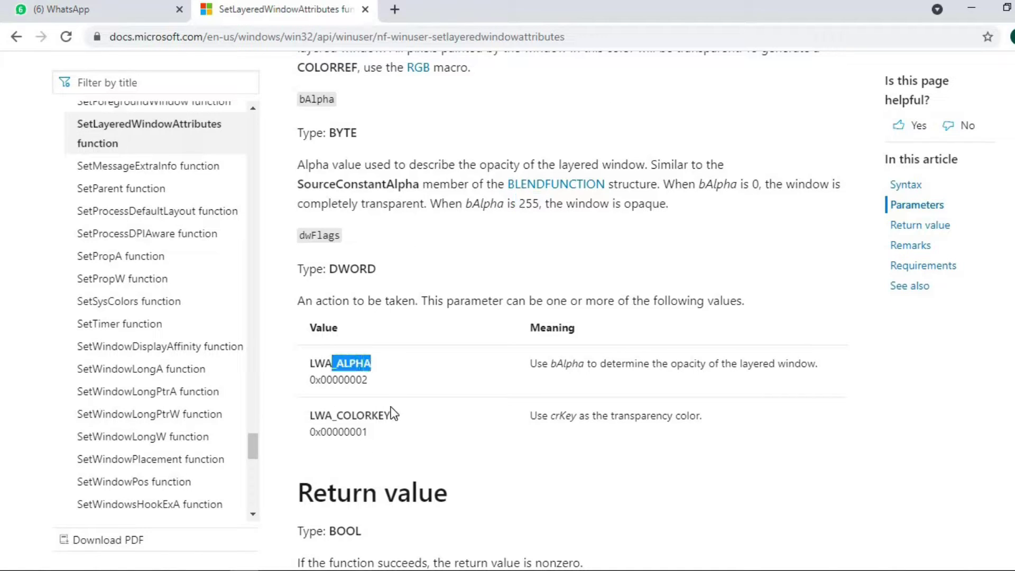
left_click_drag(378, 415, 351, 415)
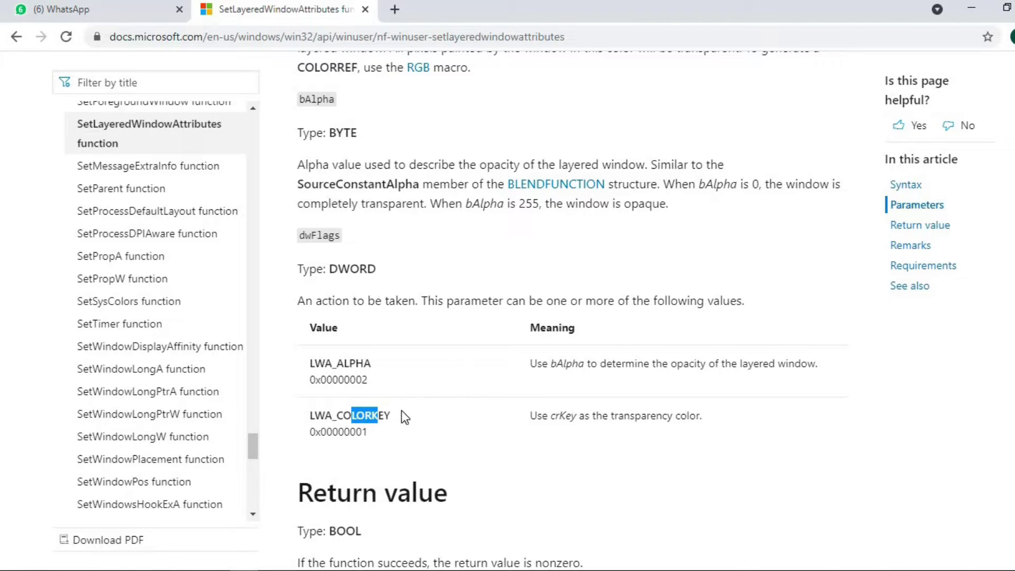
left_click(390, 419)
left_click_drag(350, 363, 346, 365)
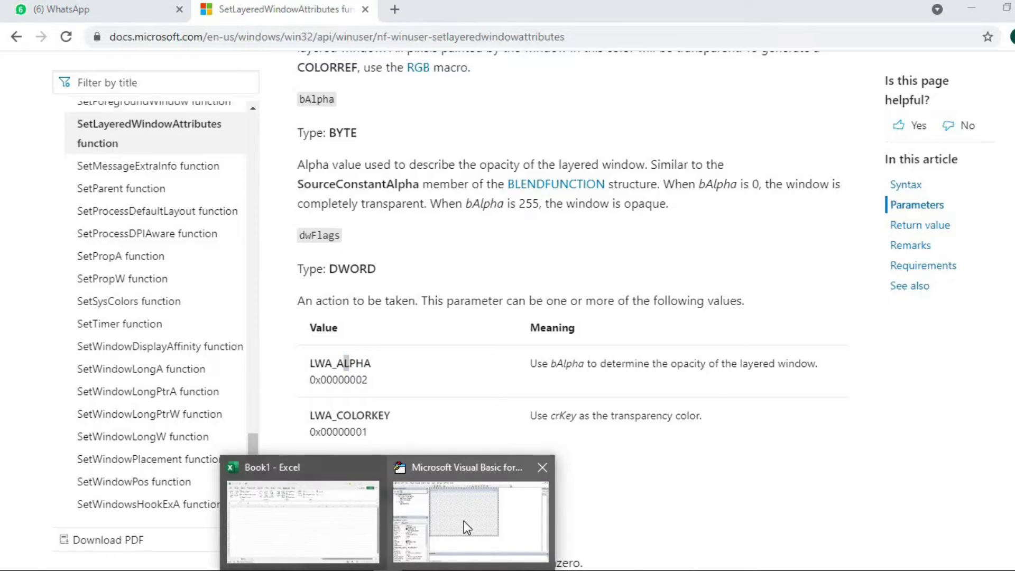
mouse_move(386, 569)
left_click(464, 522)
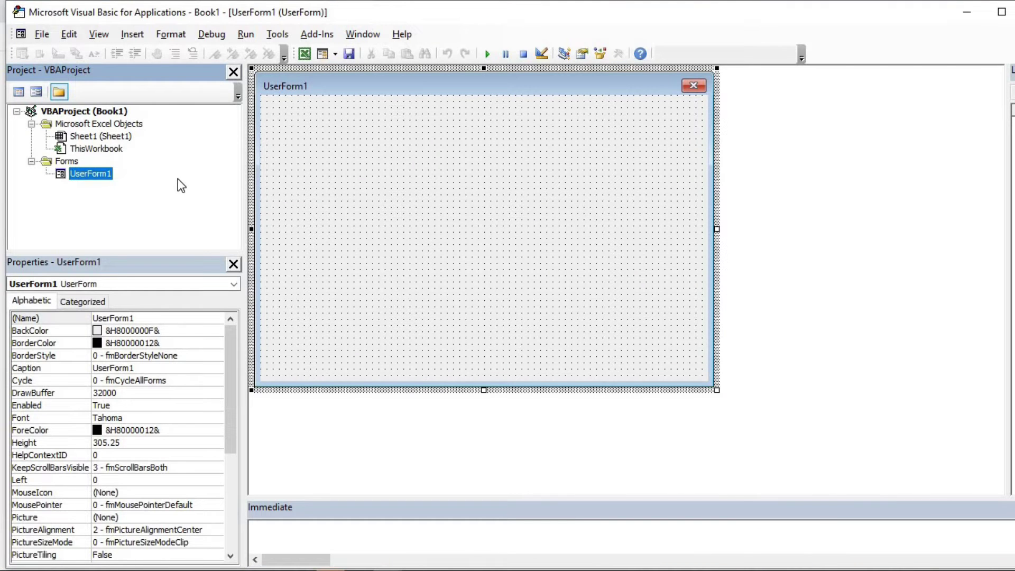
Add Module1 and paste the SetLayeredWindowAttributes declaration copied from ApiViewer
left_click(135, 36)
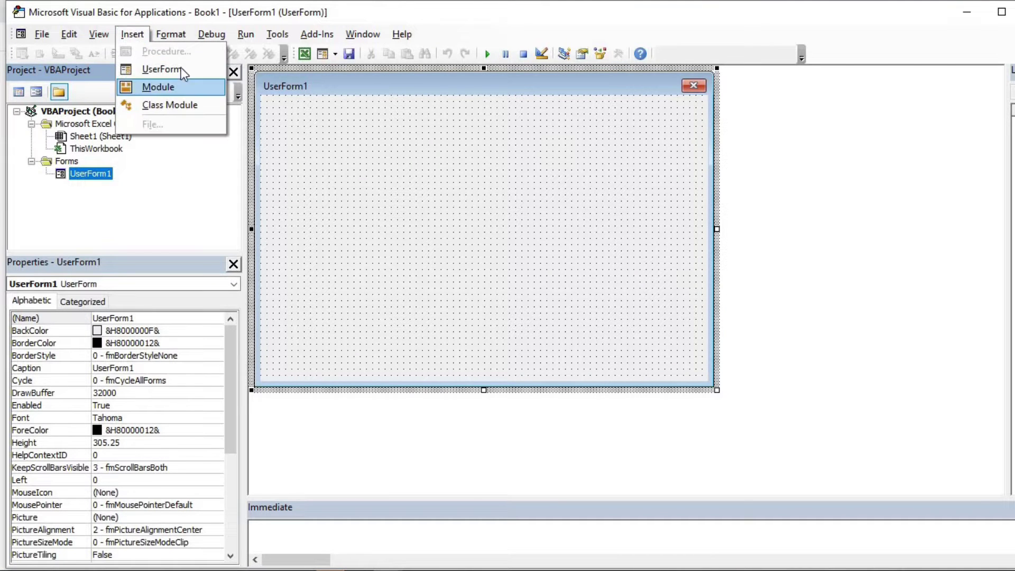
left_click(176, 86)
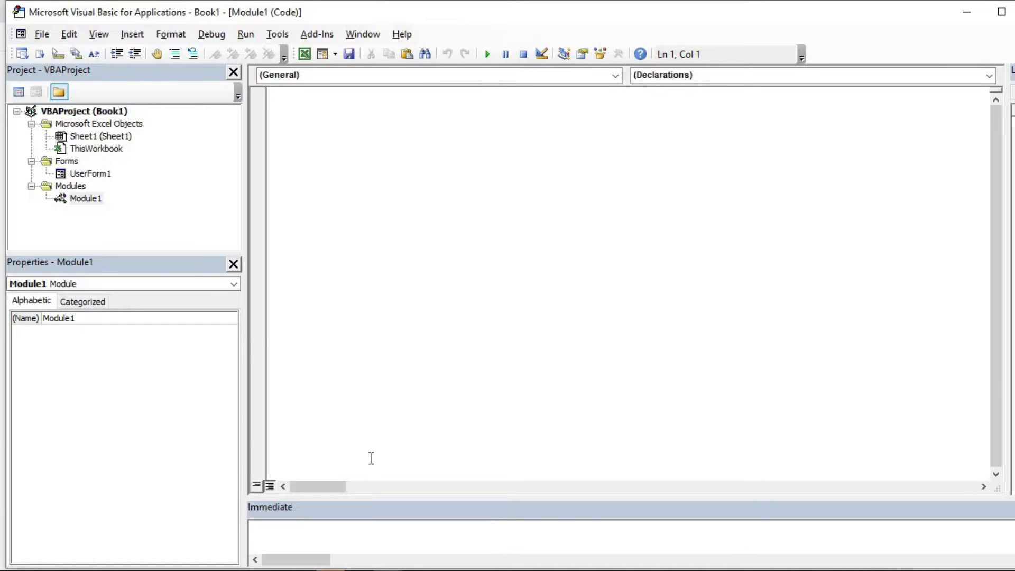
left_click(370, 560)
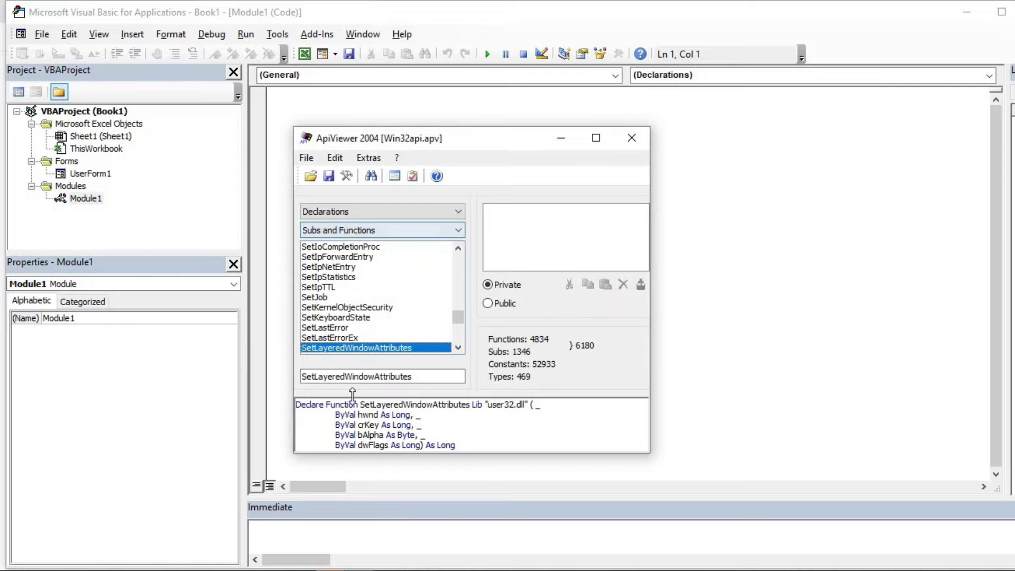
double_click(388, 348)
left_click(547, 211)
left_click(589, 286)
left_click(694, 201)
key("ctrl+v")
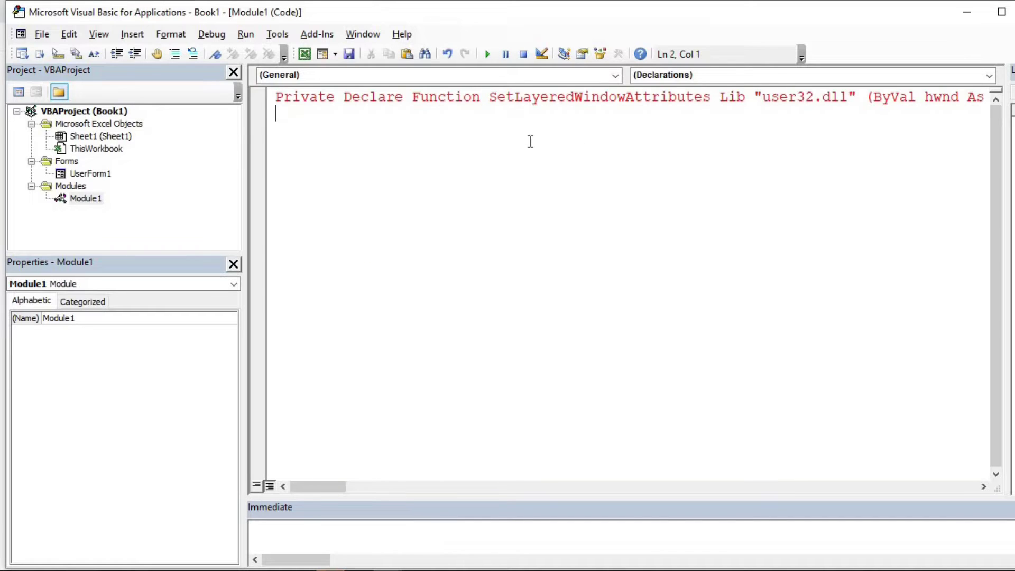
Split the declaration onto ' _' continuation lines, one per parameter, and compile the module
left_click(868, 98)
type("_")
key("Return")
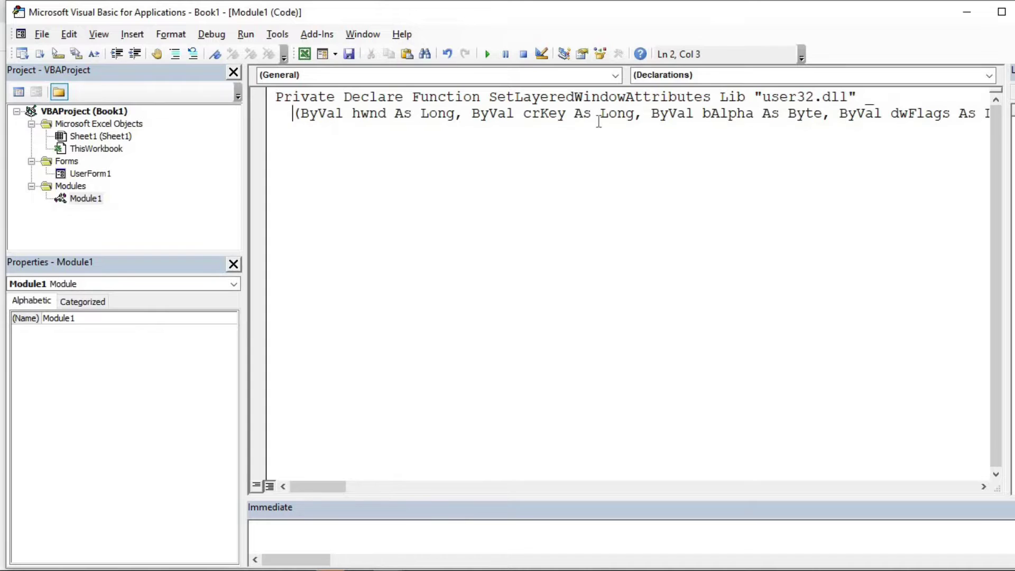
left_click(472, 113)
type("_")
key("Return")
left_click(472, 129)
type("_")
key("Return")
left_click(481, 146)
type("_")
key("Return")
left_click(492, 223)
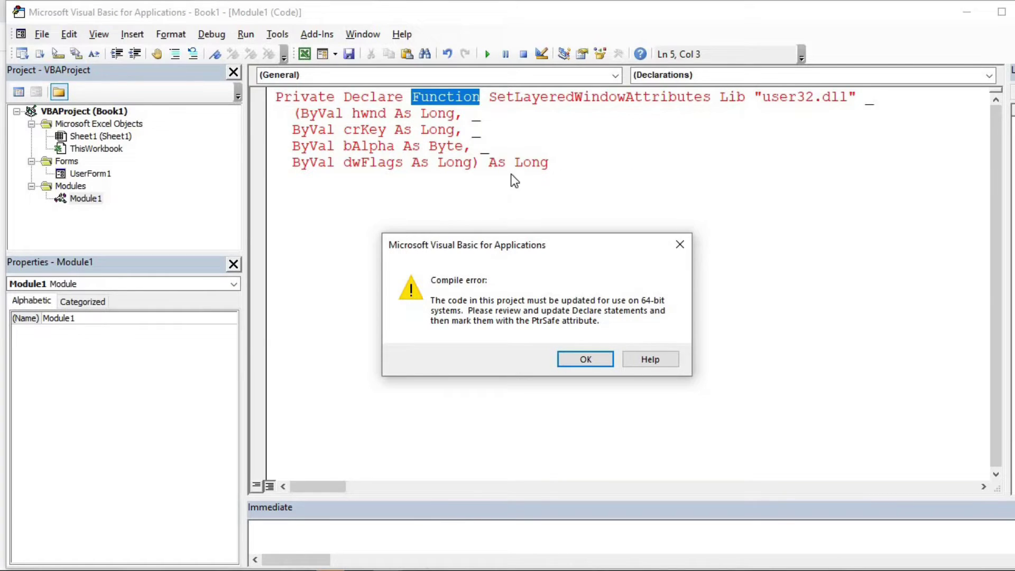
Dismiss the 64-bit compile error and add PtrSafe before Function in the declaration
left_click(602, 360)
left_click(411, 96)
type("Ptrsafe")
left_click(414, 192)
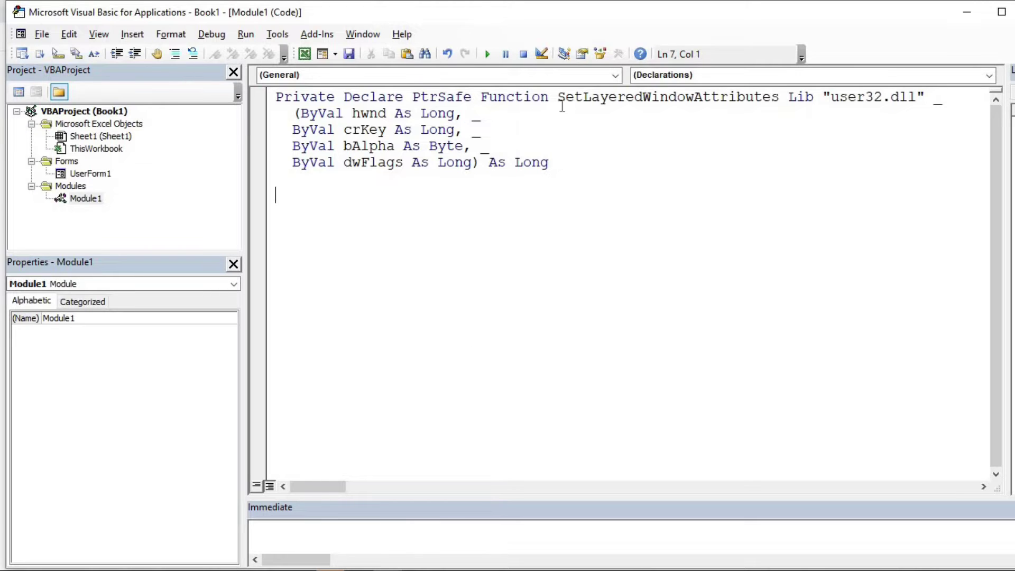
Point out the SetLayeredWindowAttributes name and hwnd parameter, then switch to ApiViewer 2004
left_click_drag(566, 96, 731, 96)
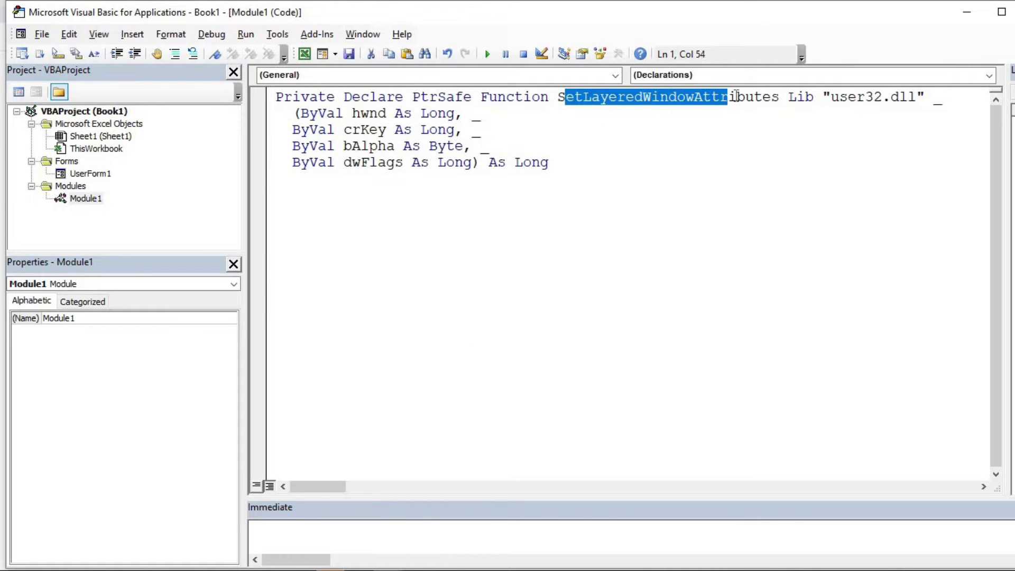
left_click(353, 113)
double_click(382, 114)
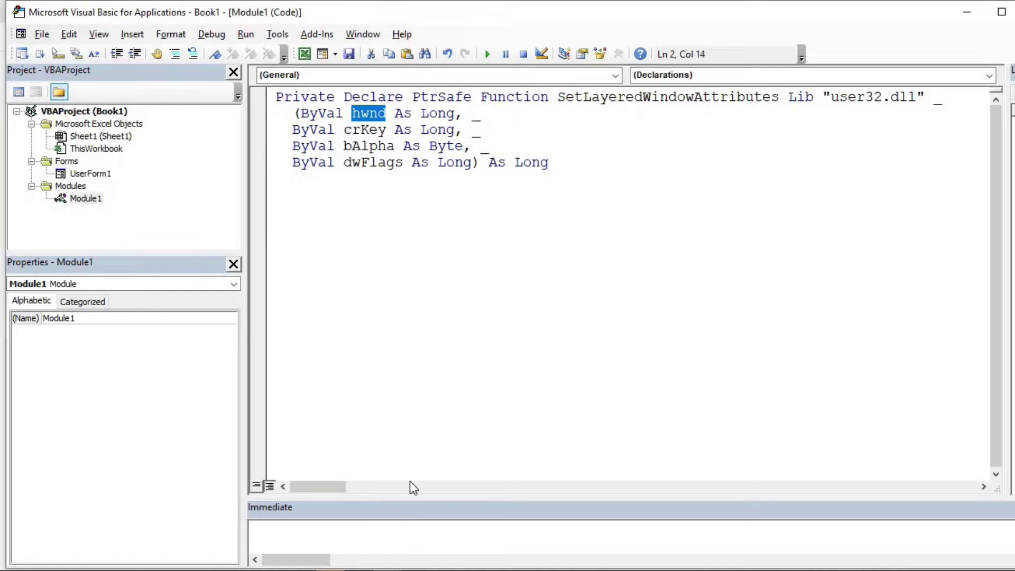
left_click(359, 565)
Search 'findwin' in ApiViewer and paste the FindWindow declaration below the first one
left_click_drag(415, 376, 263, 375)
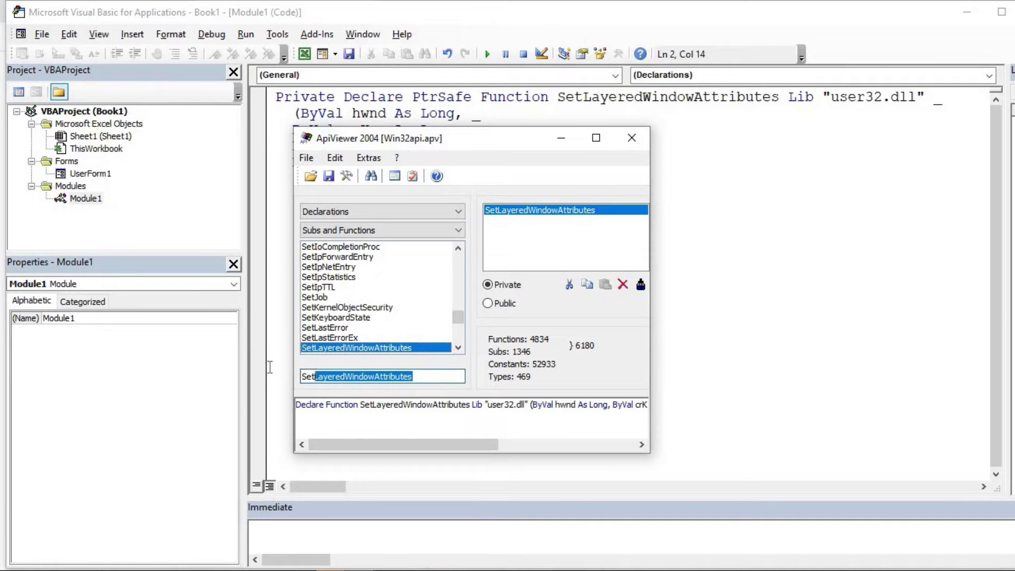
type("f")
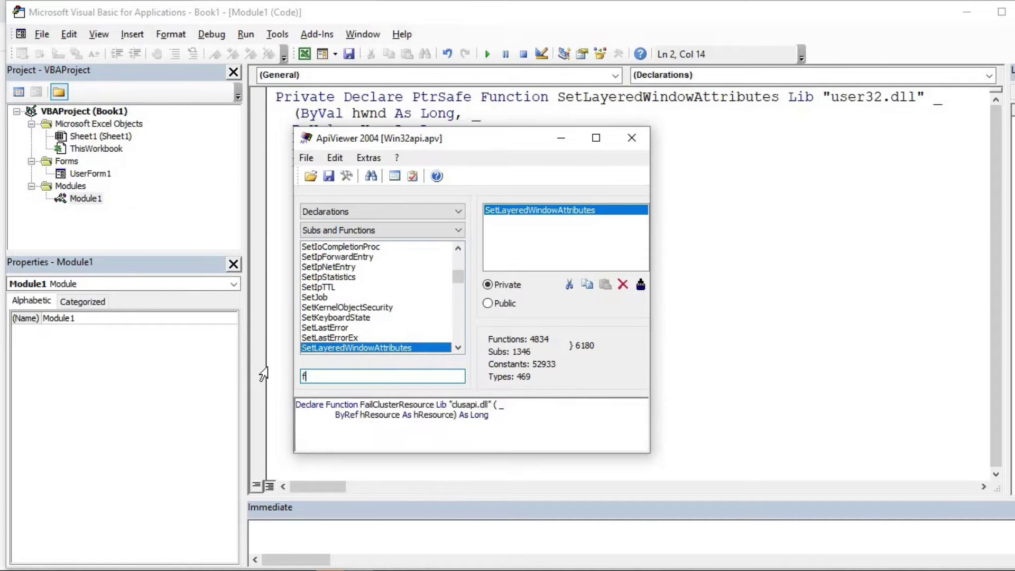
type("indwin")
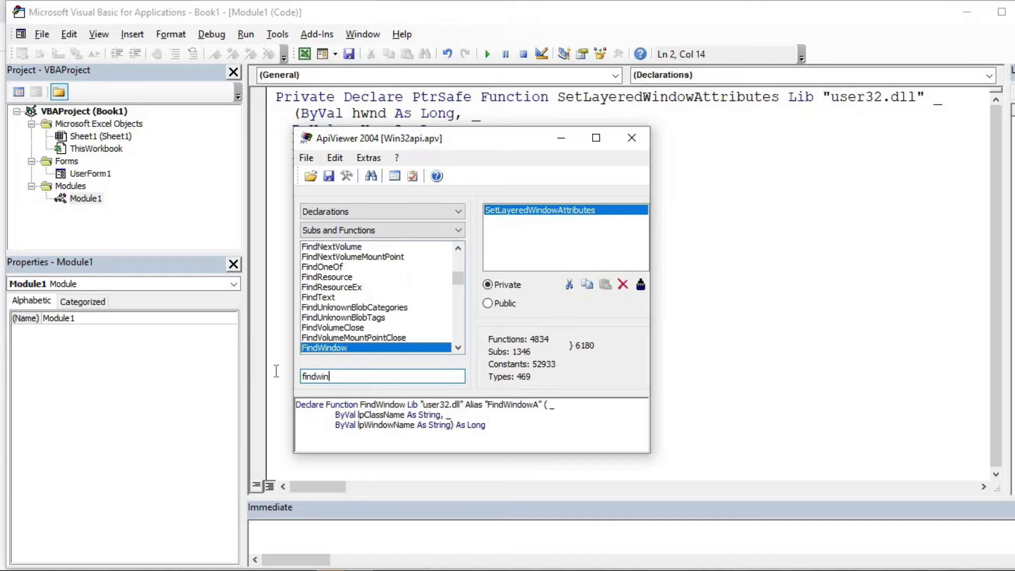
double_click(339, 346)
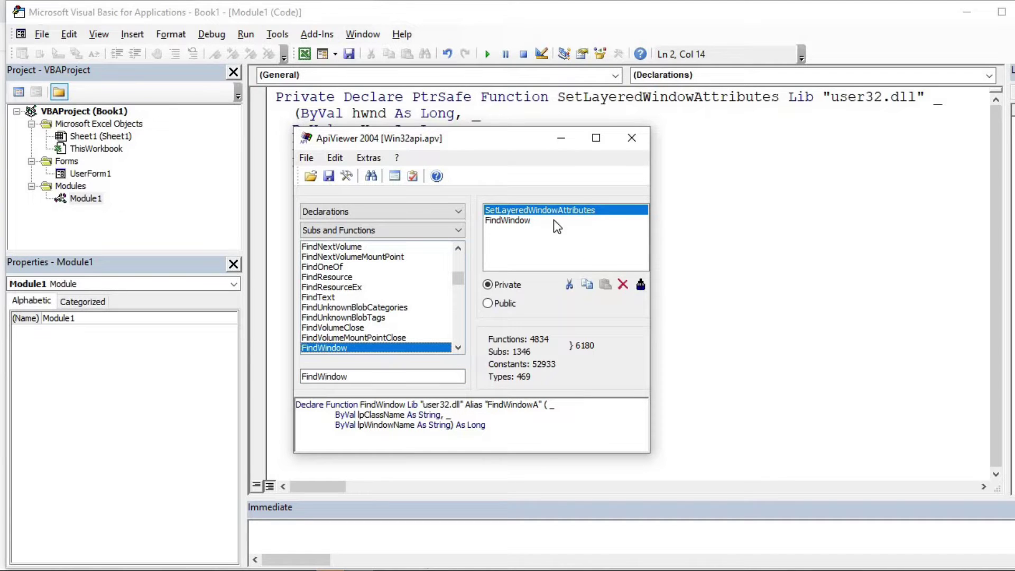
left_click(625, 285)
left_click(525, 211)
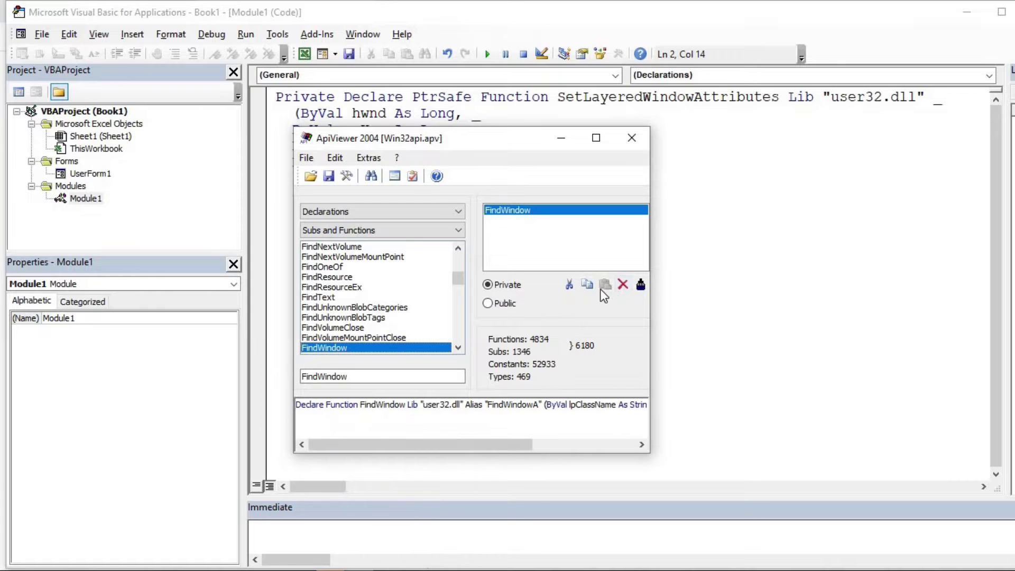
left_click(569, 199)
key("ctrl+v")
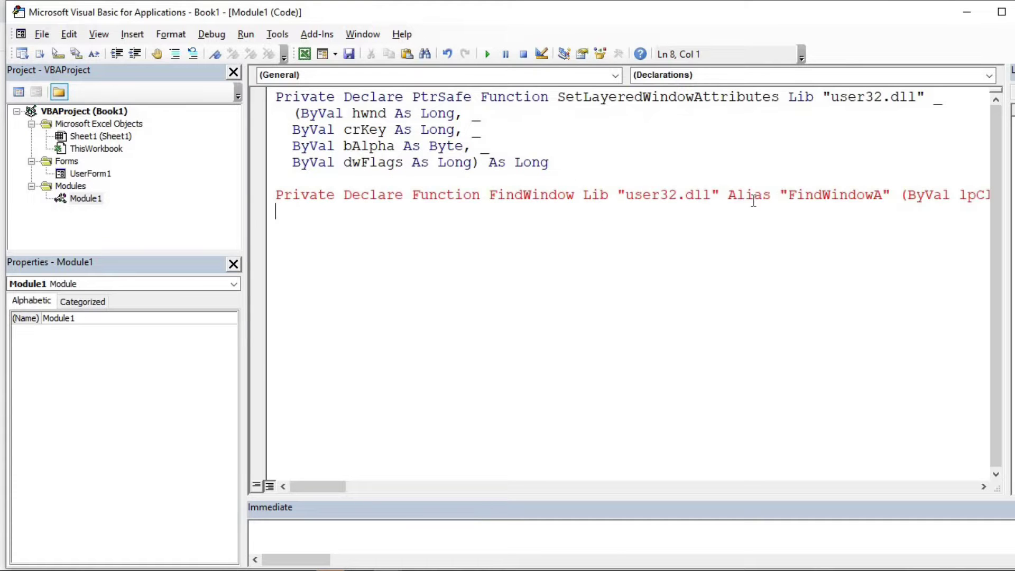
Split the FindWindow declaration onto continuation lines before the alias and lpWindowName
left_click(782, 194)
type("_")
key("Return")
key("Tab")
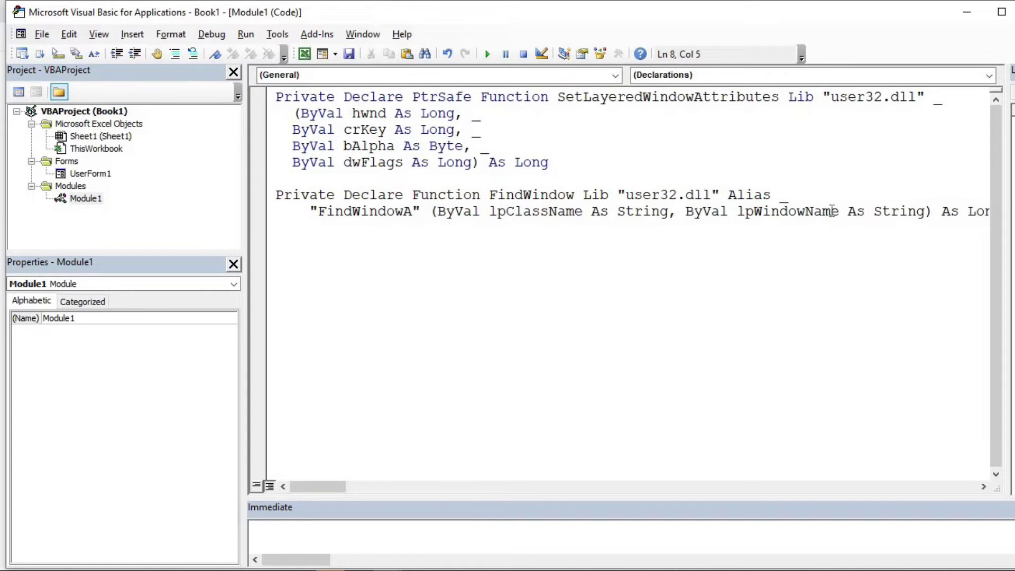
left_click(687, 211)
type("_")
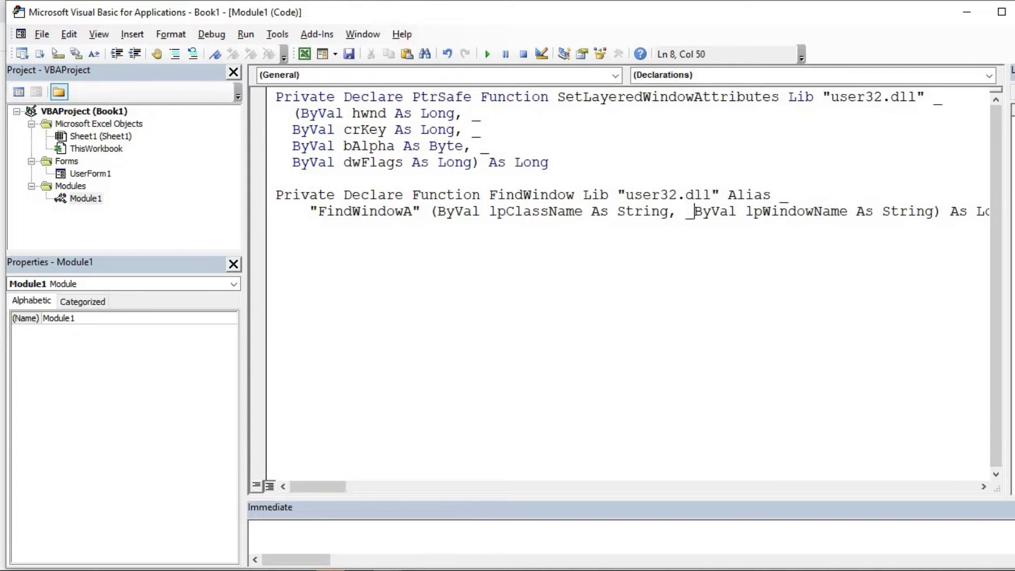
key("Return")
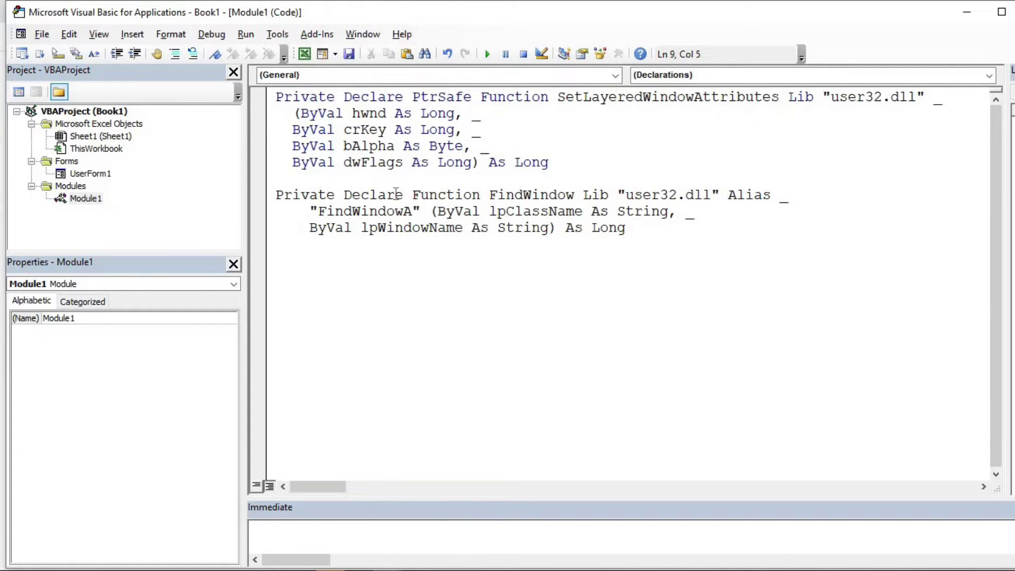
Add PtrSafe to the FindWindow declaration and begin typing 'public Sub BuatTrasna'
left_click(404, 195)
type("ptrsafe")
left_click(444, 293)
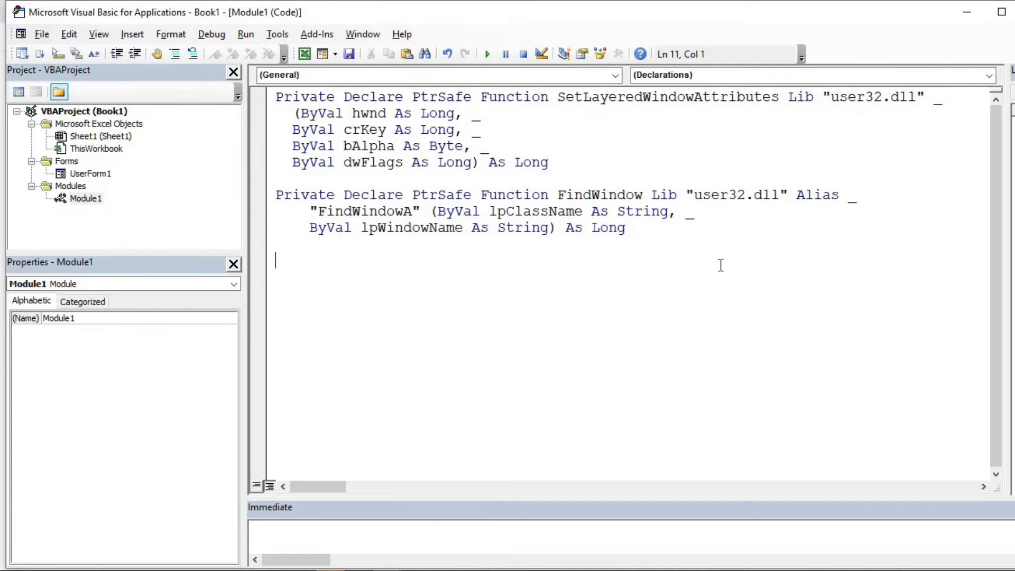
key("Return")
type("public Sub ")
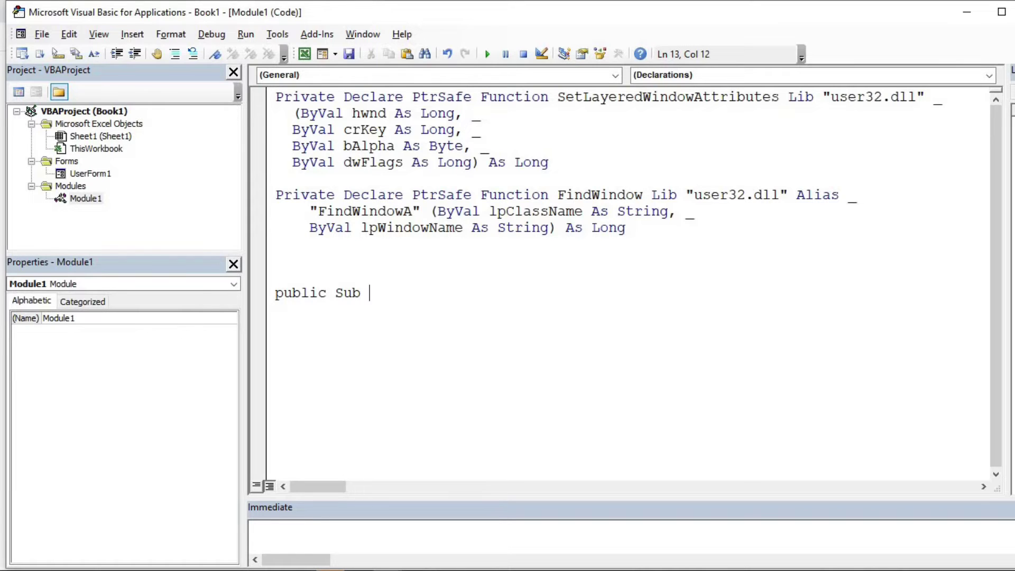
type("BuatTrasna")
Name the sub BuatTransparent and declare Dim Hwnd As Long inside it
key("BackSpace")
key("BackSpace")
key("BackSpace")
type("nsparent")
key("Return")
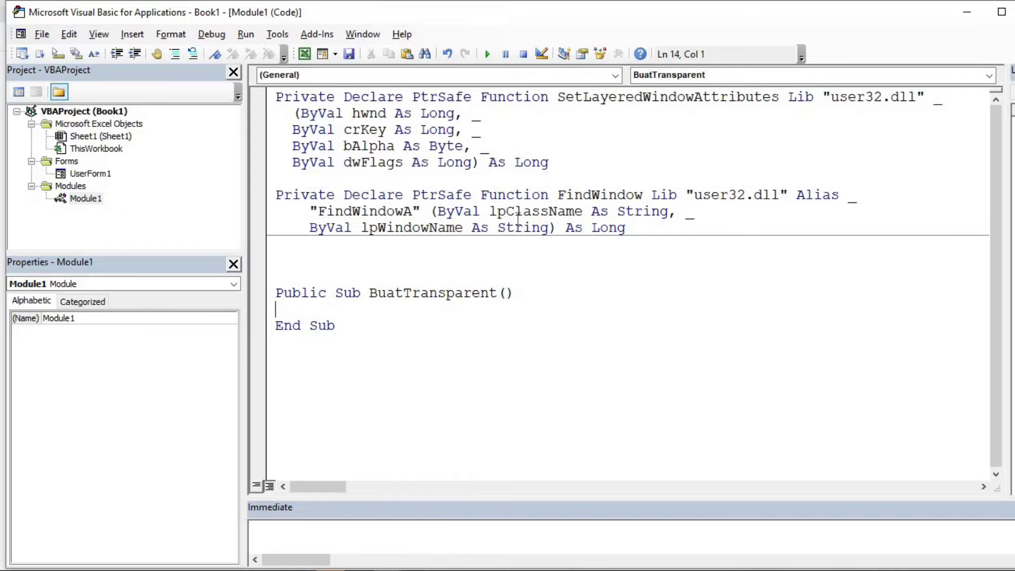
left_click_drag(549, 196, 600, 196)
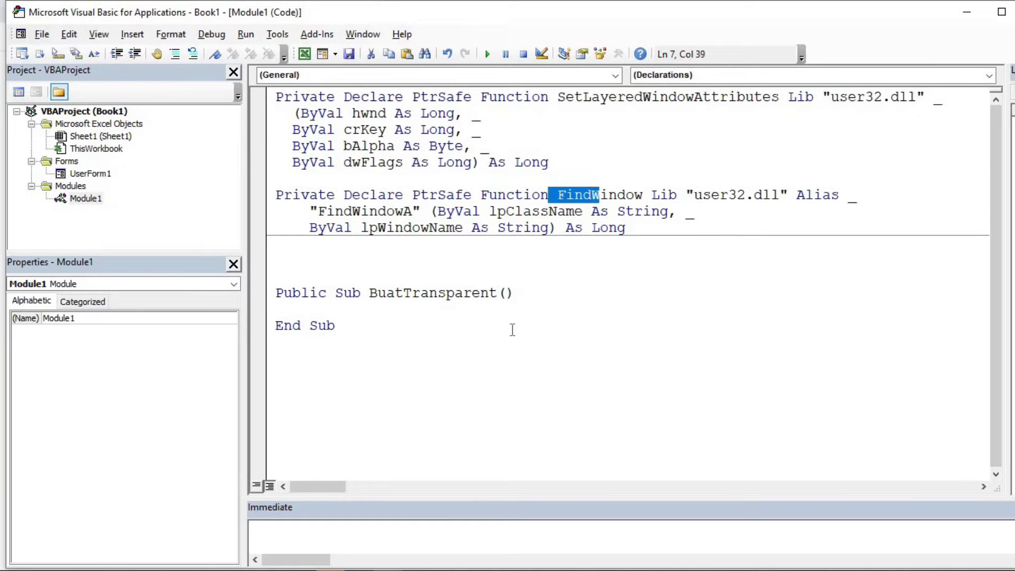
left_click(539, 298)
key("Return")
type("dim Hwnd a")
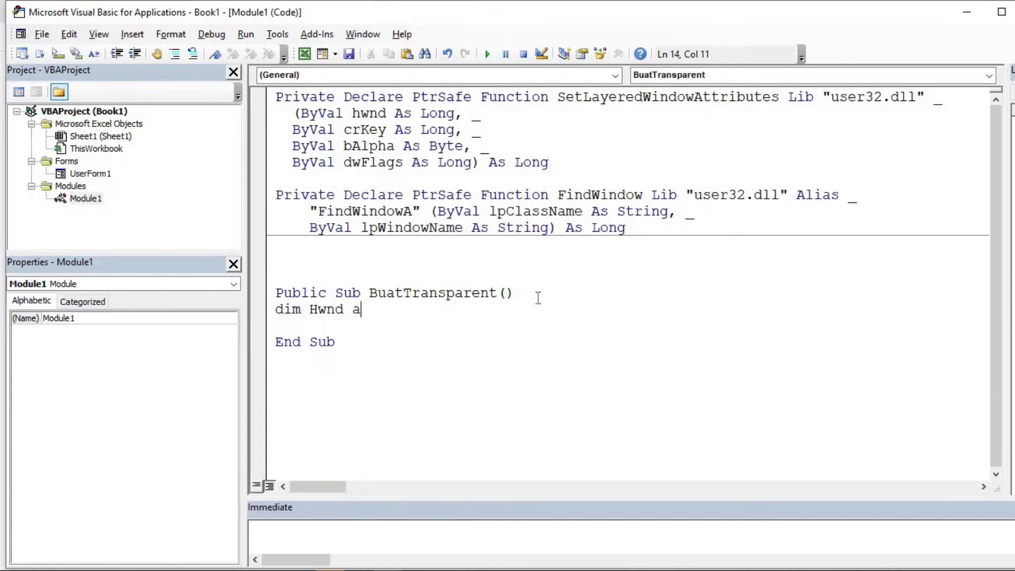
type("s long")
key("Tab")
Write hwnd = FindWindow("ThunderDFrame", xCaption) in the sub
key("Return")
key("Return")
type("hwnd =")
key("BackSpace")
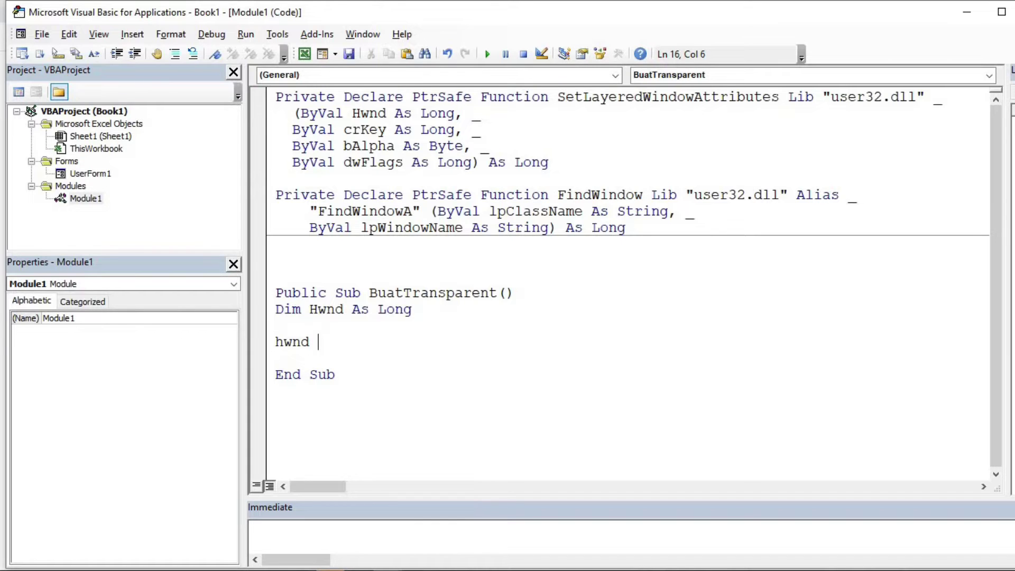
type("= find")
key("ctrl+space")
type("(")
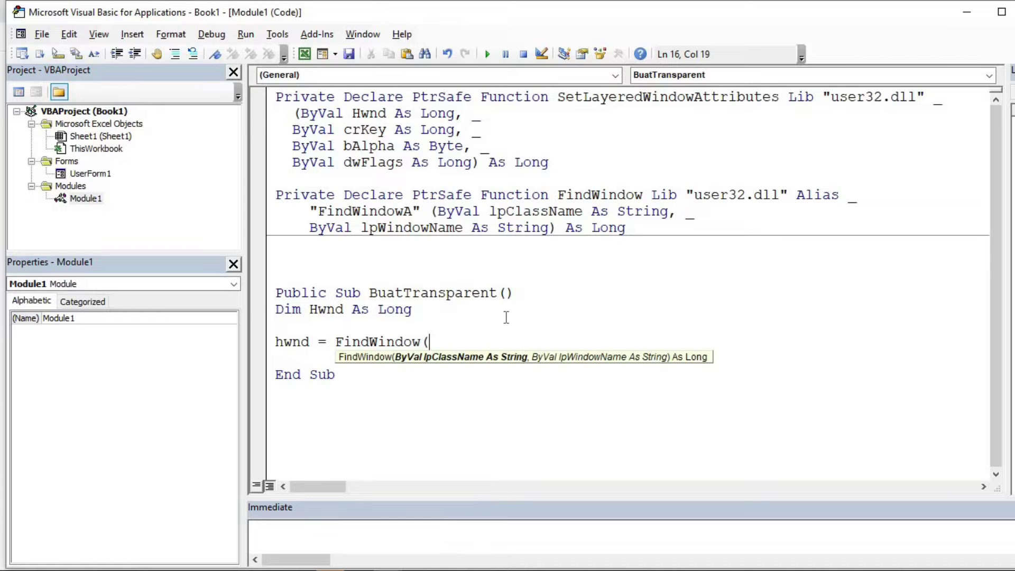
type("\"ThunderDFrame")
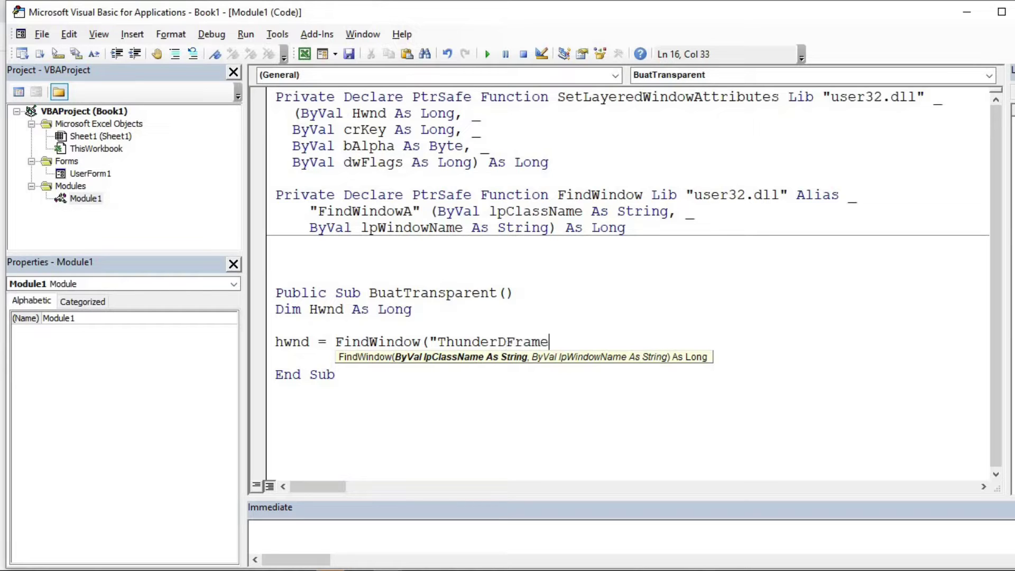
type("\", ")
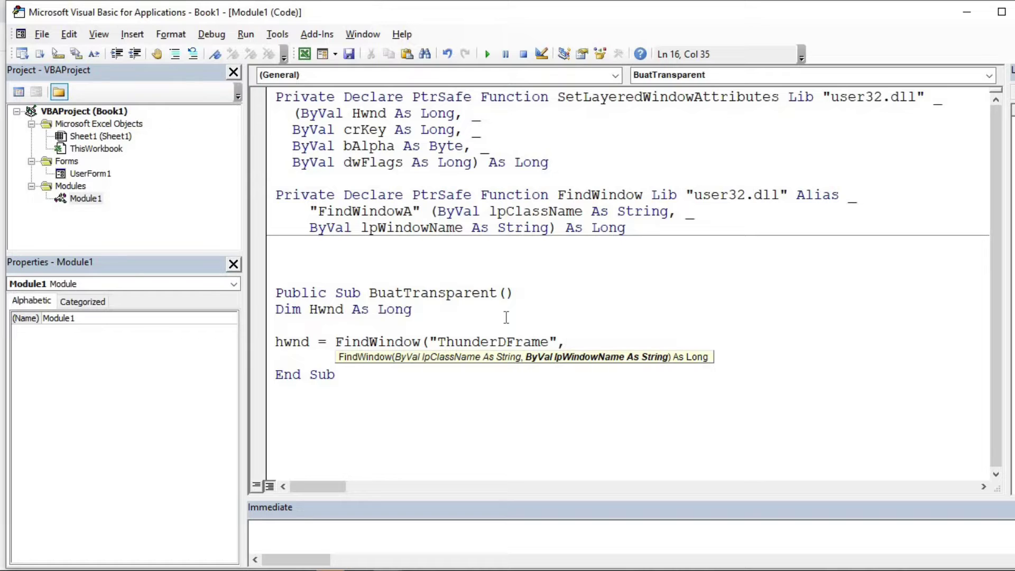
type("xCaption)")
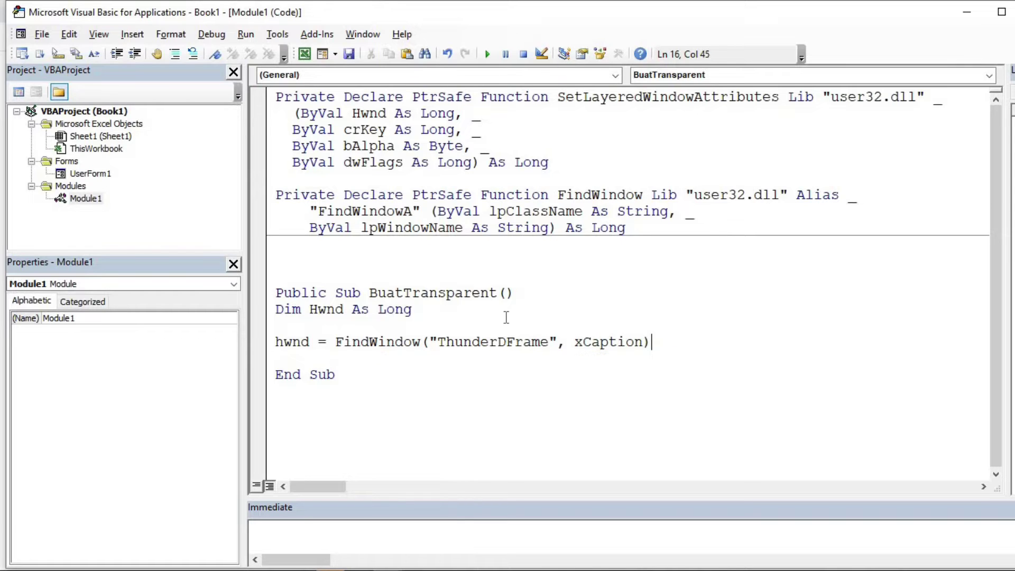
Give BuatTransparent an xCaption As String parameter
left_click(506, 293)
type("xca")
key("BackSpace")
key("BackSpace")
type("Caption as st")
key("Tab")
key("Down")
Start a SetLayeredWindowAttributes hwnd ,,, call below the FindWindow line
left_click(682, 341)
key("Return")
key("Return")
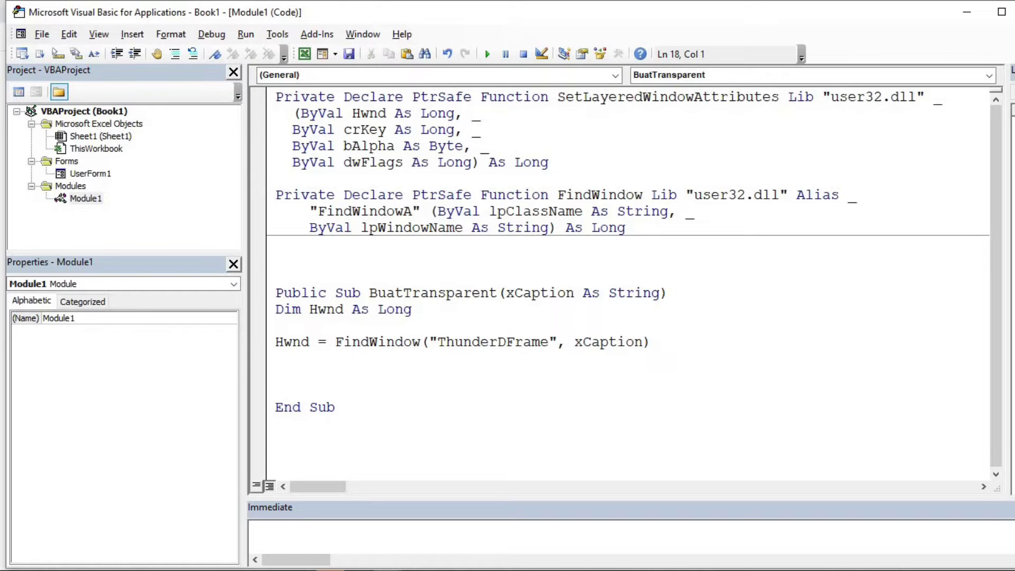
type("setl")
key("ctrl+space")
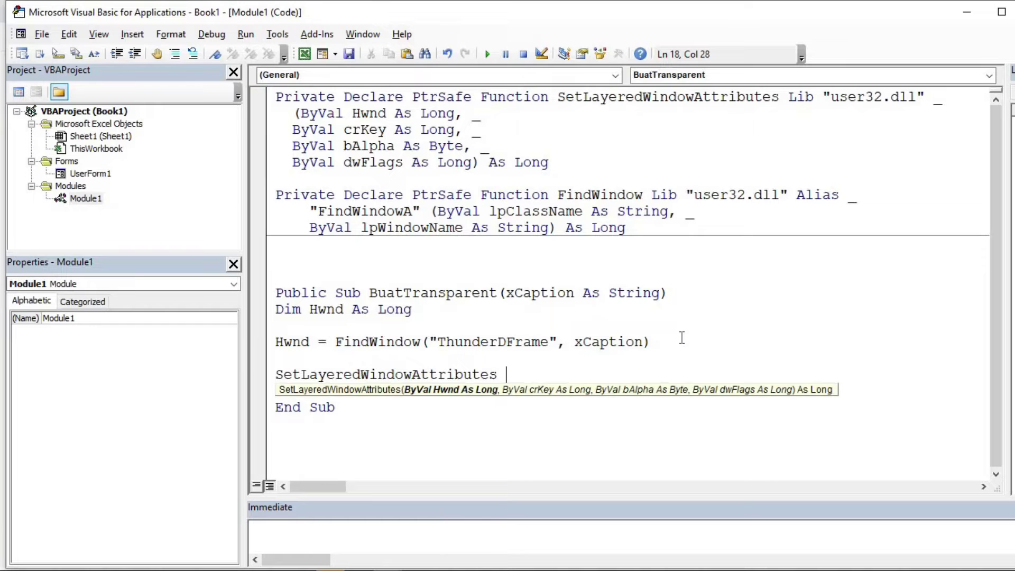
type("han")
key("BackSpace")
key("BackSpace")
type("wnd ")
type(",")
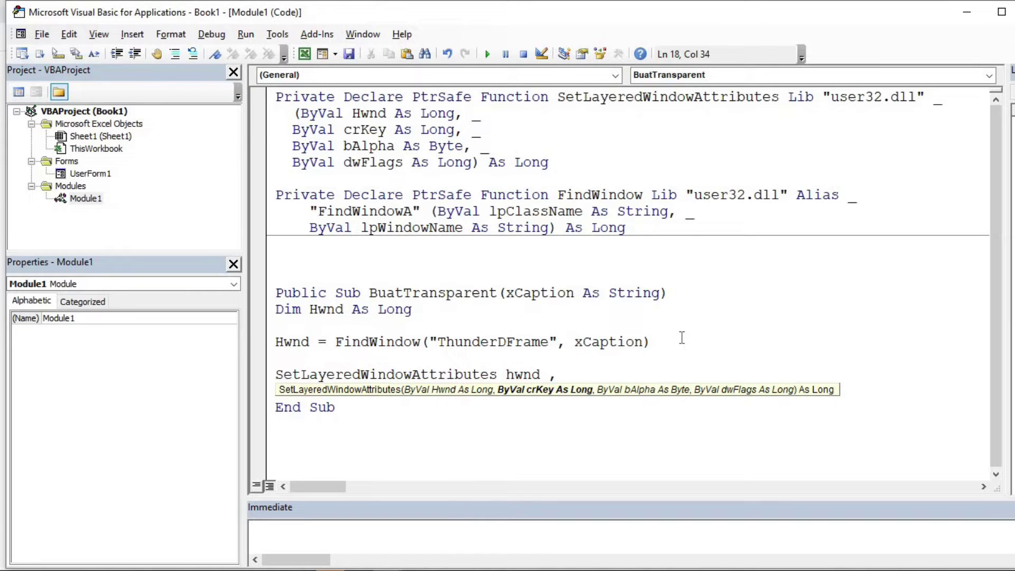
type(",")
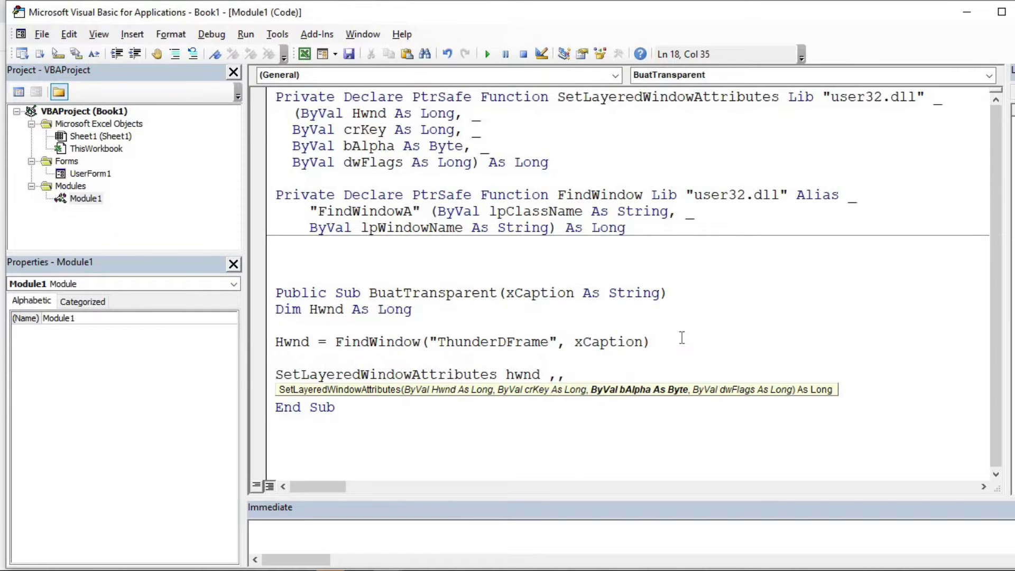
type(",")
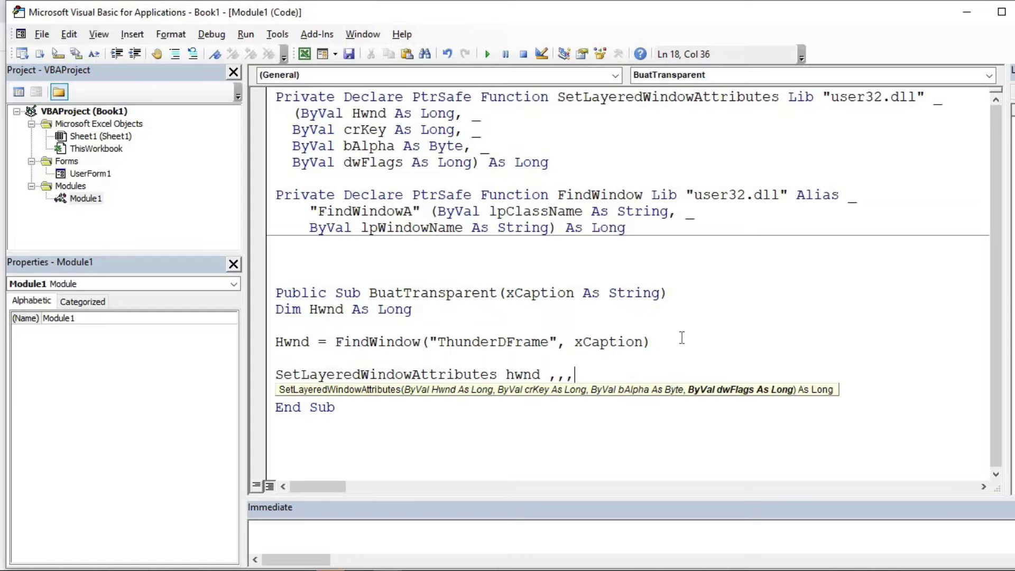
Dismiss the compile error and comment out the unfinished call with an apostrophe
left_click(521, 420)
left_click(528, 348)
left_click(276, 374)
type("'")
left_click(336, 407)
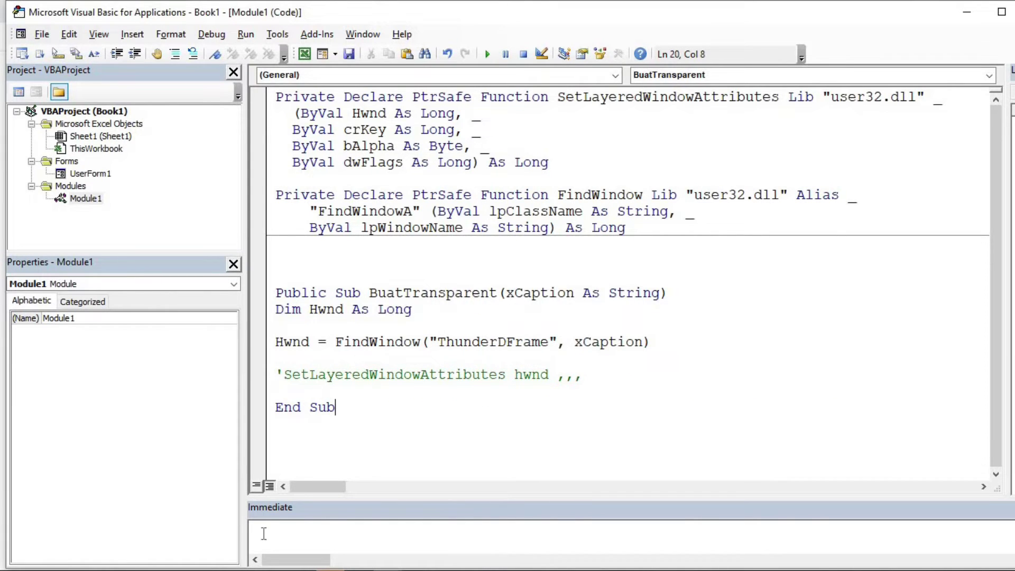
Scroll the docs to dwFlags, select LWA_ALPHA, and return to the empty line above the sub
key("alt+Tab")
scroll(455, 212, "up", 5)
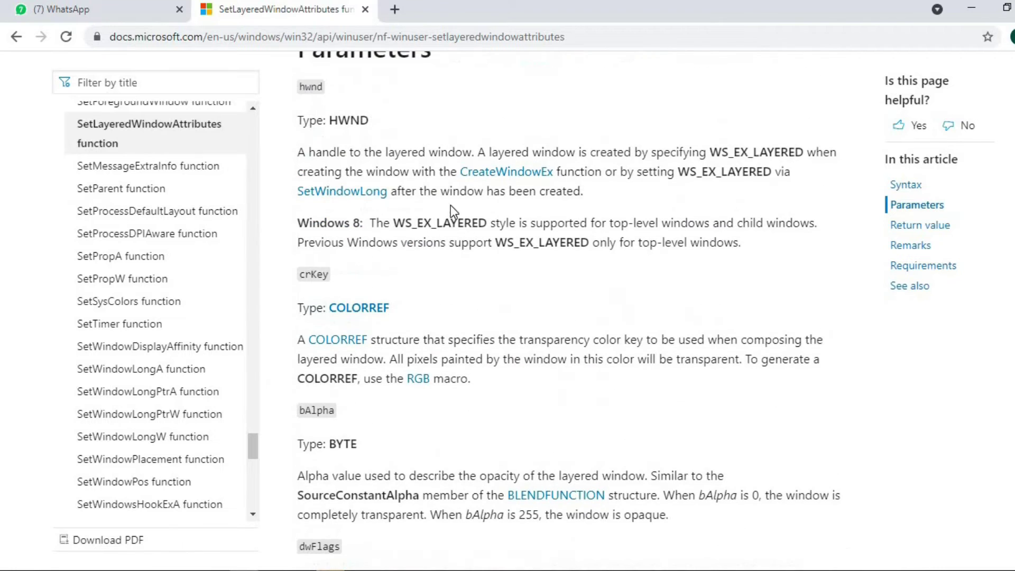
scroll(389, 276, "down", 1)
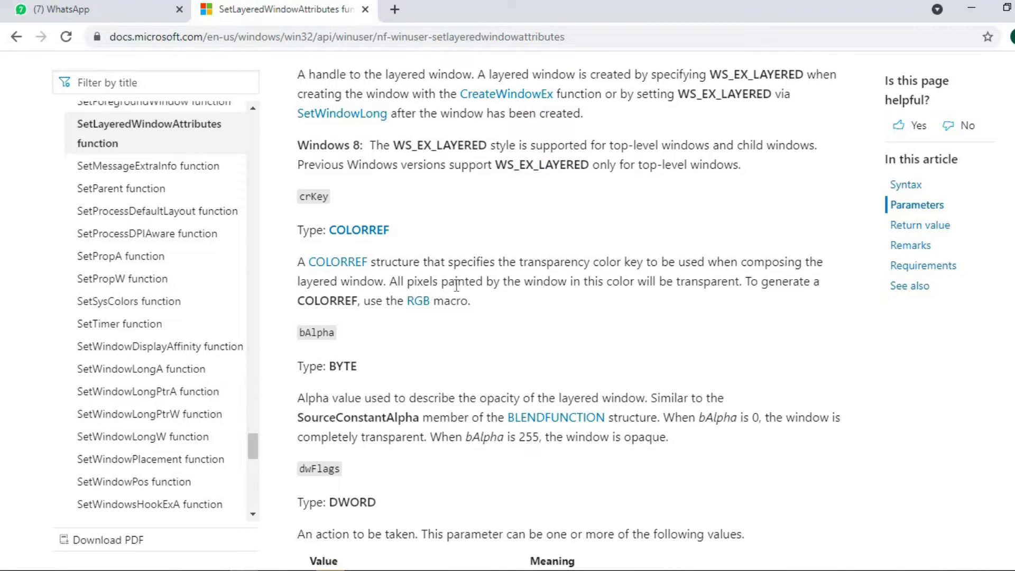
scroll(456, 285, "down", 1)
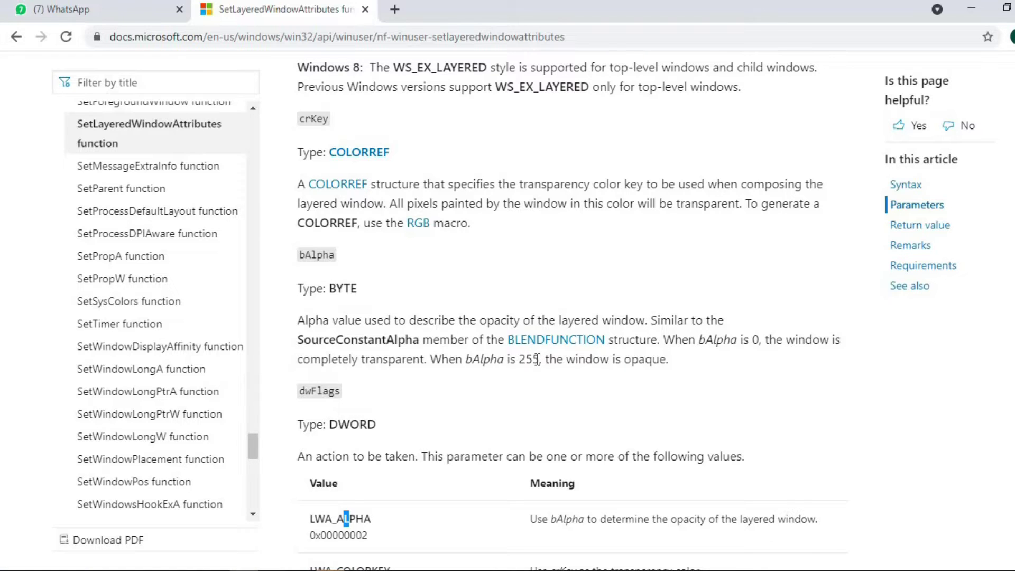
scroll(537, 358, "down", 3)
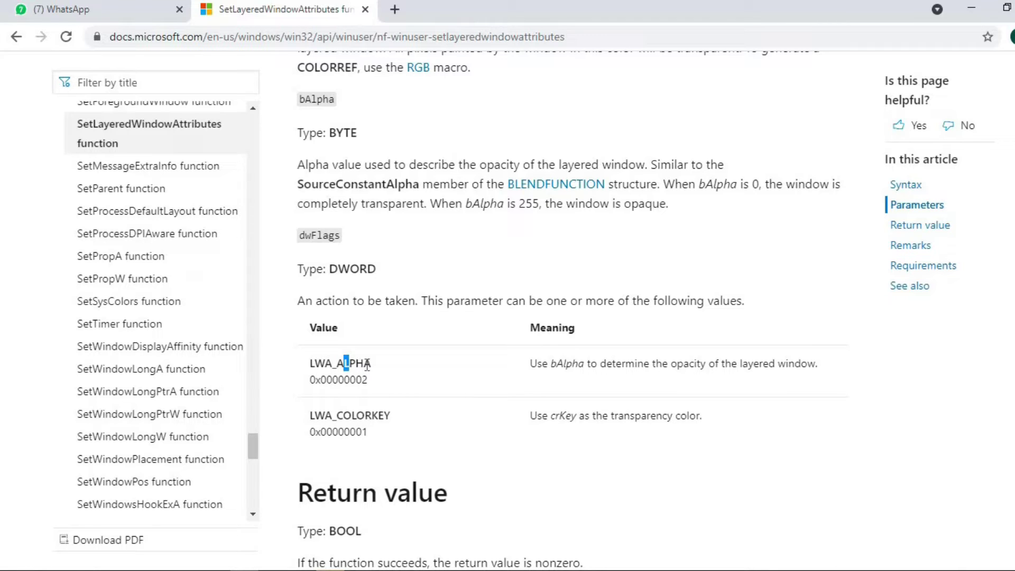
double_click(328, 364)
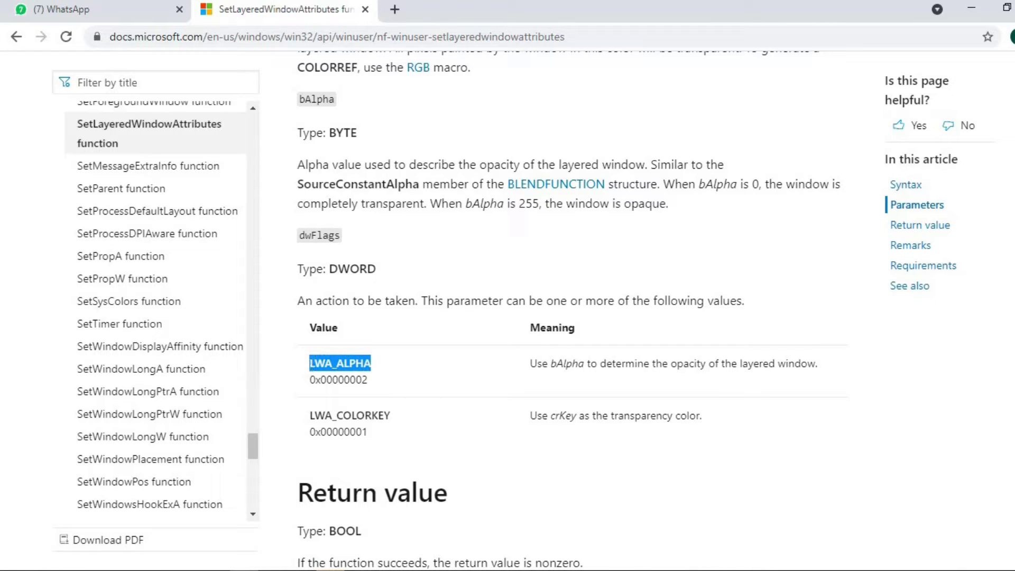
left_click(442, 484)
left_click(428, 268)
Declare Private Const LWA_ALPHA = &H2, fixing the misspelled 'privat' keyword
type("privat eco")
key("BackSpace")
key("BackSpace")
key("BackSpace")
type("const LWA_ALPHA")
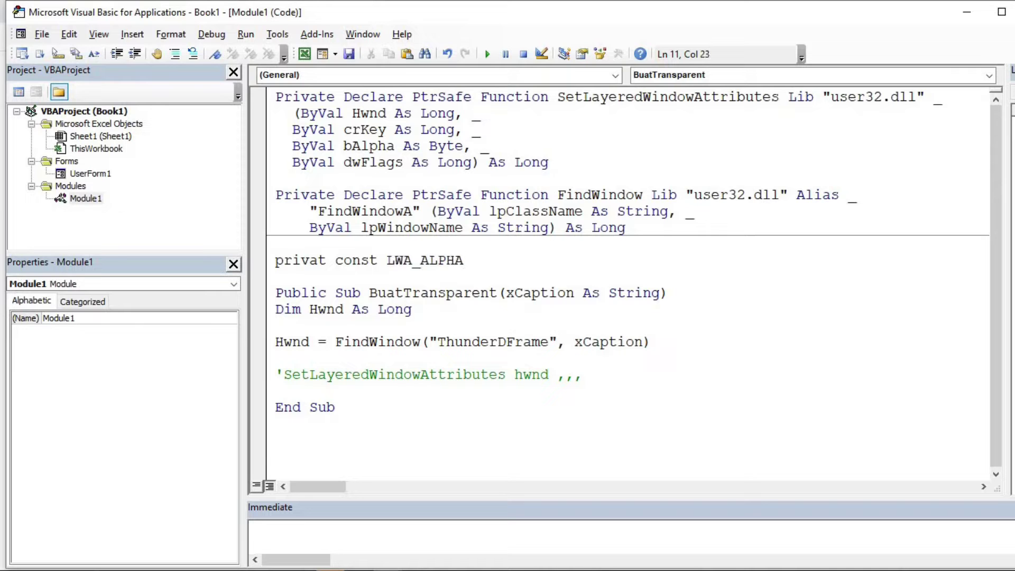
type(" = H")
key("alt+Tab")
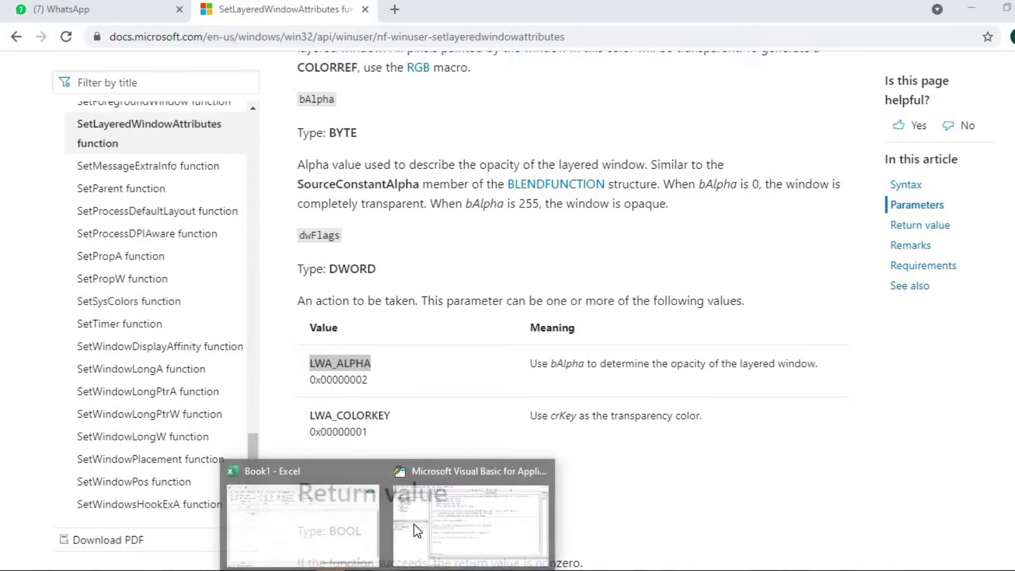
left_click(414, 525)
type("2")
key("Left")
key("Left")
type("&")
left_click(487, 376)
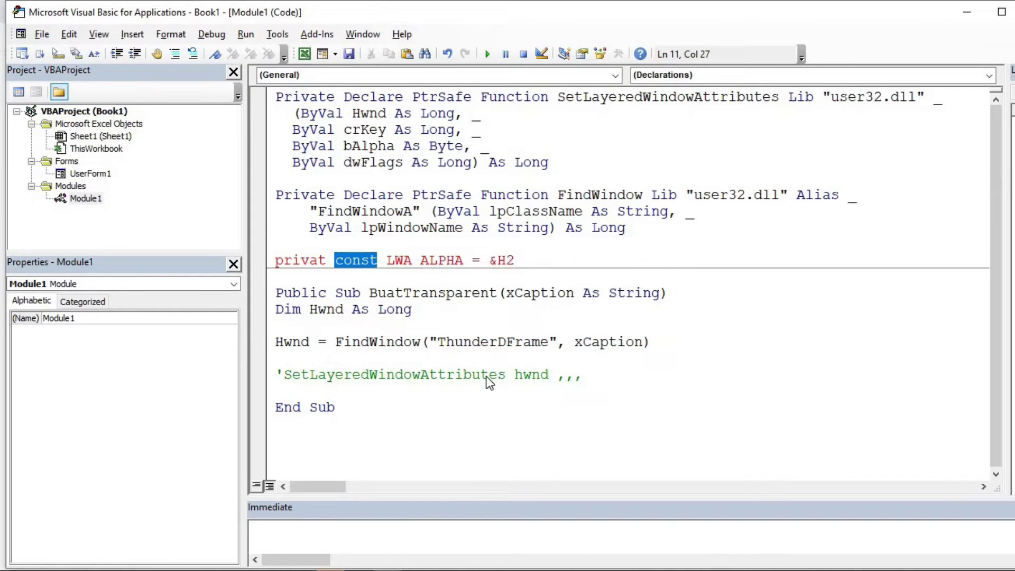
left_click(523, 347)
left_click(362, 263)
key("Left")
key("Left")
key("Left")
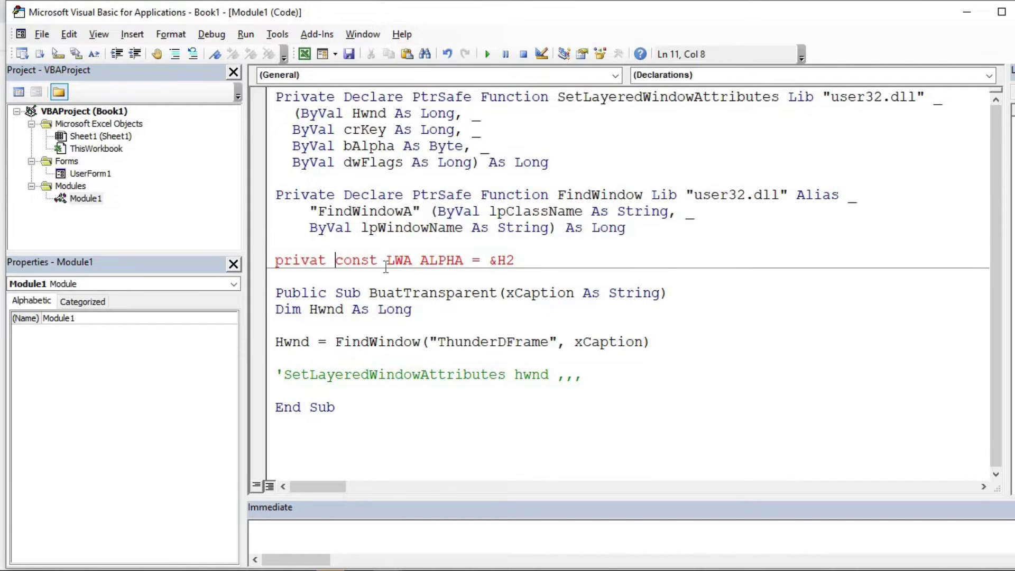
type("e")
key("Down")
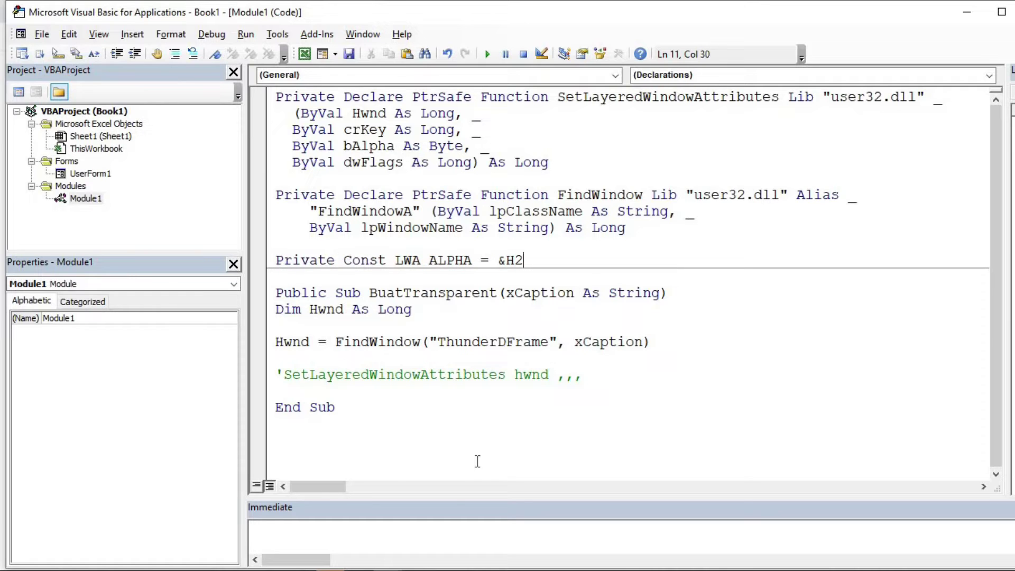
Declare Private Const LWA_COLORKEY = &H1 using the name copied from the documentation
left_click(275, 570)
left_click_drag(391, 416, 310, 415)
key("ctrl+c")
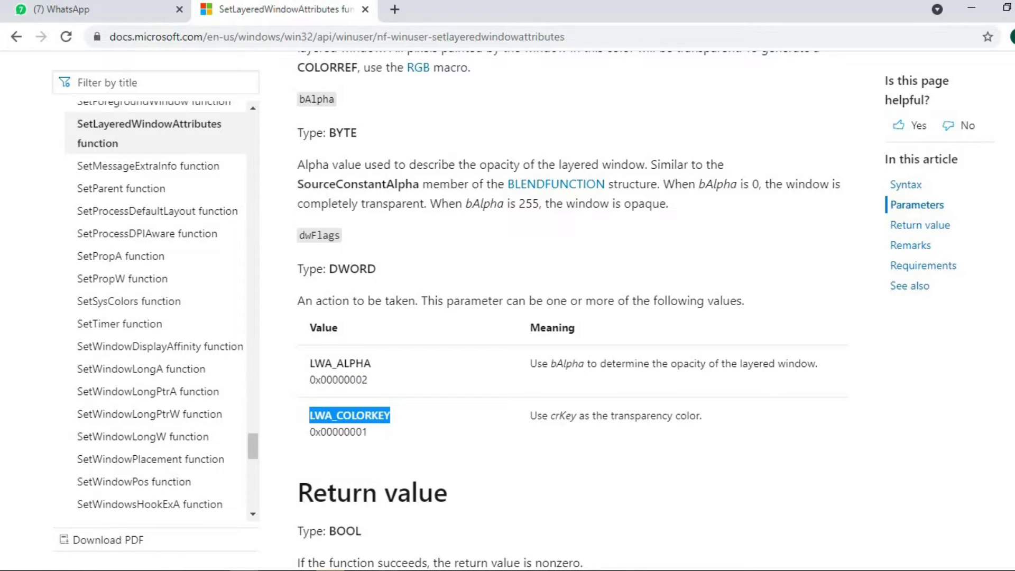
left_click(476, 515)
type("private const")
key("ctrl+v")
type("= ")
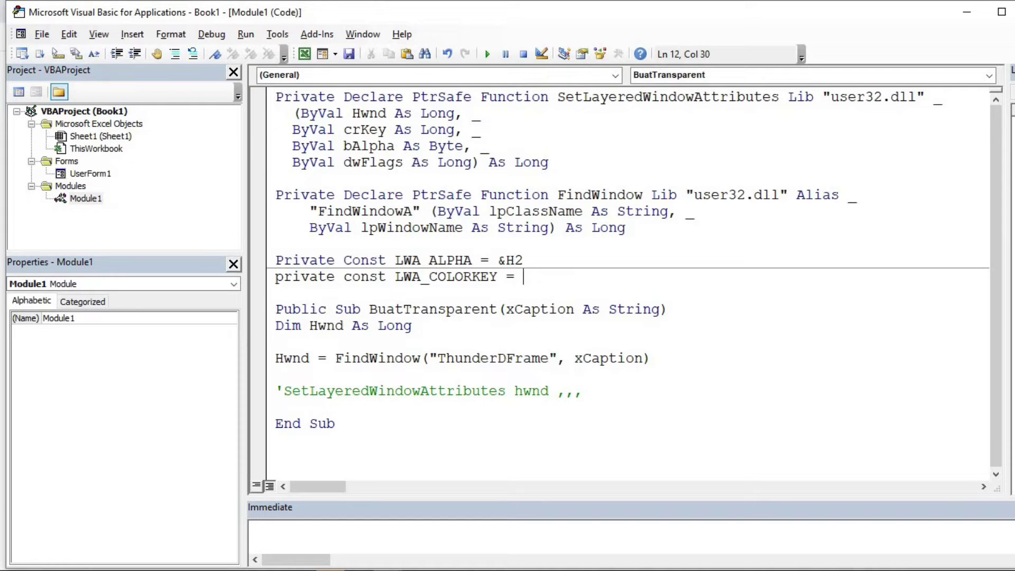
type("&")
type("H1")
key("Return")
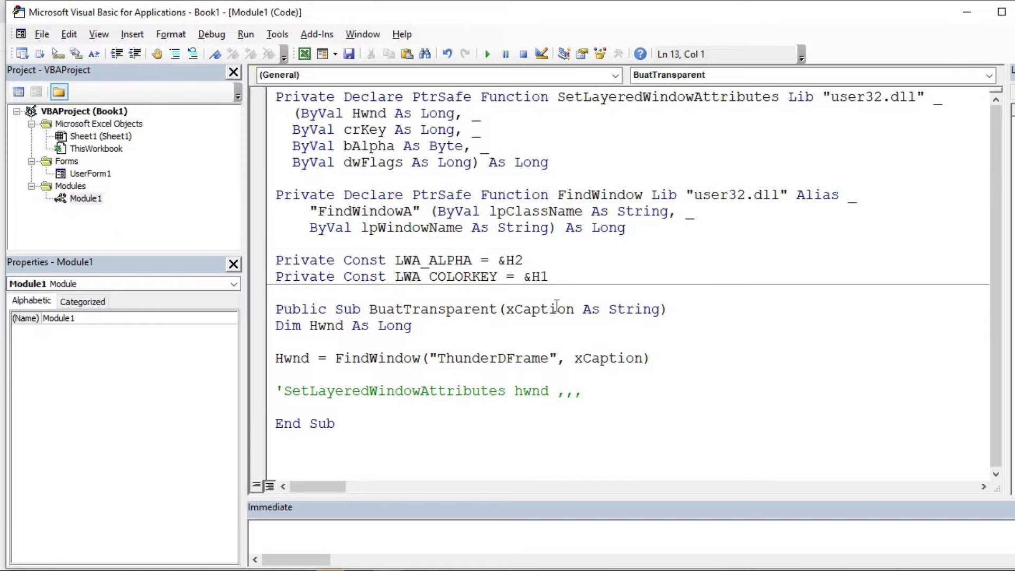
Uncomment the call and complete it as SetLayeredWindowAttributes Hwnd, 0, 100, LWA_ALPHA
left_click(489, 276)
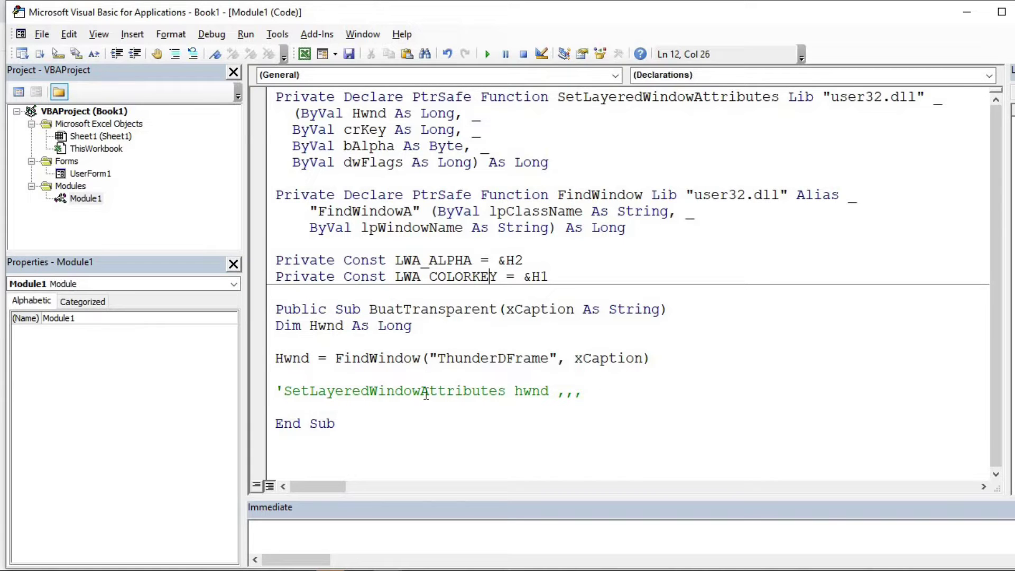
left_click(286, 385)
key("BackSpace")
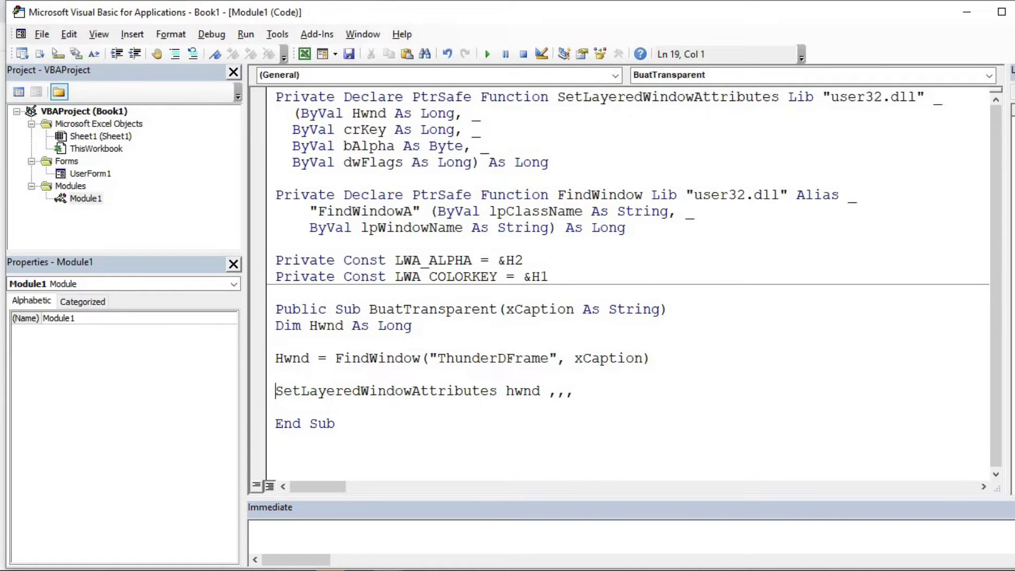
left_click(559, 397)
type("0,")
type("100")
left_click(610, 392)
type("lwa")
key("ctrl+space")
left_click(586, 408)
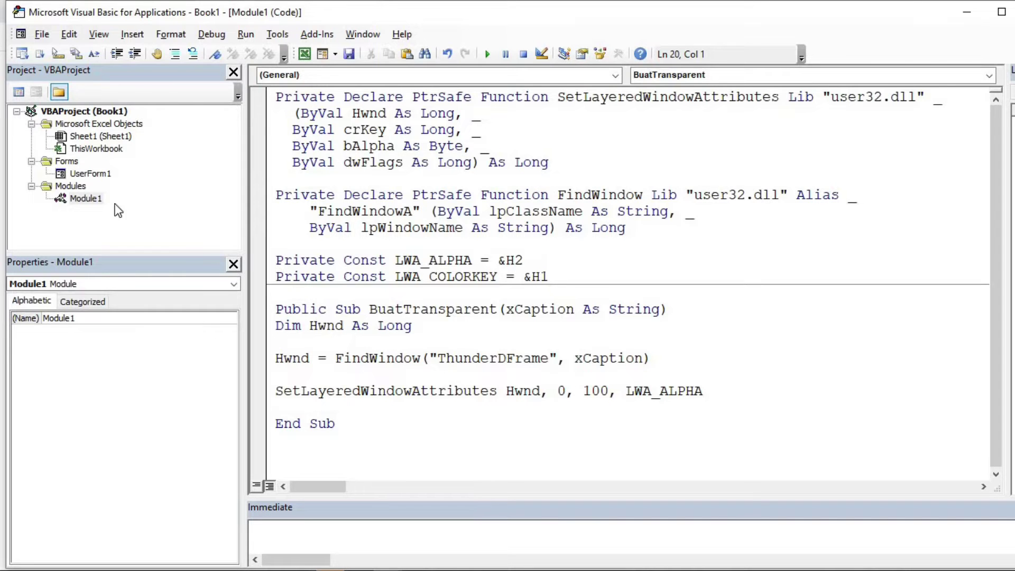
Create a UserForm_Initialize handler in UserForm1's code and delete the UserForm_Click stub
right_click(111, 174)
left_click(151, 182)
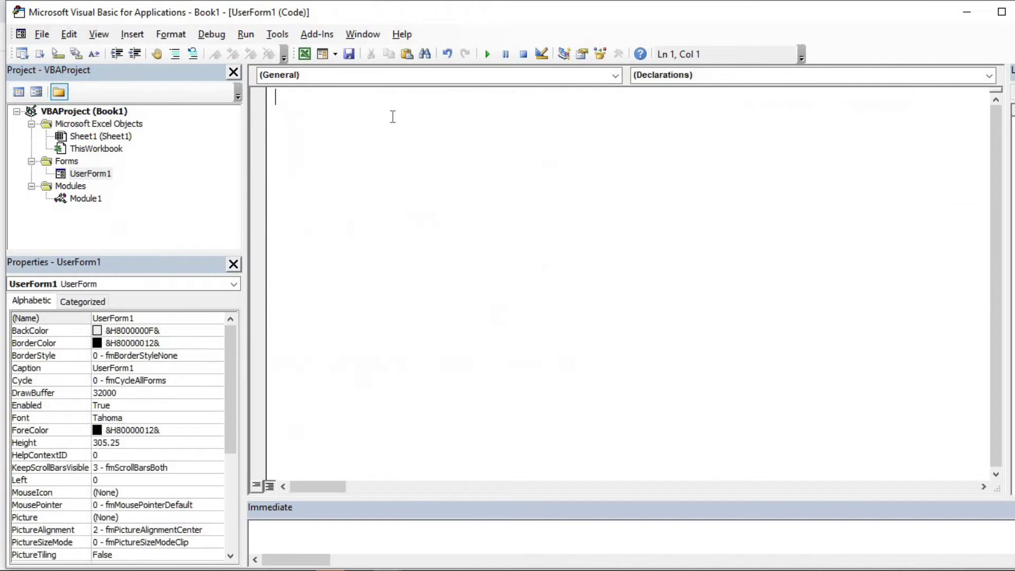
left_click(571, 74)
left_click(566, 88)
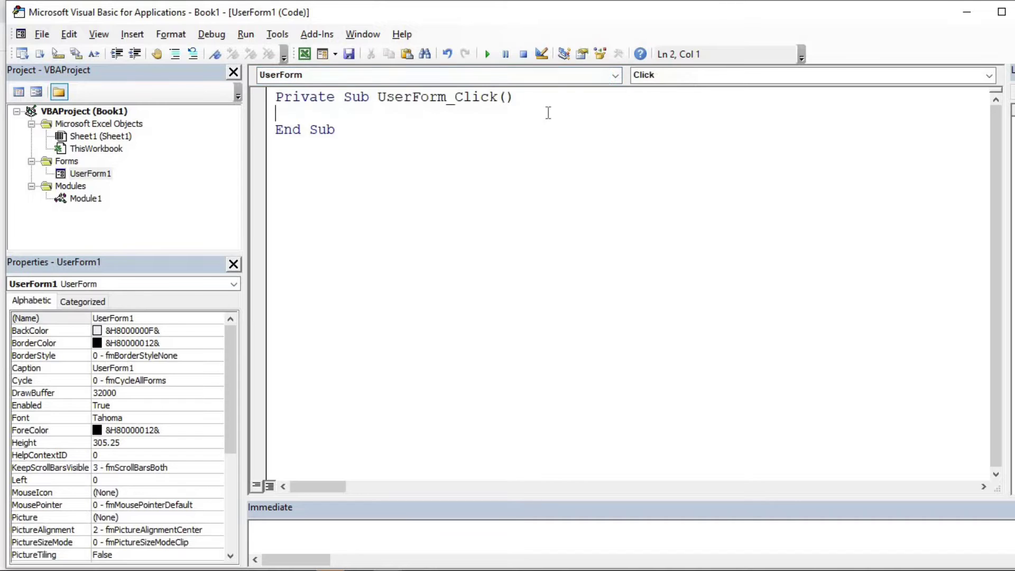
left_click(681, 78)
left_click(671, 179)
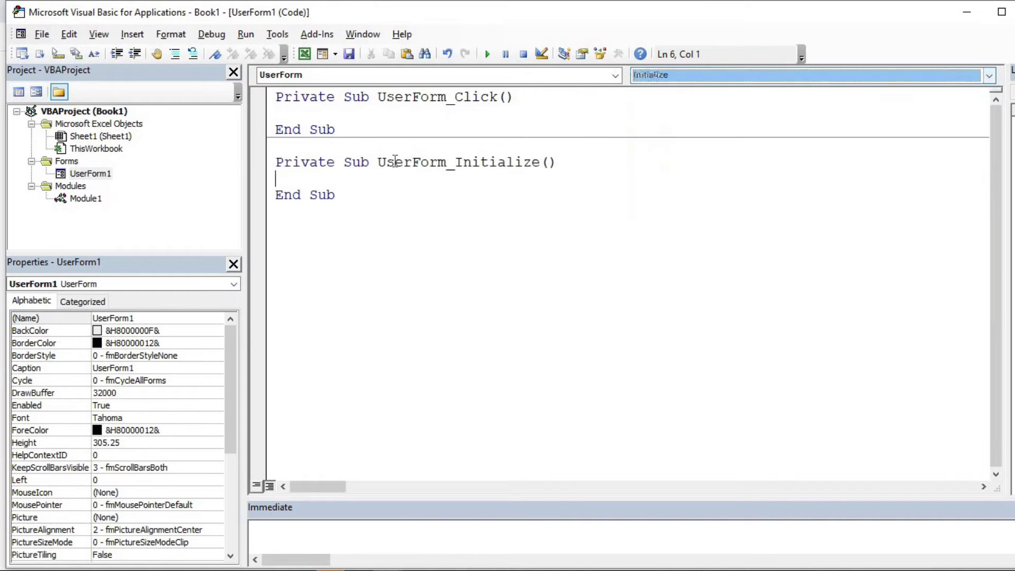
left_click_drag(338, 131, 265, 101)
key("Delete")
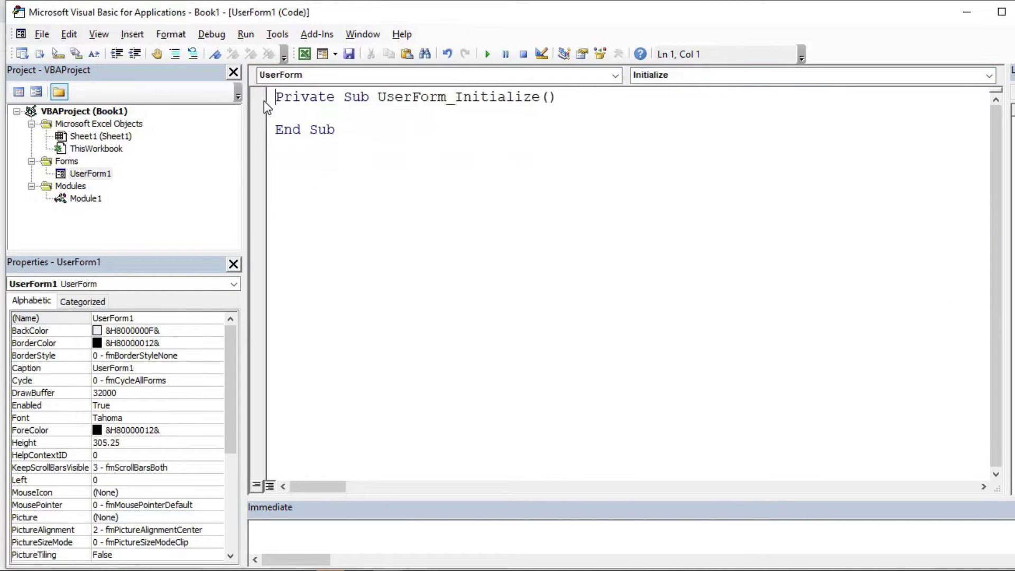
Make the Initialize handler call BuatTransparent Me.Caption
type("BuatTransparent")
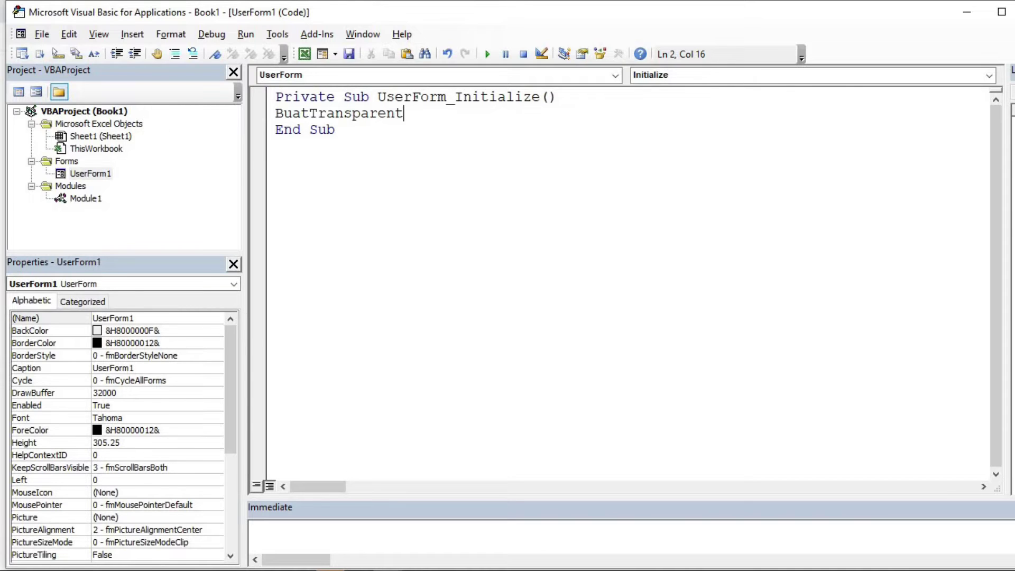
type(" me.ca")
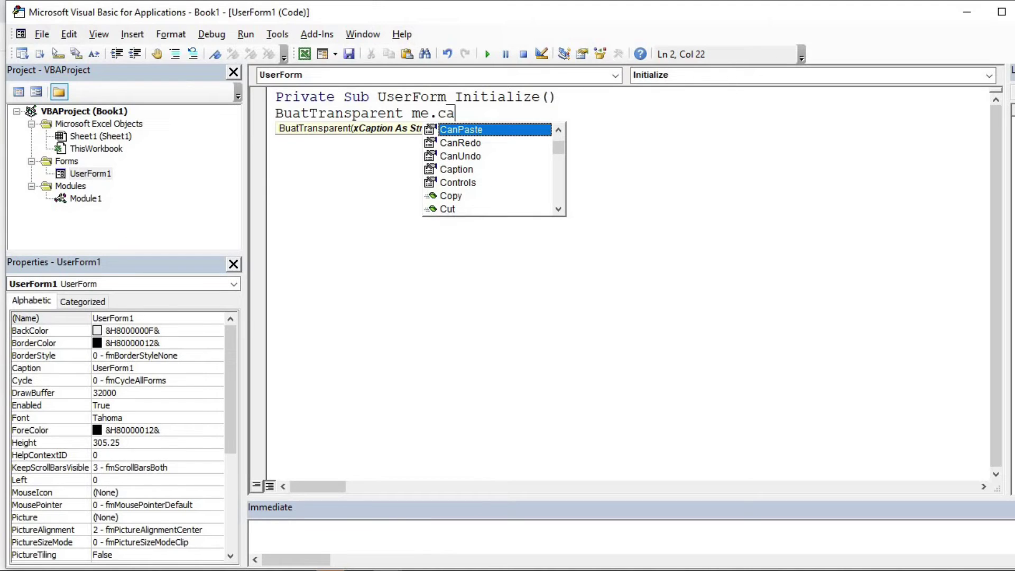
type("p")
key("Tab")
key("Down")
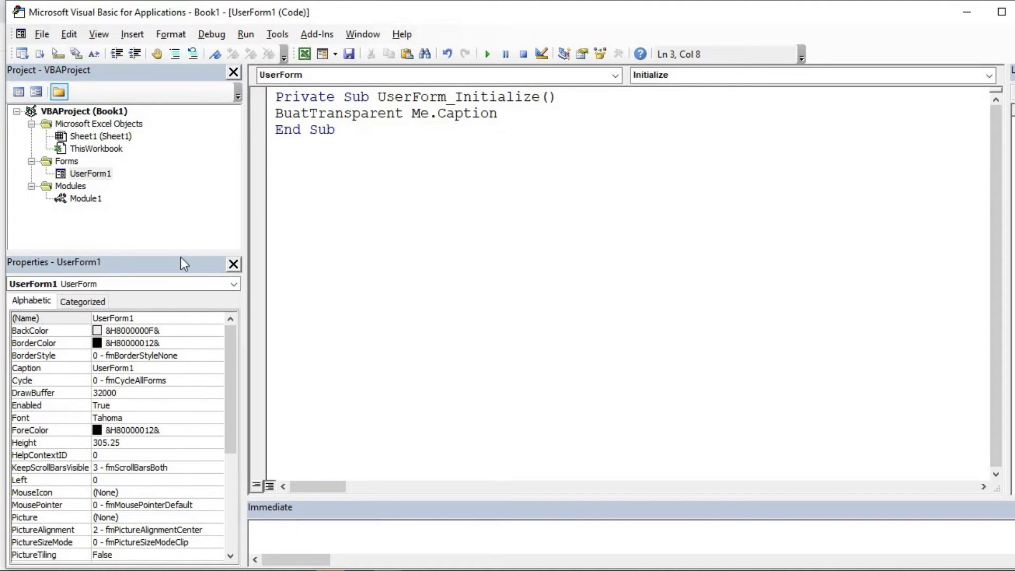
left_click(505, 114)
Run UserForm1 to check its transparency, close it, and reopen Module1's code
left_click(488, 54)
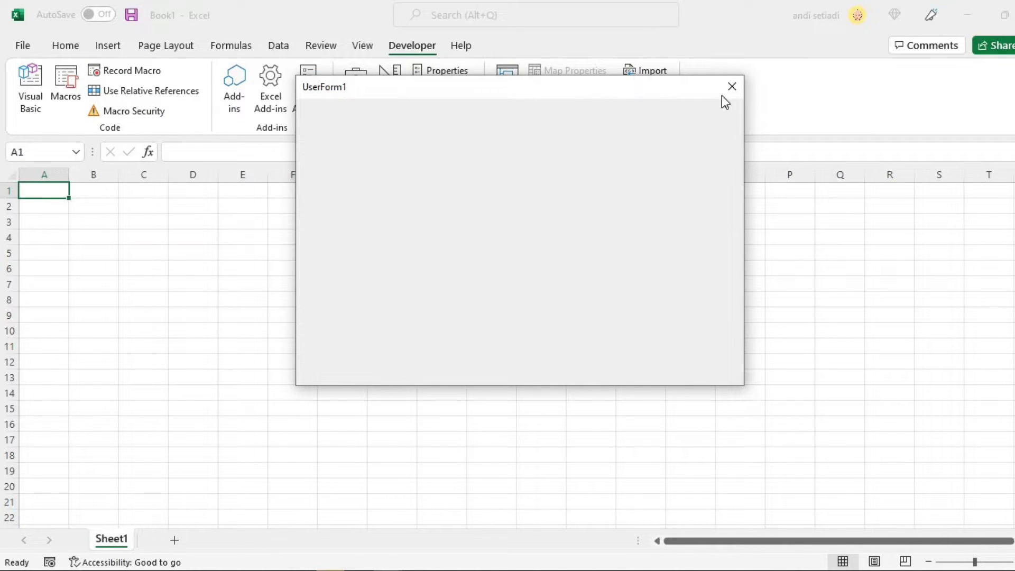
left_click(732, 86)
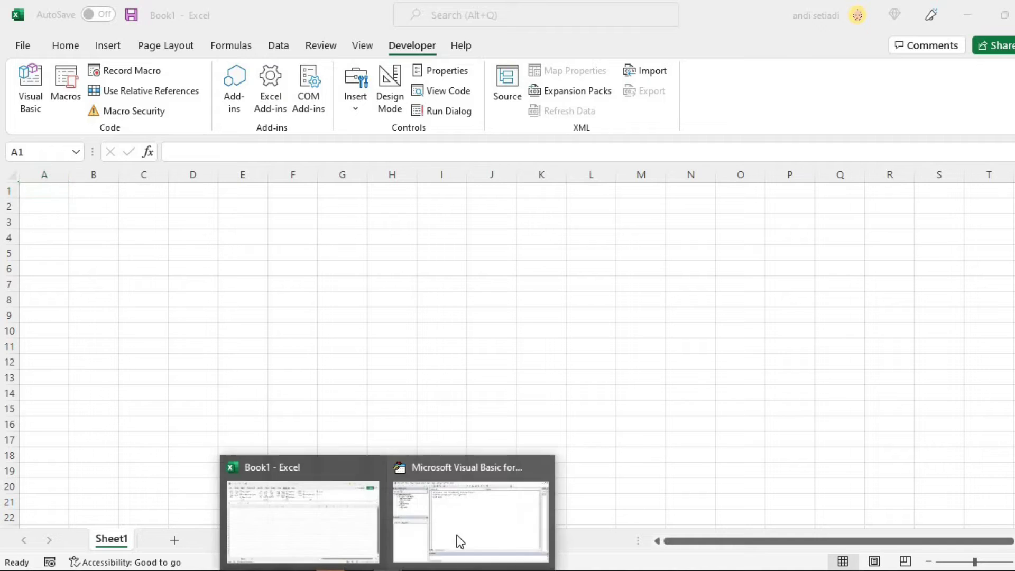
left_click(460, 541)
right_click(95, 201)
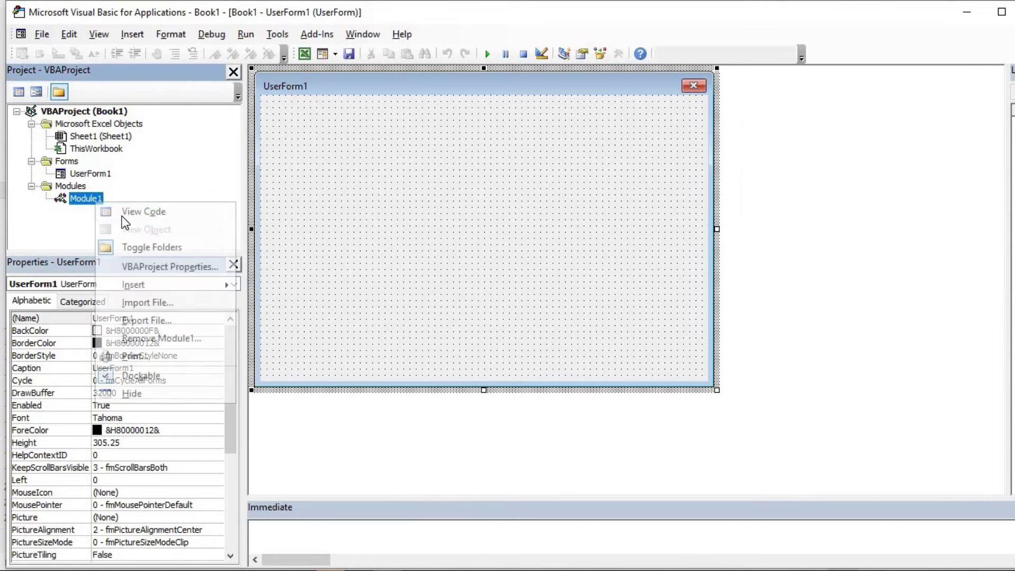
left_click(153, 213)
left_click_drag(301, 391, 404, 390)
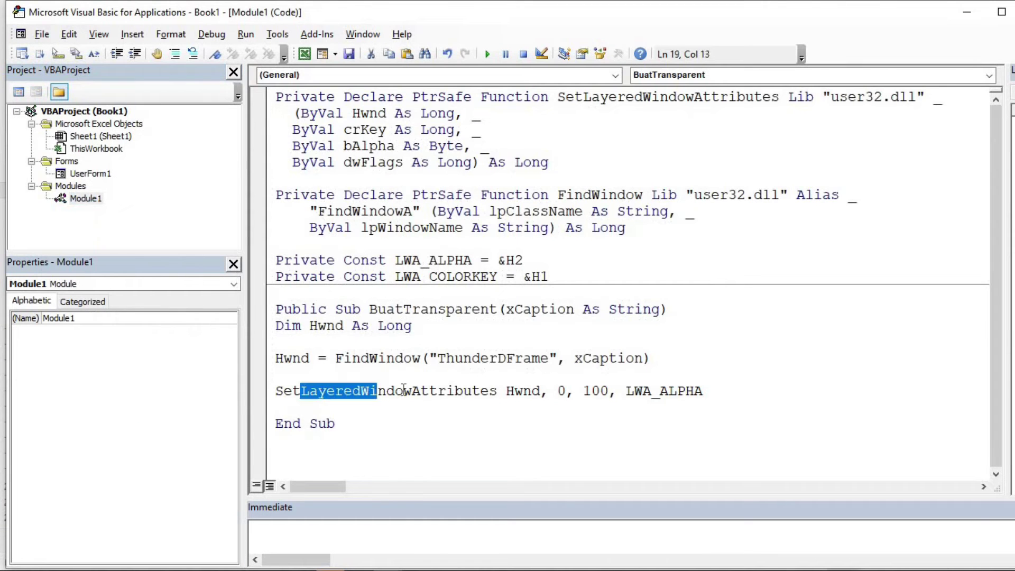
left_click(514, 392)
left_click(388, 359)
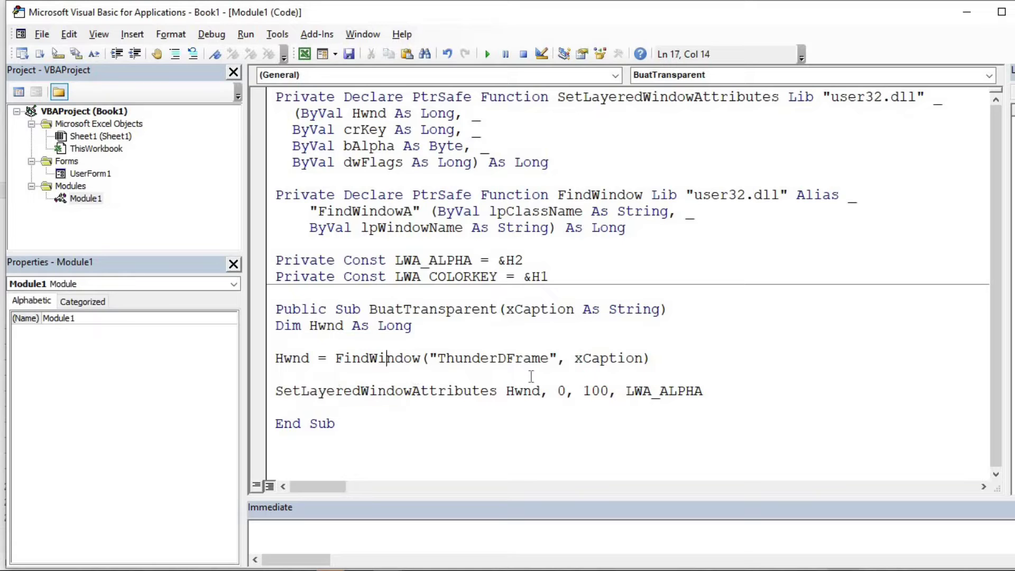
double_click(561, 390)
left_click_drag(583, 392, 606, 393)
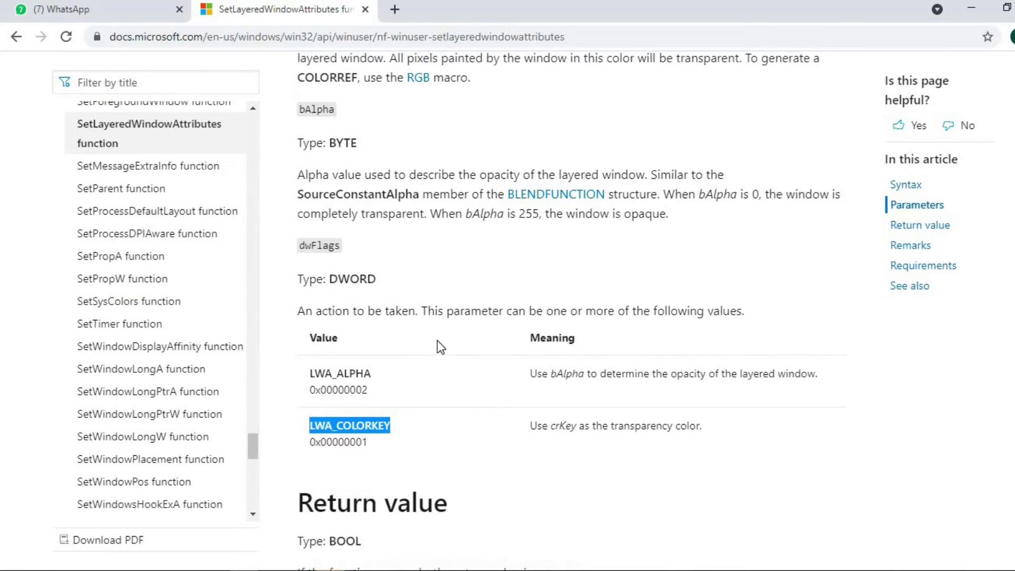
Highlight WS_EX_LAYERED in the hwnd description and open the SetWindowLong reference in a new tab
scroll(438, 342, "up", 5)
scroll(437, 349, "up", 2)
scroll(437, 338, "up", 1)
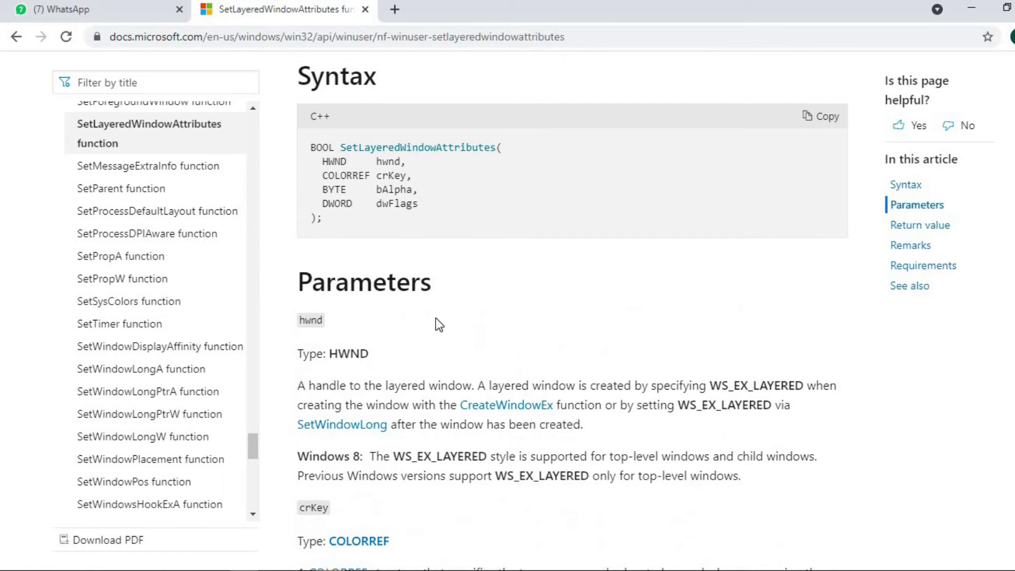
scroll(436, 299, "down", 2)
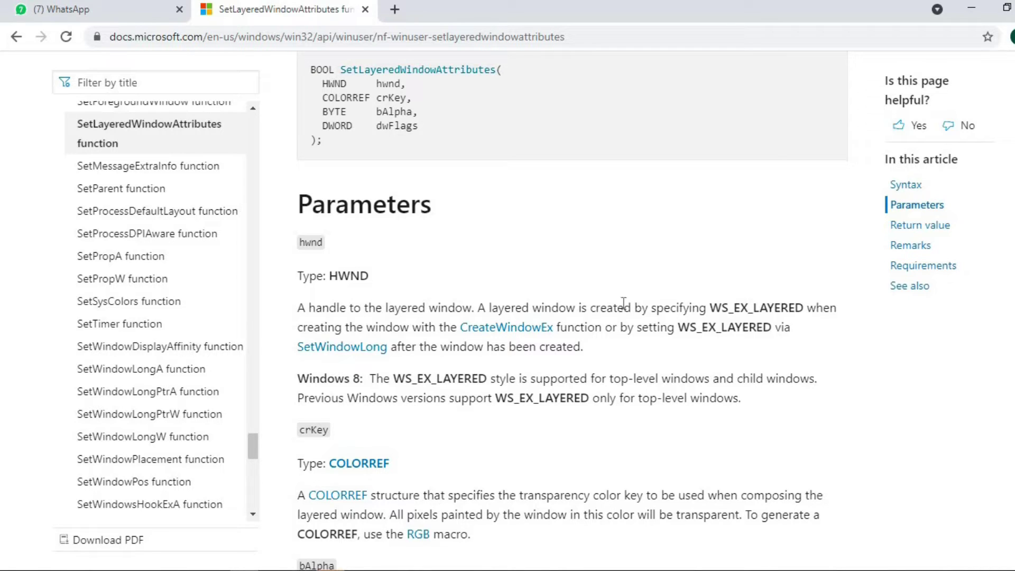
left_click_drag(710, 307, 795, 307)
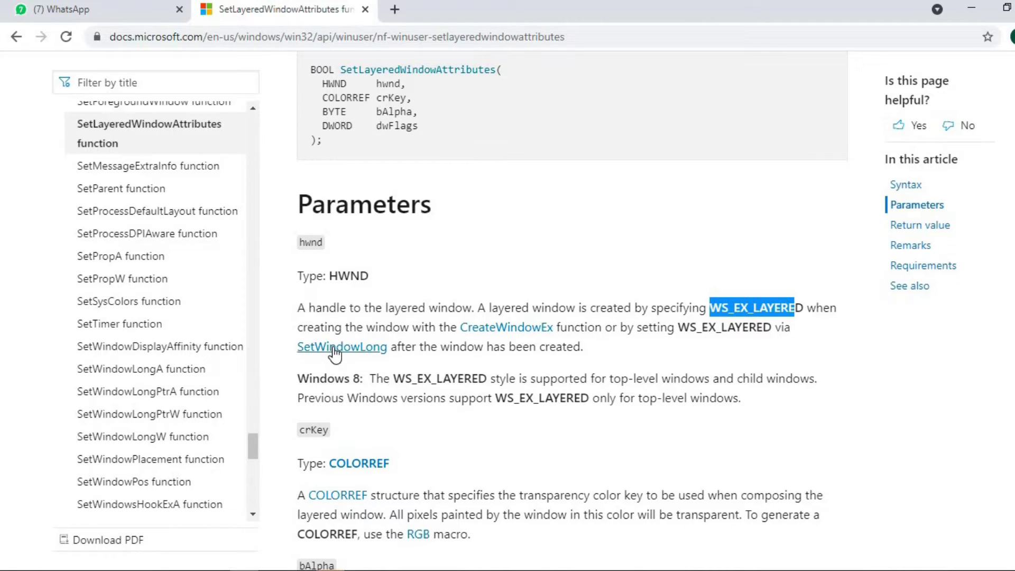
scroll(318, 300, "down", 1)
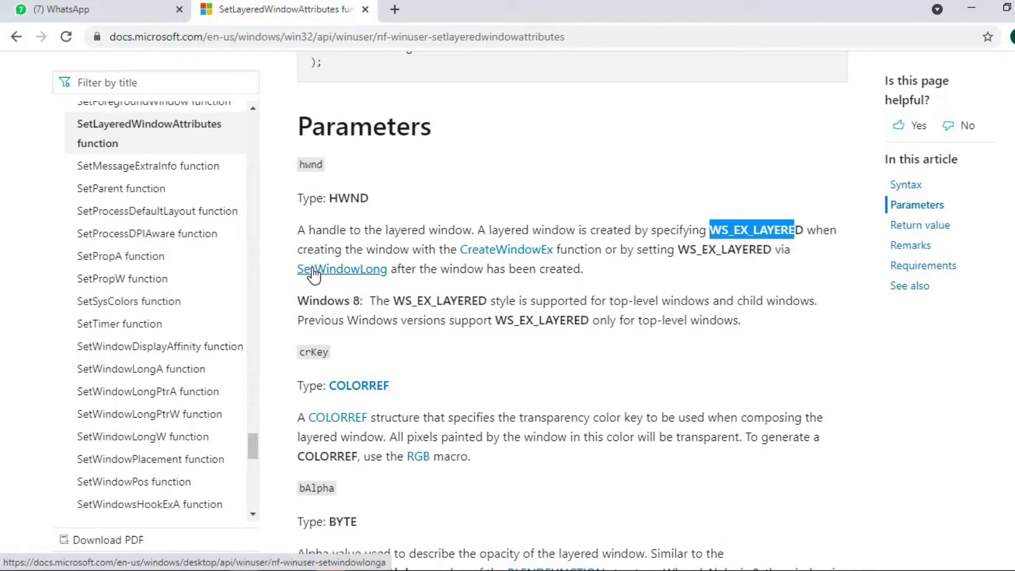
right_click(347, 274)
left_click(365, 282)
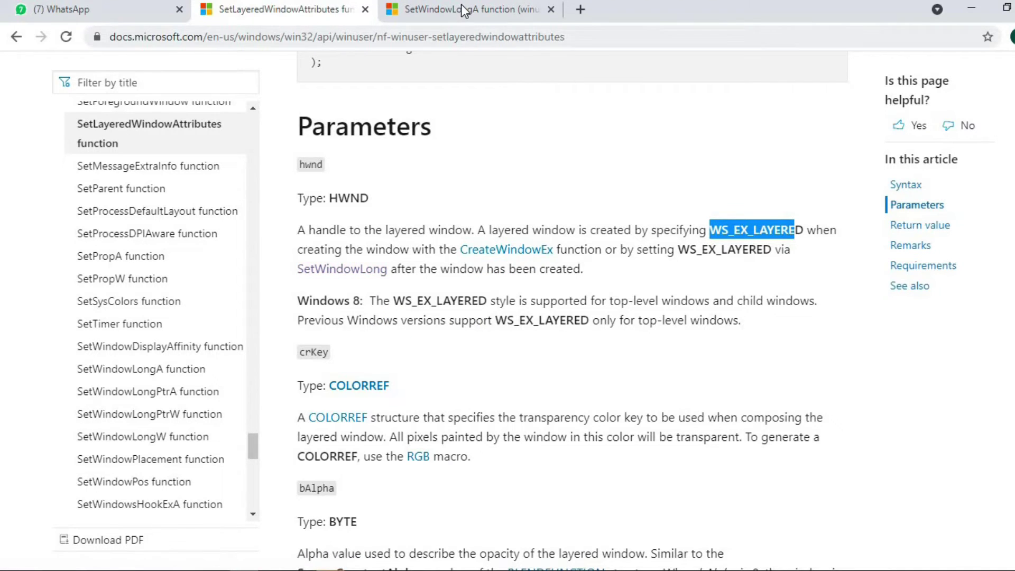
From the SetWindowLongA page, open the extended window style page in a new tab
left_click(463, 9)
scroll(536, 232, "down", 4)
scroll(535, 233, "down", 2)
scroll(535, 233, "up", 5)
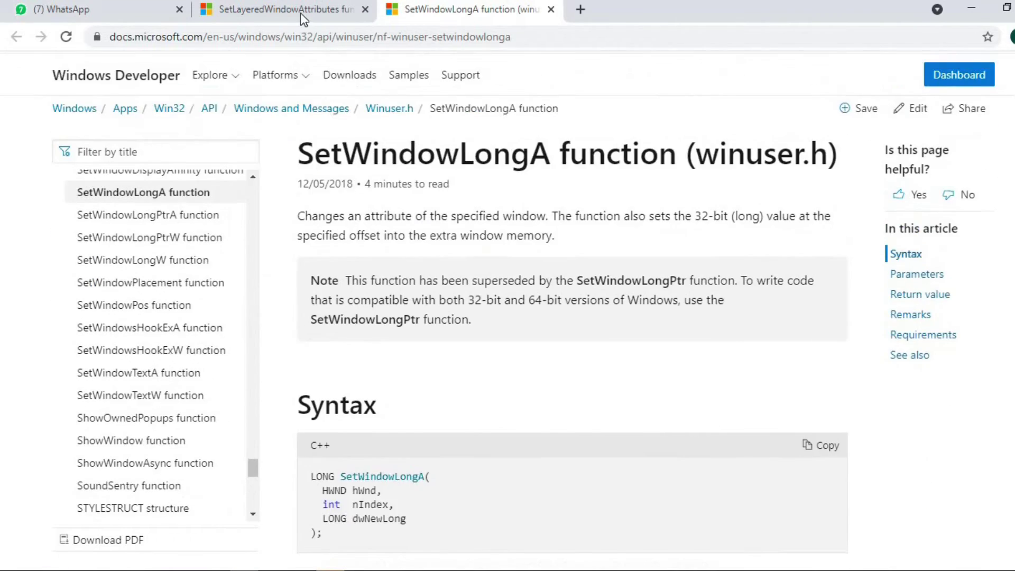
left_click(281, 9)
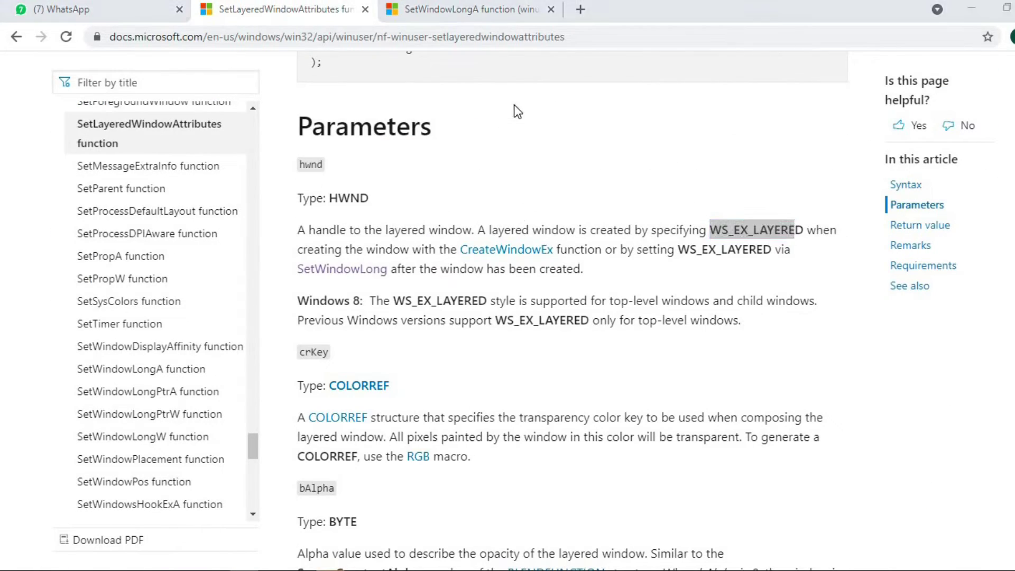
left_click(479, 10)
scroll(530, 319, "down", 5)
scroll(529, 319, "down", 2)
scroll(529, 321, "down", 3)
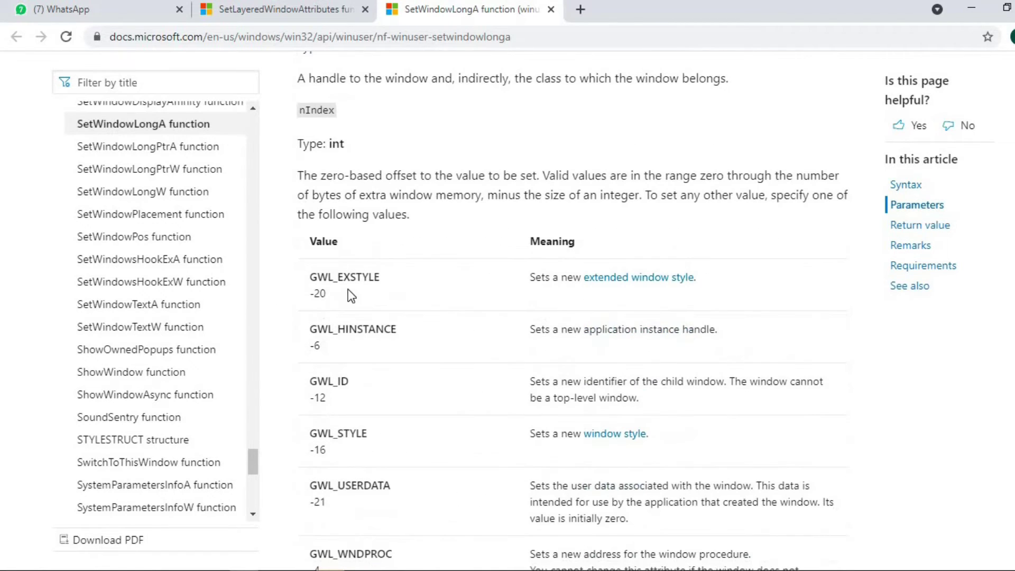
right_click(623, 278)
left_click(656, 284)
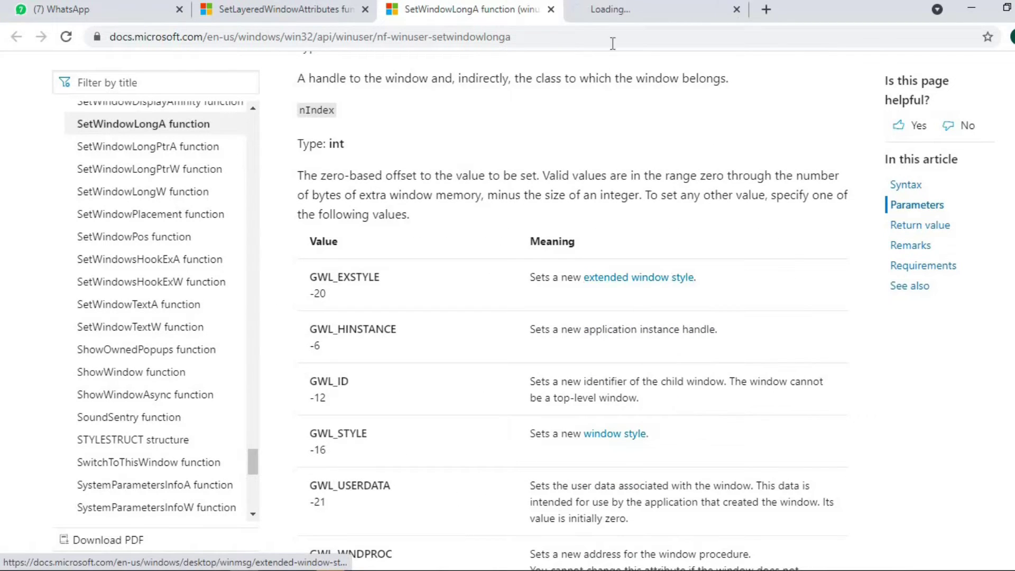
Scroll through the Extended Window Styles page and start a page search for 'ws_la'
left_click(619, 15)
scroll(479, 328, "down", 6)
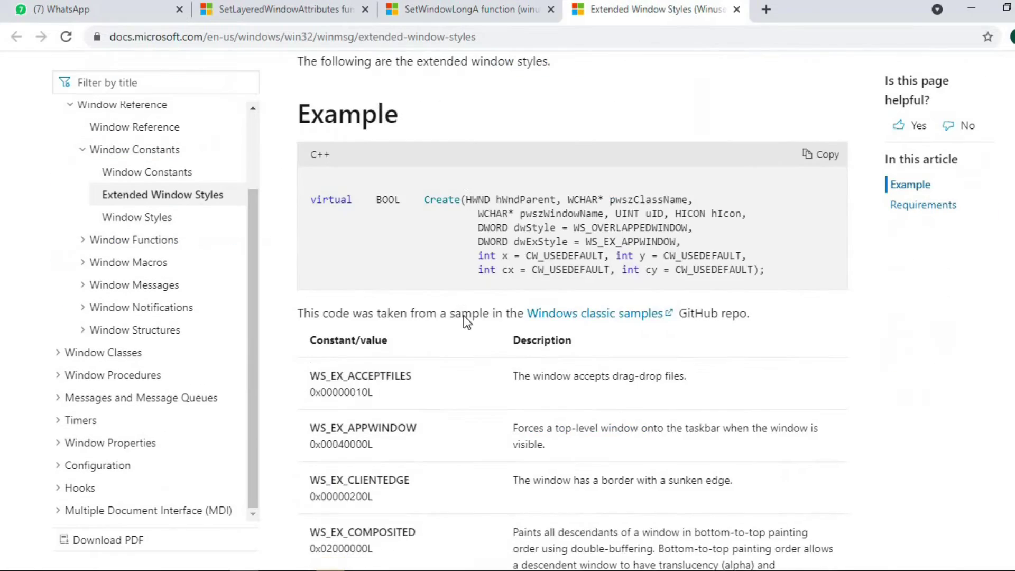
scroll(460, 316, "down", 6)
scroll(459, 315, "down", 6)
scroll(420, 317, "down", 3)
scroll(390, 267, "down", 1)
scroll(388, 349, "down", 1)
scroll(406, 357, "down", 1)
scroll(410, 370, "down", 2)
scroll(411, 370, "down", 2)
scroll(398, 298, "down", 4)
scroll(398, 319, "down", 6)
scroll(402, 318, "down", 3)
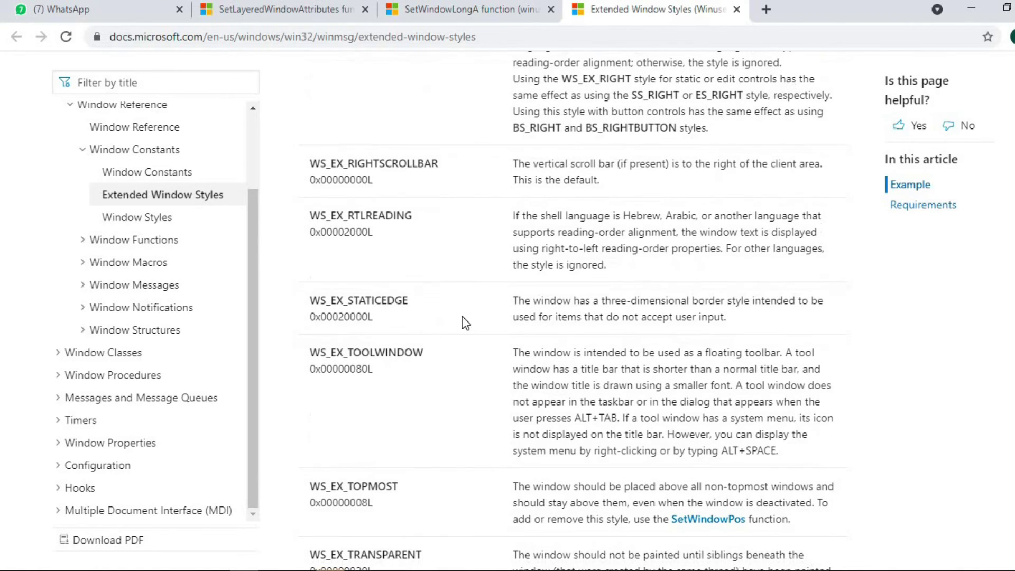
key("ctrl+f")
type("w")
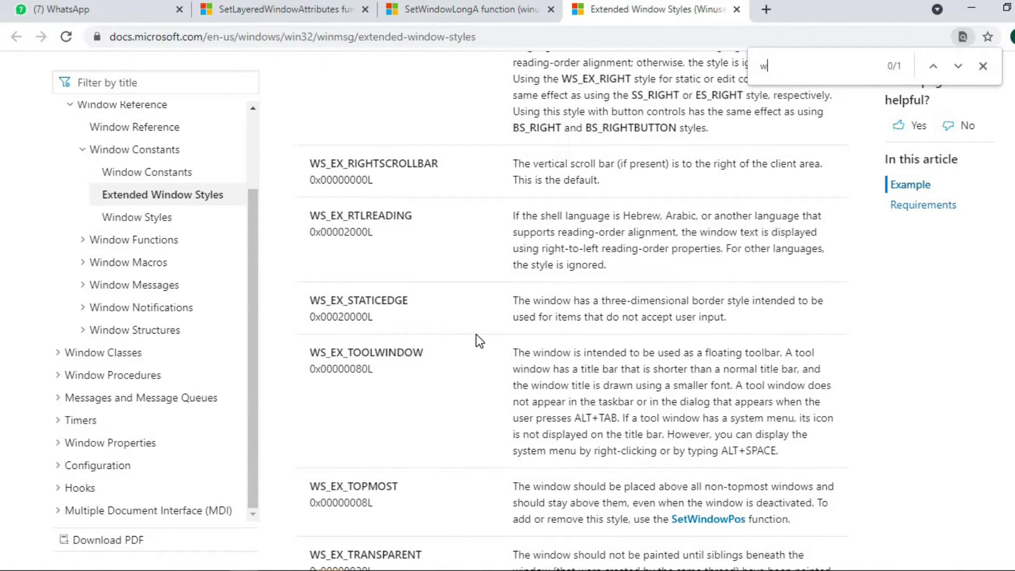
type("s_la")
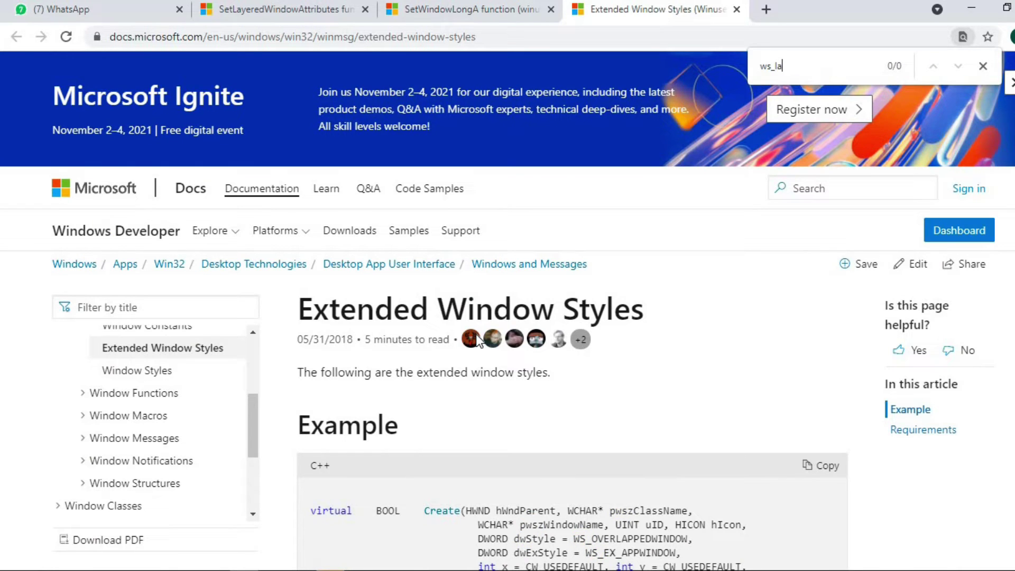
Correct the search to 'ws_ex_lay' to find WS_EX_LAYERED = 0x00080000, then return to SetLayeredWindowAttributes
left_click(415, 12)
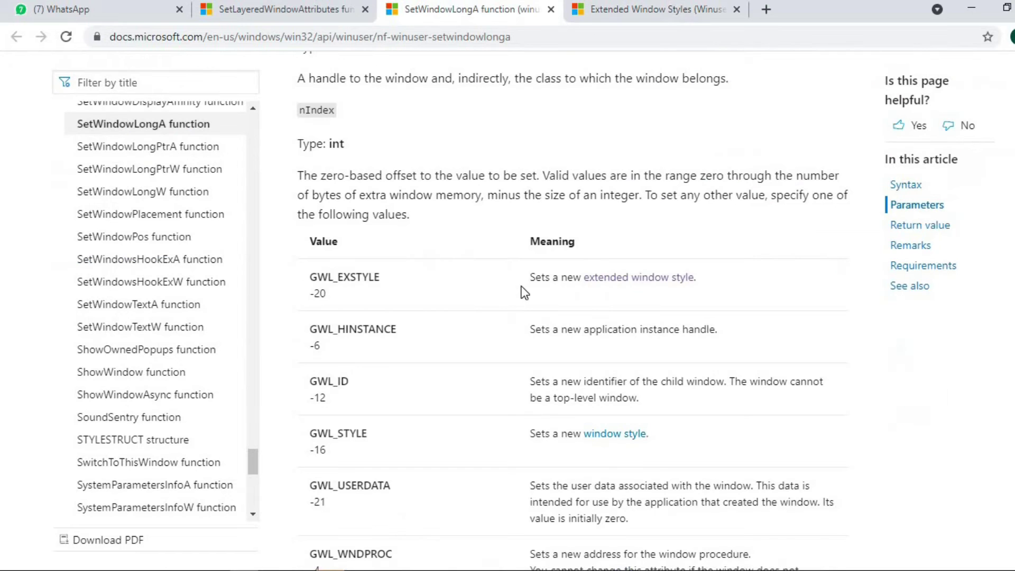
left_click(324, 10)
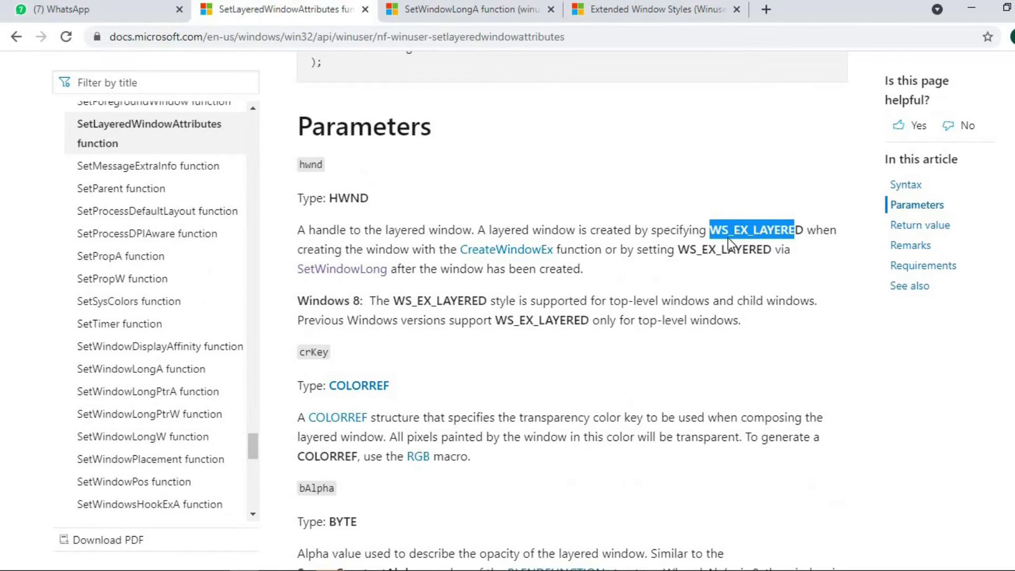
left_click(706, 13)
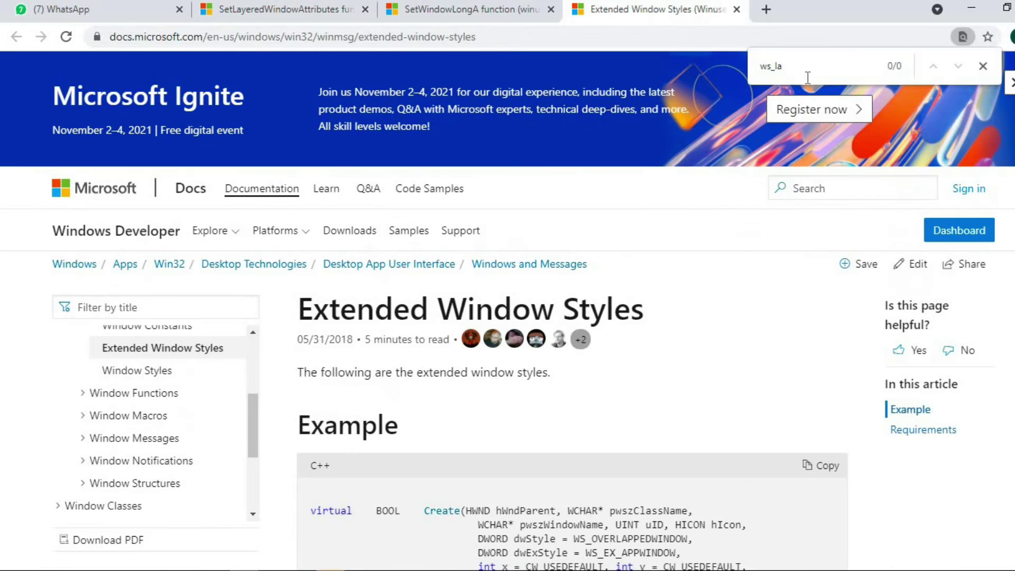
key("BackSpace")
key("BackSpace")
type("ex")
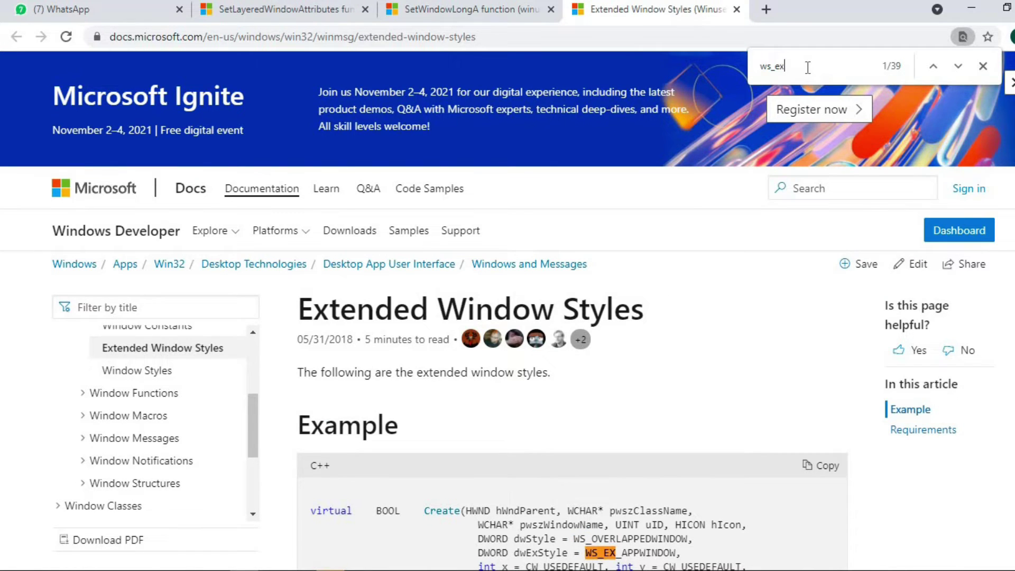
type("_lay")
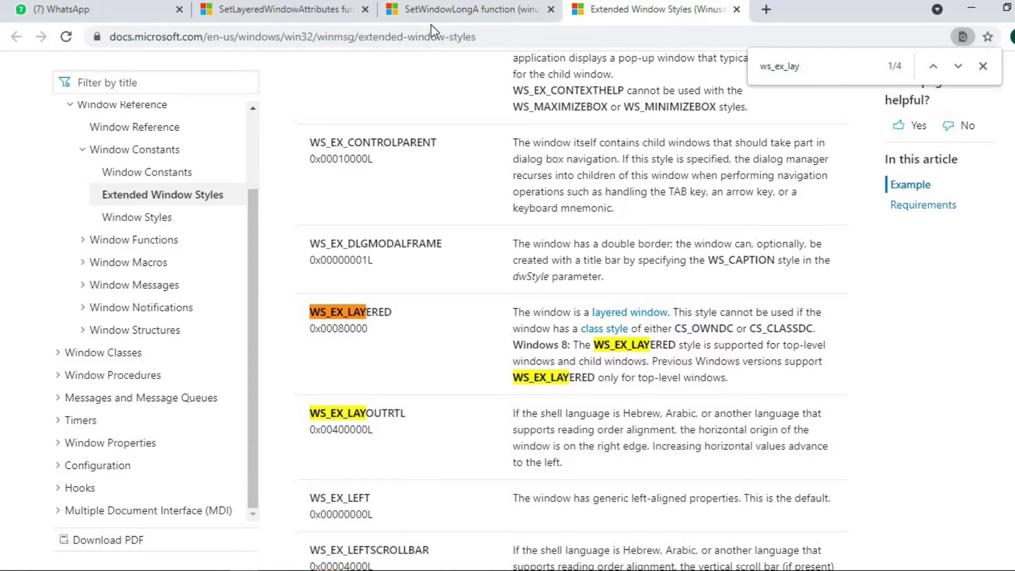
left_click(347, 15)
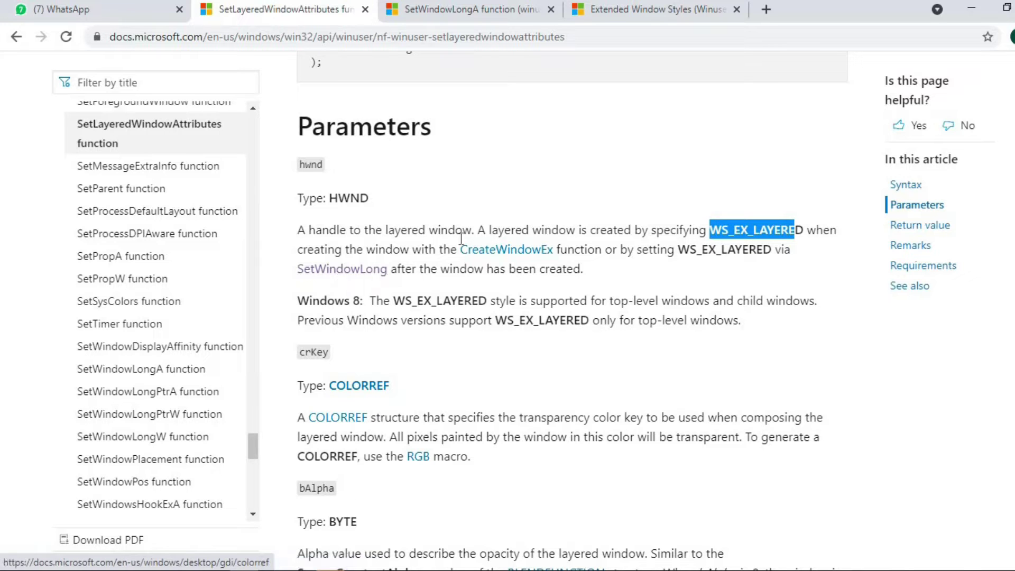
In ApiViewer 2004, search 'setwindowslong' and add SetWindowLong to the chosen declarations
key("alt+Tab")
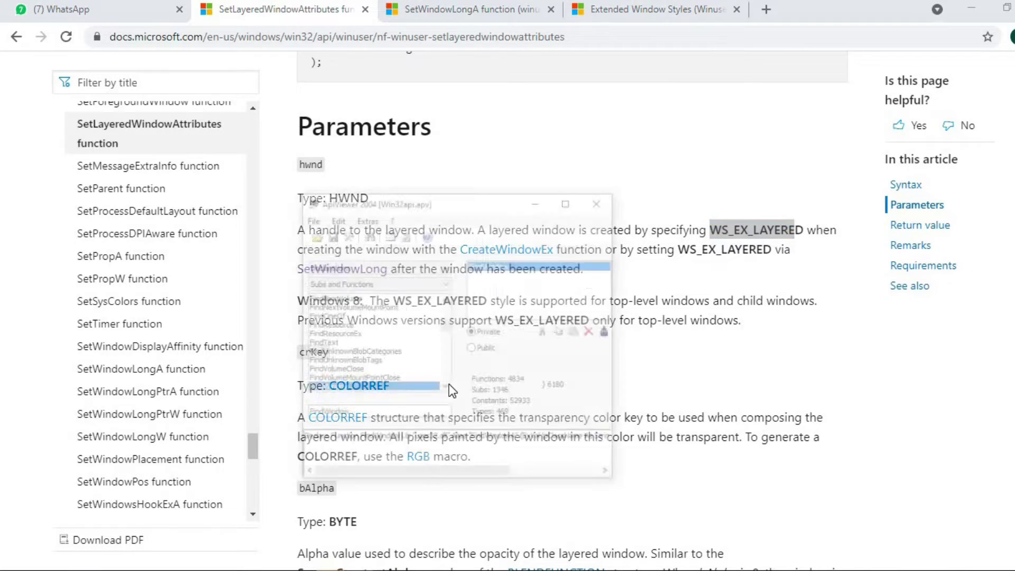
double_click(384, 373)
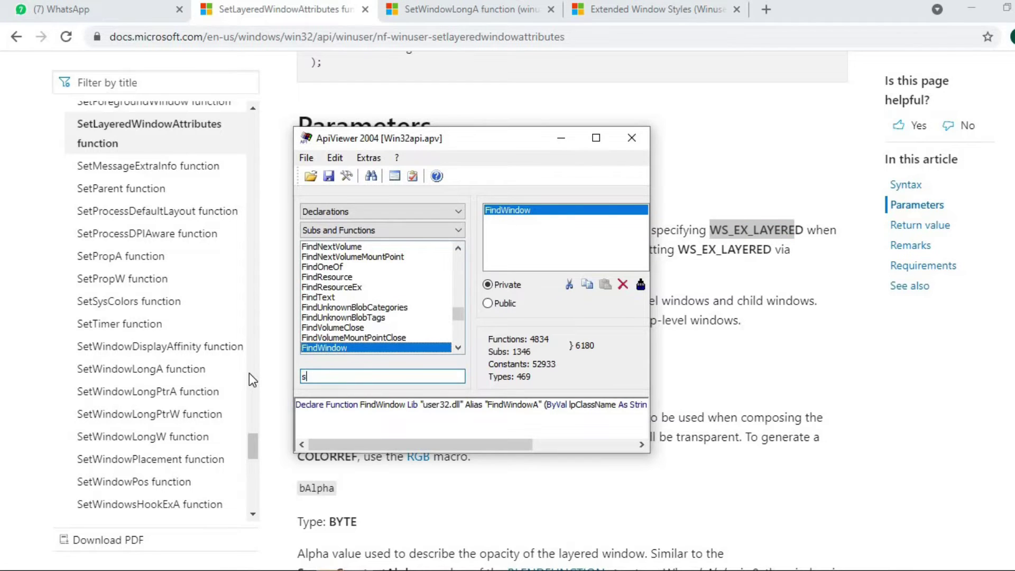
type("setwindowslo")
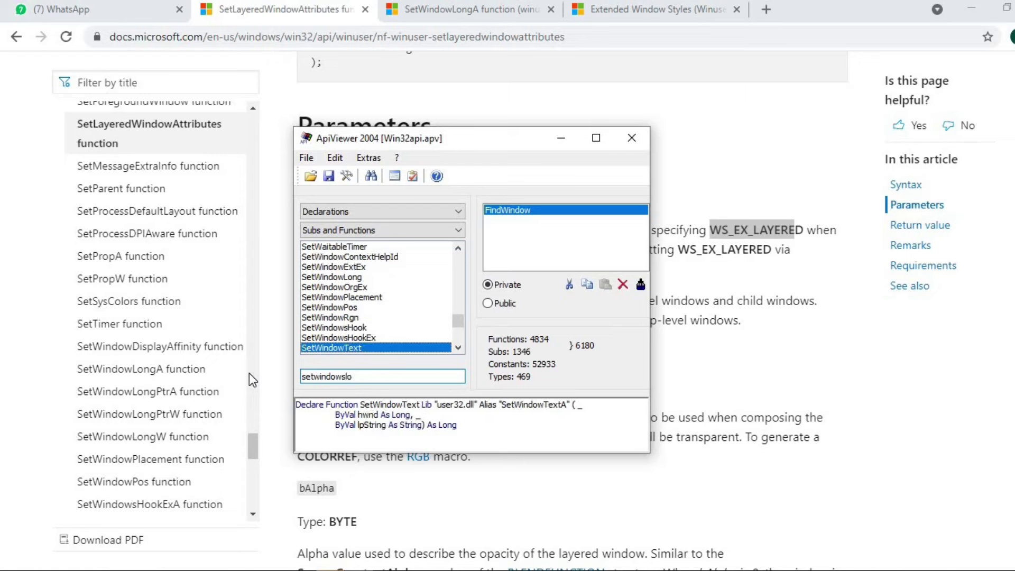
key("BackSpace")
key("BackSpace")
key("BackSpace")
type("lo")
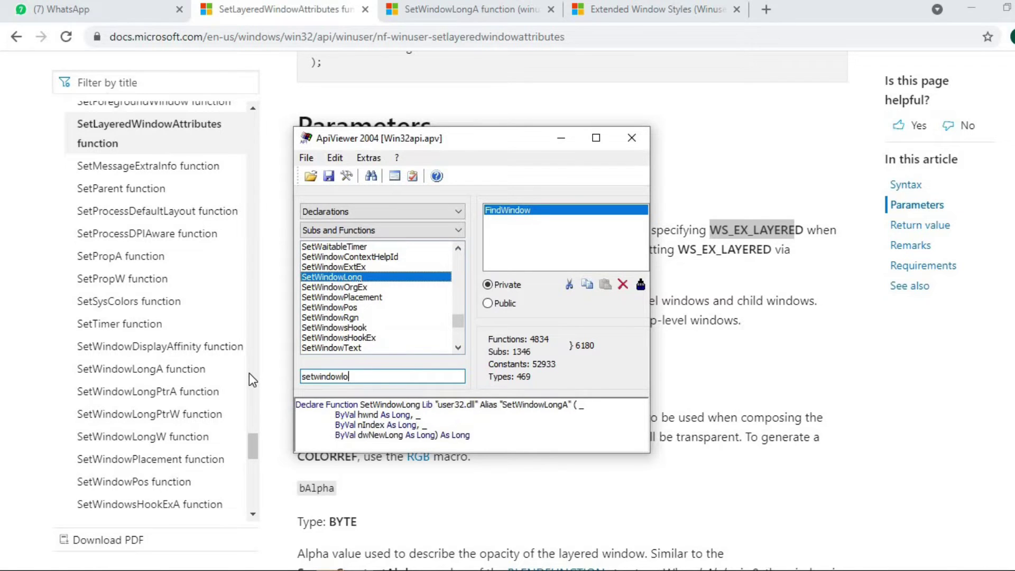
type("ng")
double_click(338, 277)
Search for GetWindowLong, add it alongside SetWindowLong, and return to the VBA editor
double_click(366, 373)
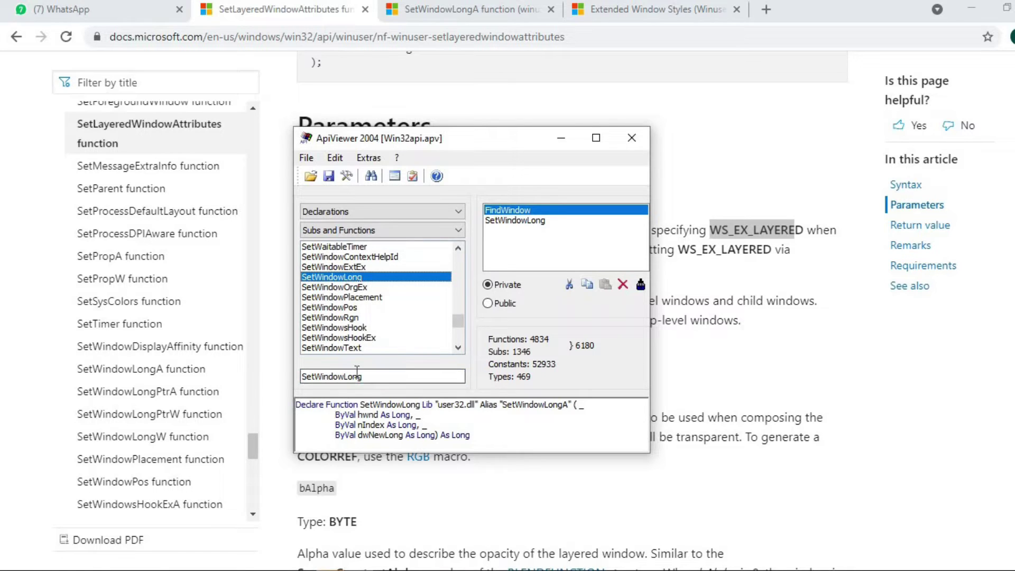
type("getwin")
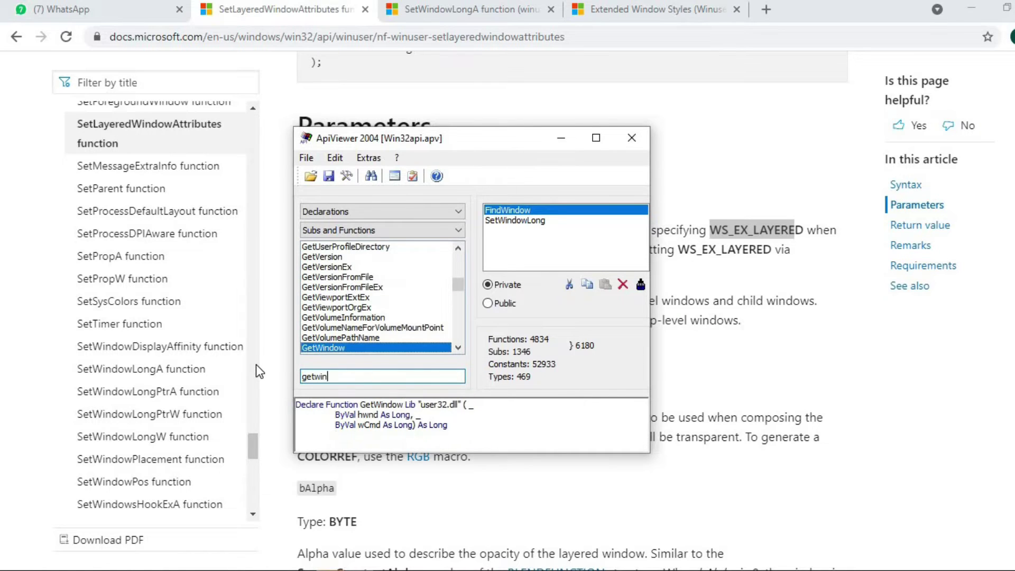
type("dowslo")
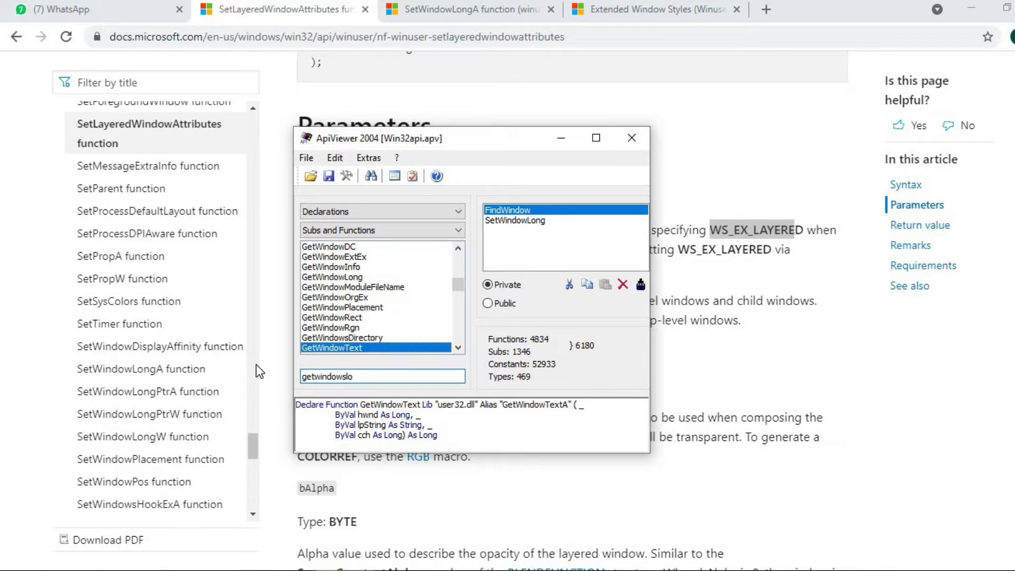
key("BackSpace")
key("BackSpace")
key("BackSpace")
type("lo")
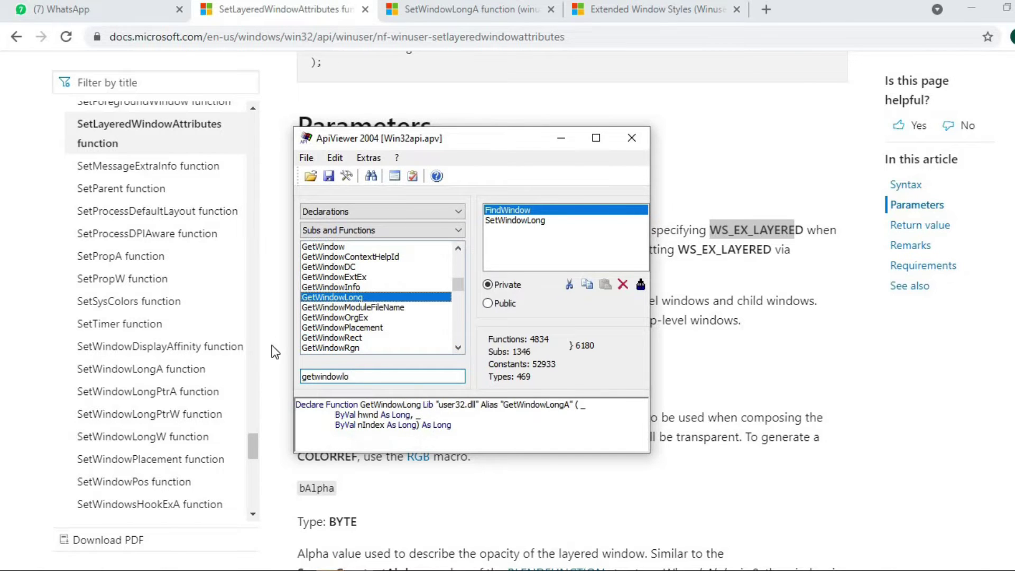
double_click(338, 298)
left_click(542, 221)
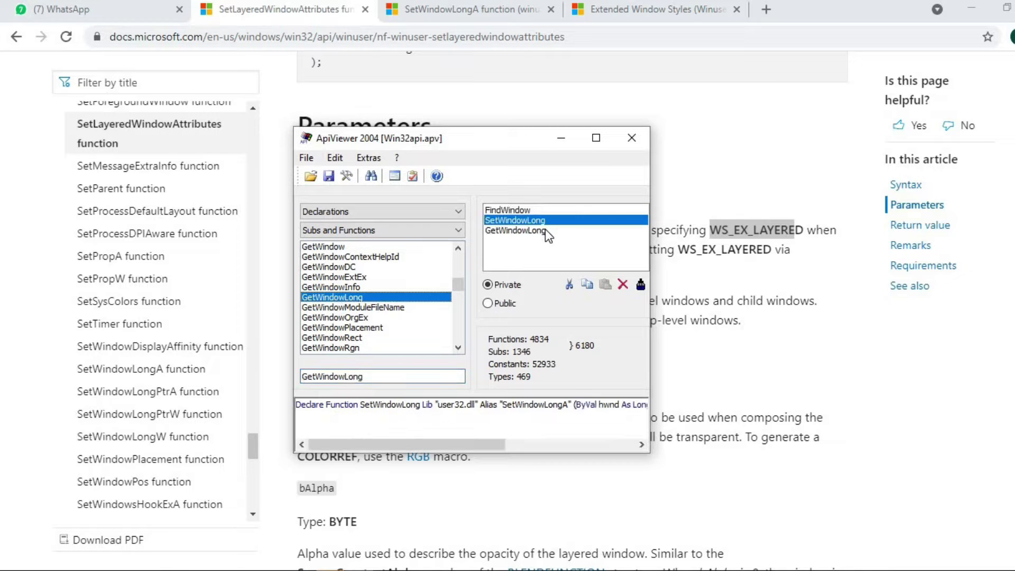
left_click(545, 230, "shift")
left_click(587, 284)
left_click(456, 516)
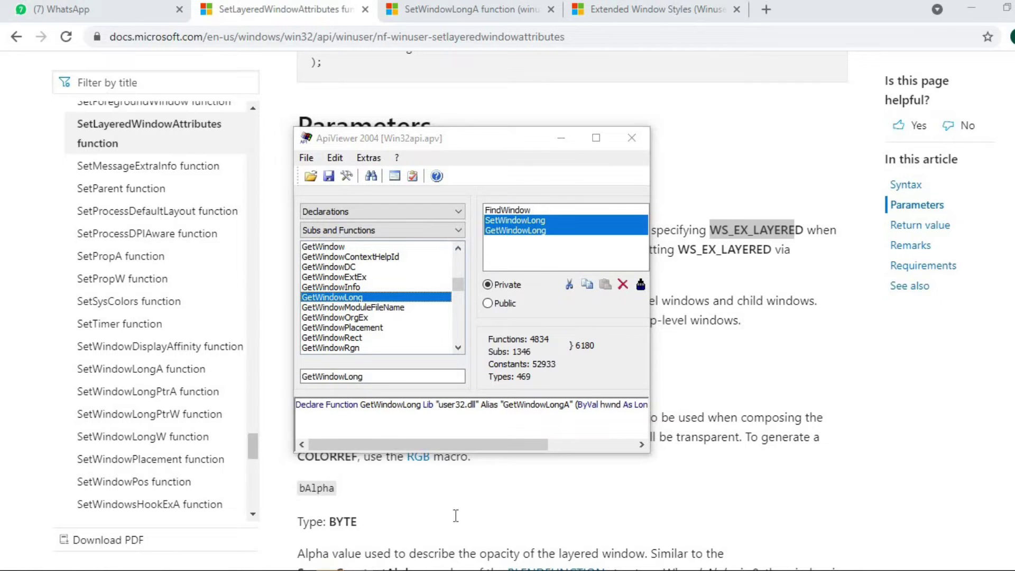
left_click(425, 490)
Paste the SetWindowLong and GetWindowLong declarations below FindWindow and add PtrSafe to both
left_click(627, 236)
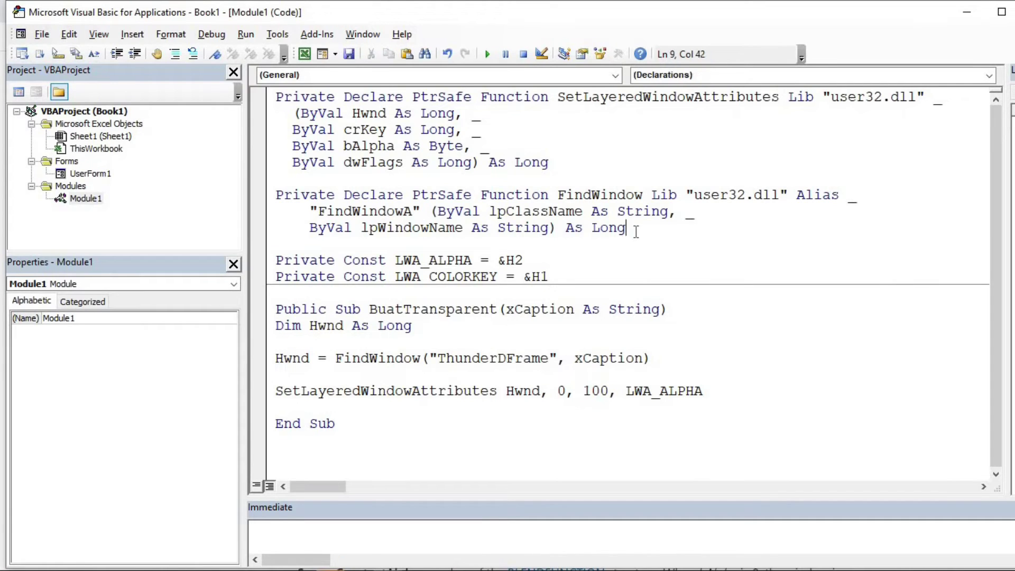
key("Return")
key("Return")
key("ctrl+v")
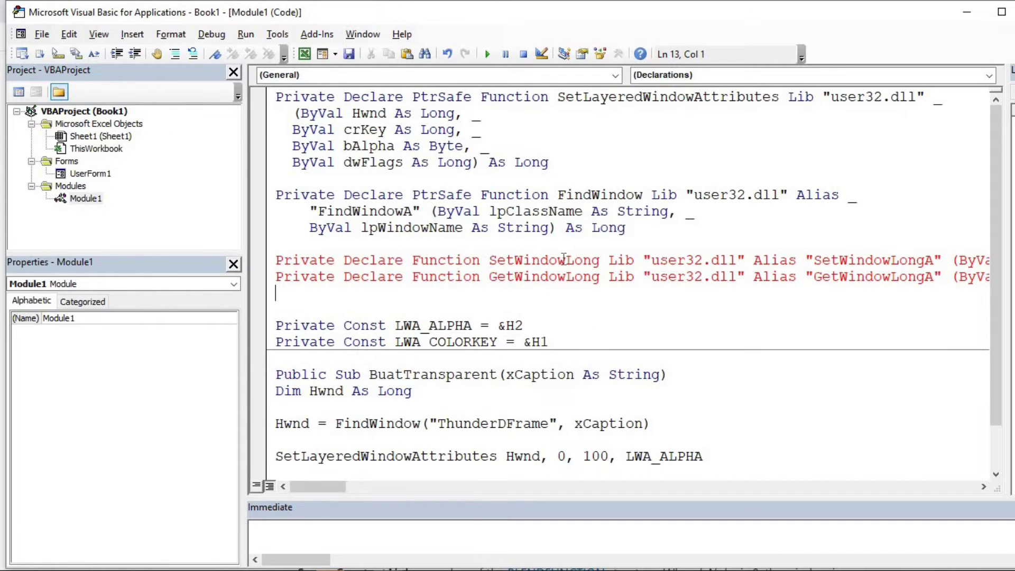
left_click(412, 260)
type("ptrsafe")
left_click(413, 276)
type("ptrsafe")
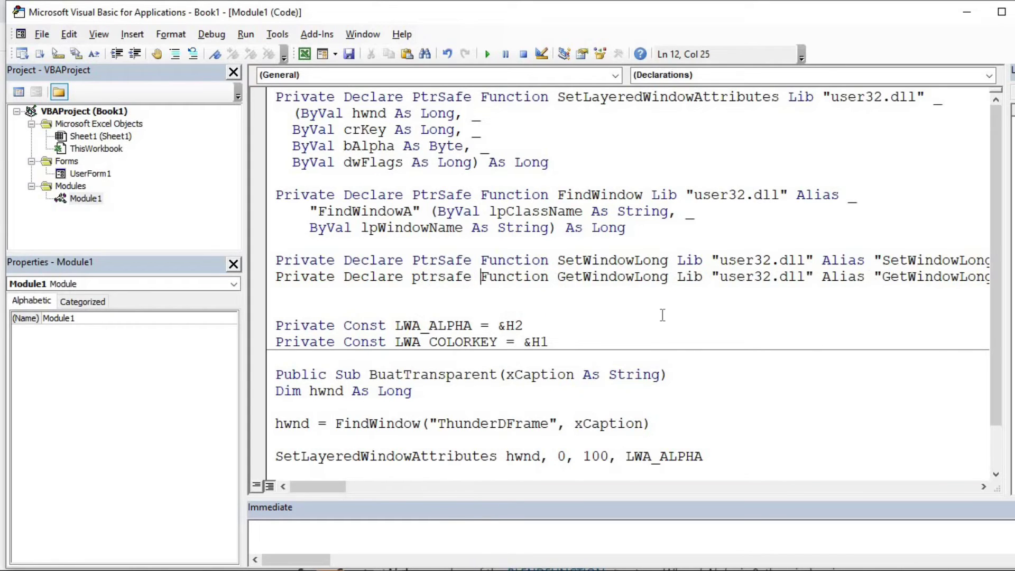
Wrap the long declarations onto ' _' continuation lines after Alias and before the parameters
left_click(867, 263)
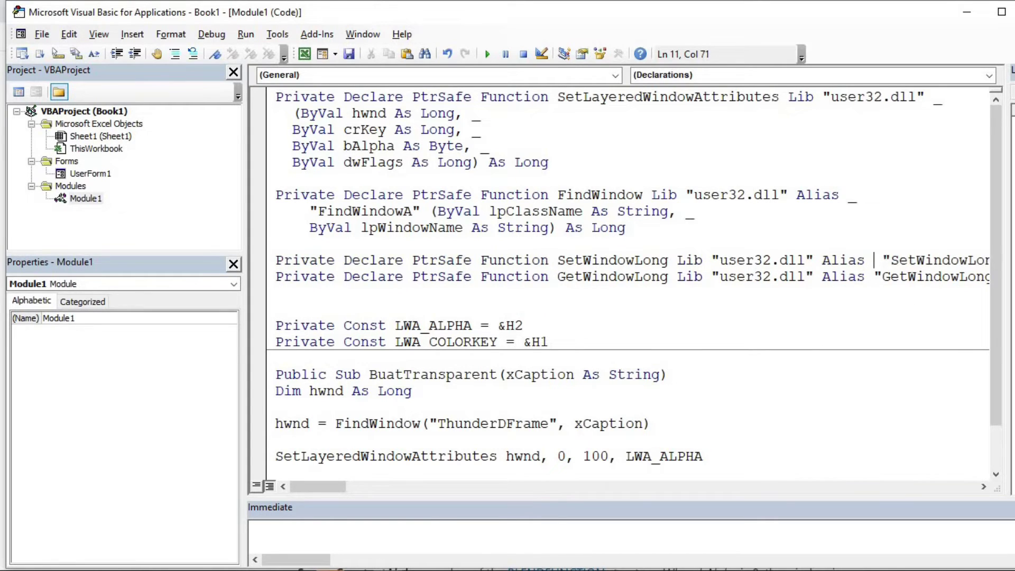
type("_")
key("Return")
key("Tab")
key("Tab")
key("shift+Tab")
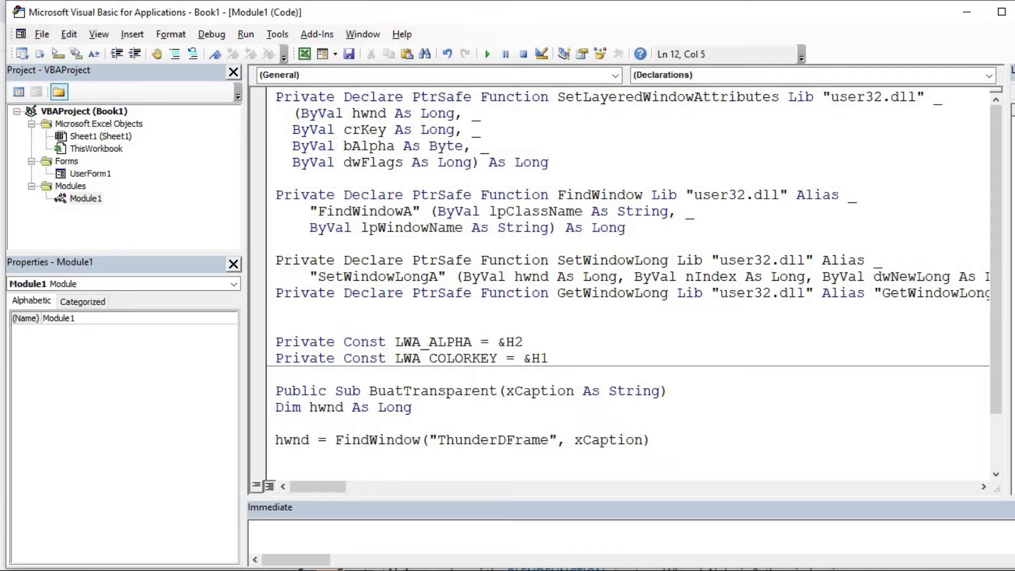
type("_")
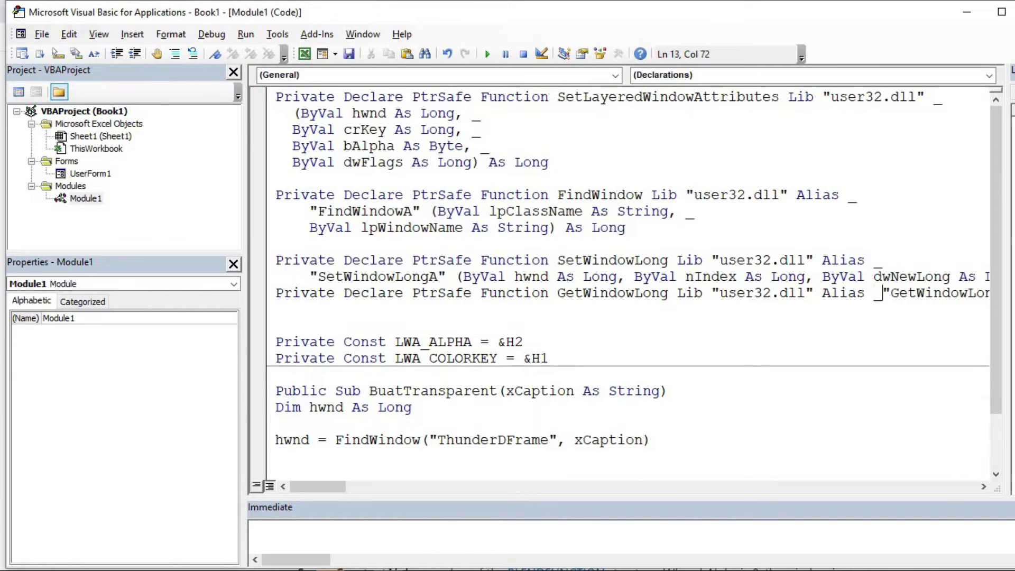
key("Return")
key("Tab")
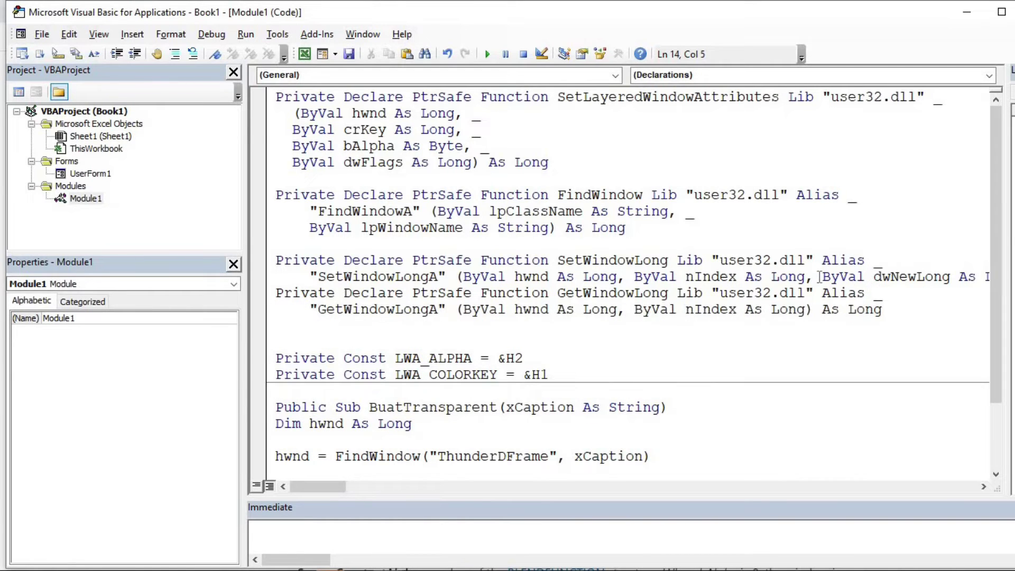
type("_")
key("Return")
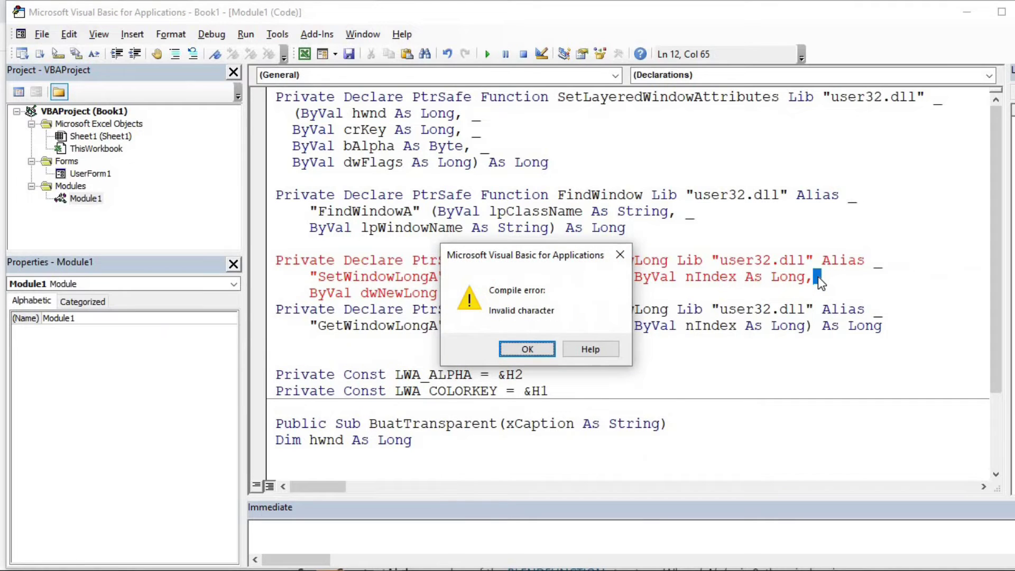
key("Return")
key("Down")
left_click(830, 309)
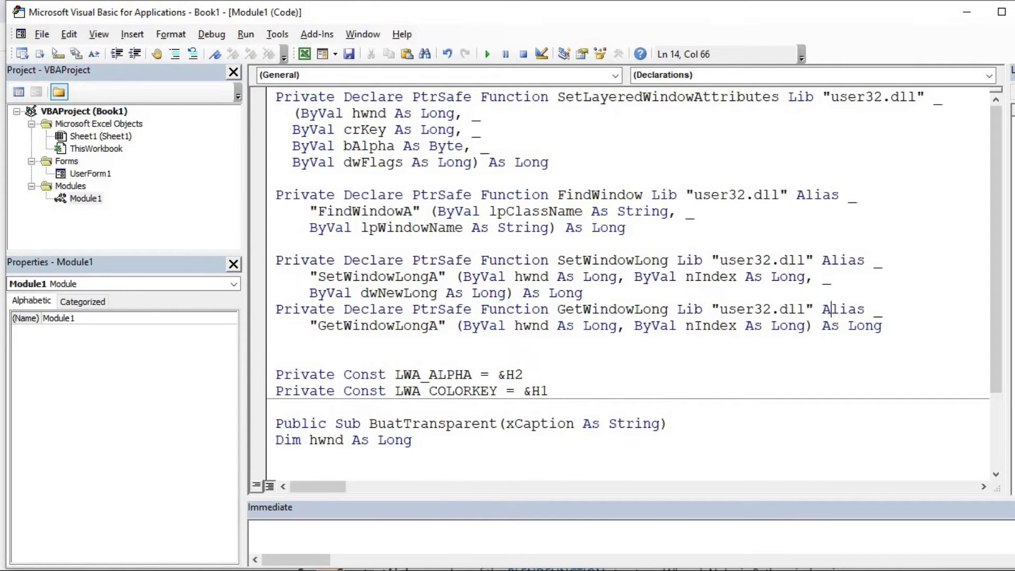
Separate the SetWindowLong and GetWindowLong declarations with a blank line
left_click(682, 293)
key("Return")
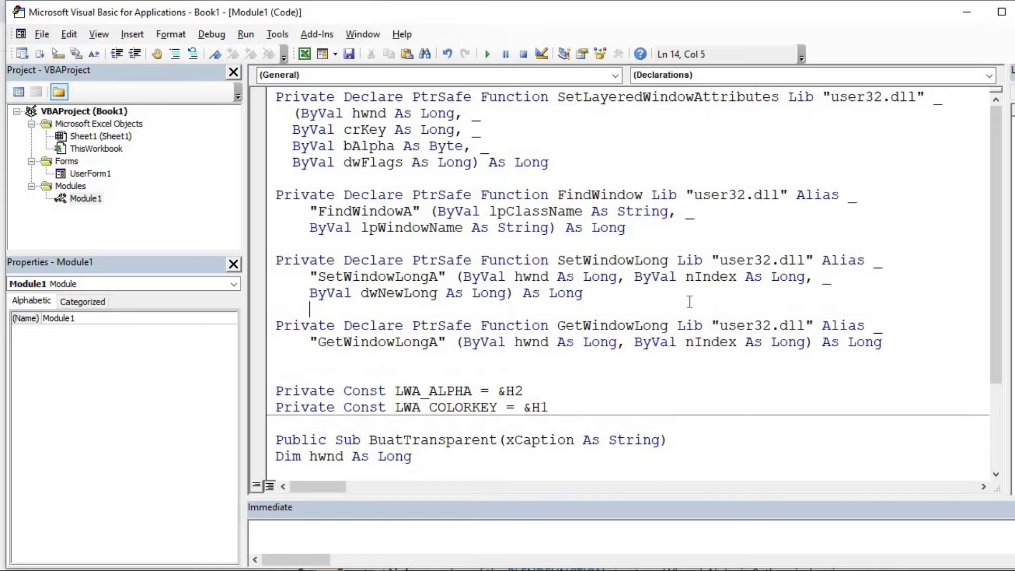
left_click(660, 369)
scroll(657, 360, "down", 3)
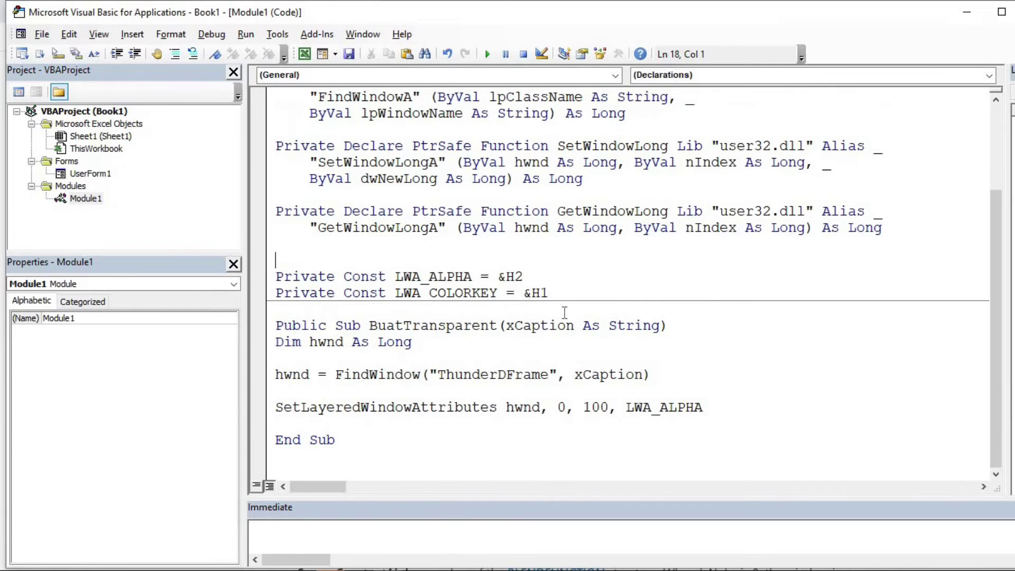
left_click(474, 393)
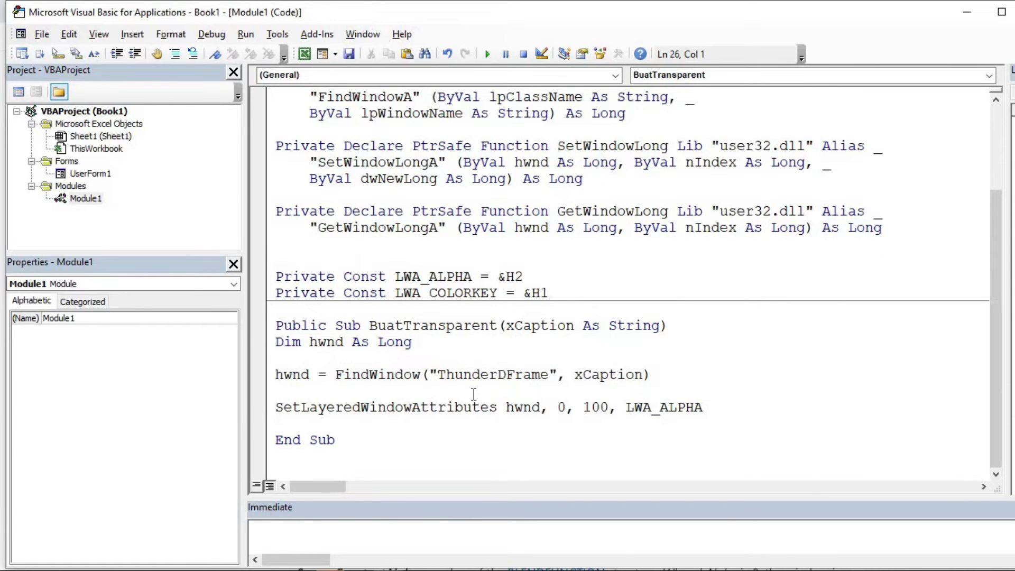
Declare 'Dim SStyle As Long' below the hwnd declaration in BuatTransparent
left_click_drag(300, 227, 575, 228)
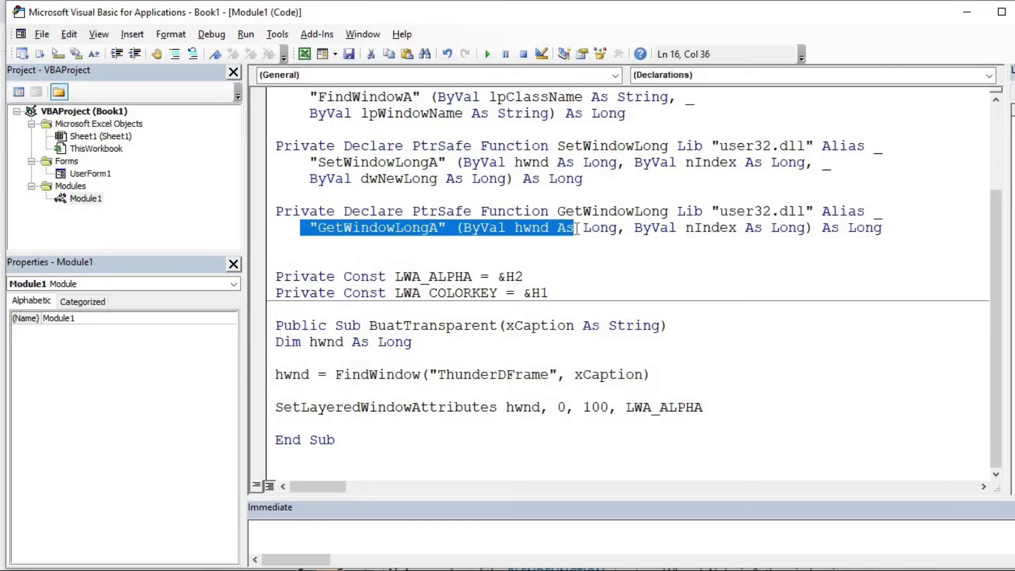
left_click(403, 355)
key("Return")
type("Dim SSty;")
key("BackSpace")
type("le as long")
key("Escape")
Below FindWindow, use IntelliSense to start the line 'SStyle = GetWindowLong (hwnd,'
left_click(403, 408)
type("str")
key("ctrl+space")
key("BackSpace")
key("BackSpace")
type("st")
key("Tab")
type("= get")
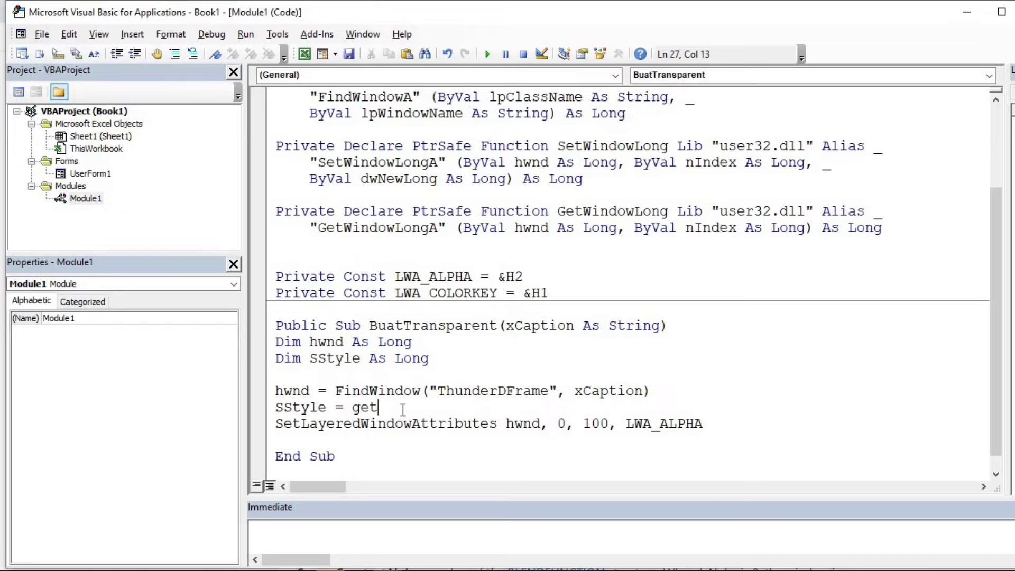
key("ctrl+space")
key("Down")
key("Down")
key("Down")
key("Tab")
key("BackSpace")
key("BackSpace")
key("BackSpace")
key("BackSpace")
key("BackSpace")
key("BackSpace")
key("BackSpace")
type("Win")
key("ctrl+space")
type("(")
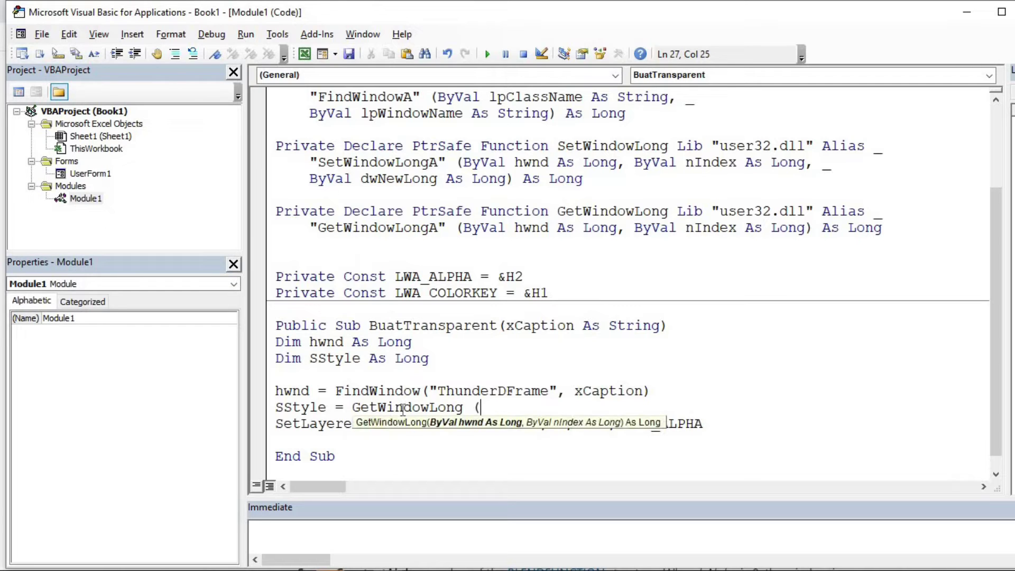
type("hwnd,")
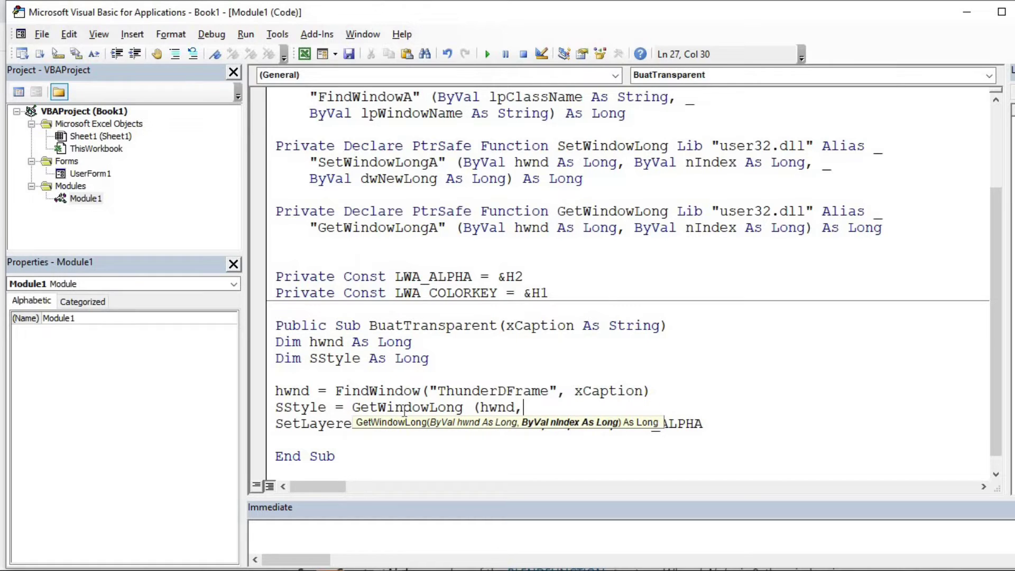
Look up GWL_EXSTYLE in the SetWindowLongA docs and add 'Private Const GWL_EXSTYLE = -20'
key("alt+Tab")
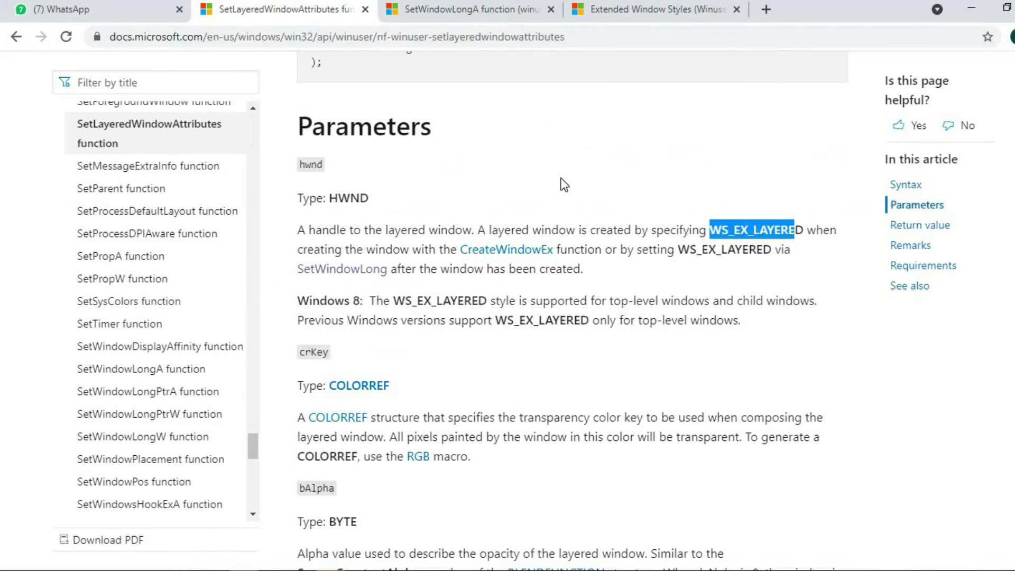
left_click(473, 9)
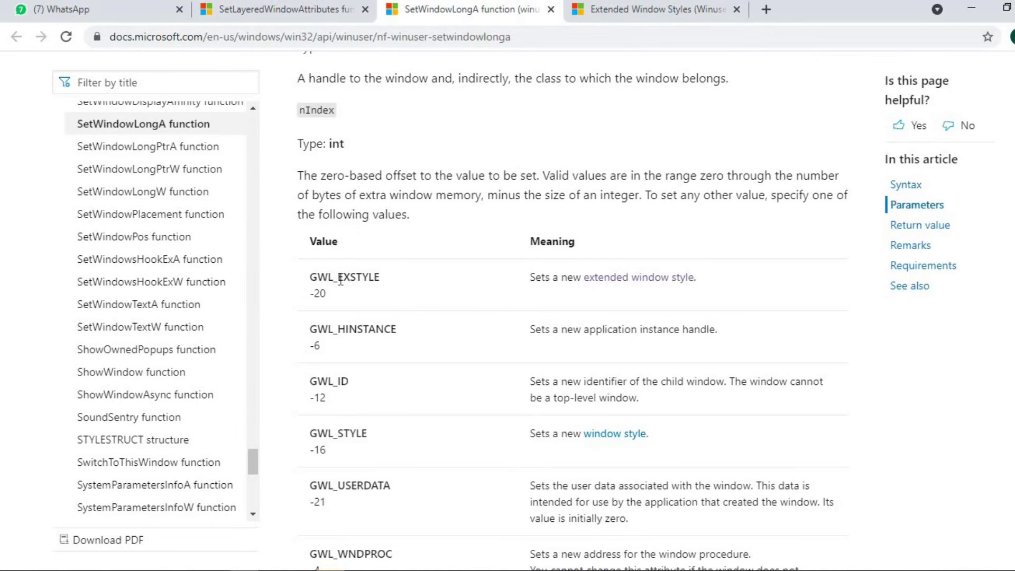
left_click_drag(310, 278, 381, 278)
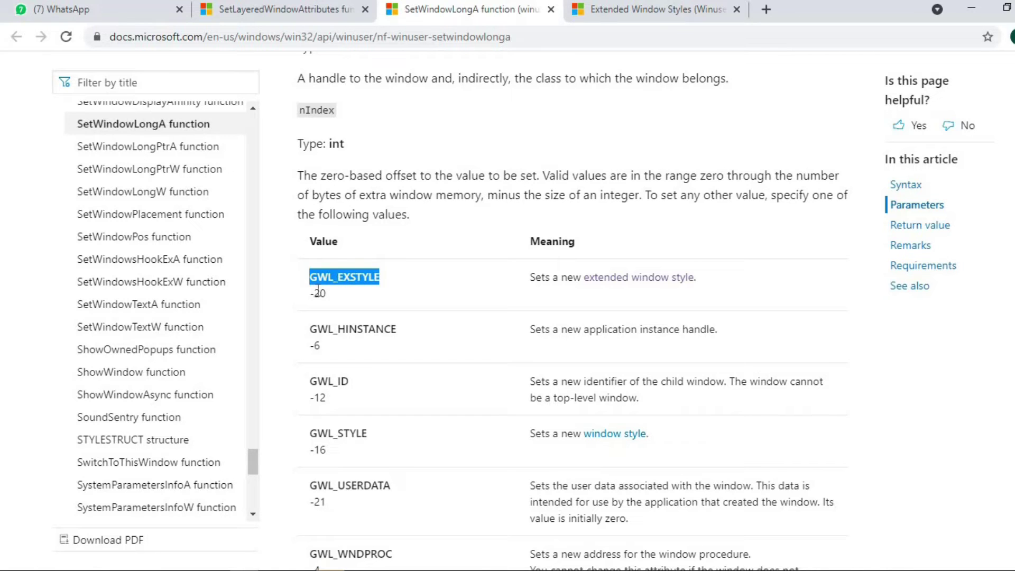
left_click(449, 530)
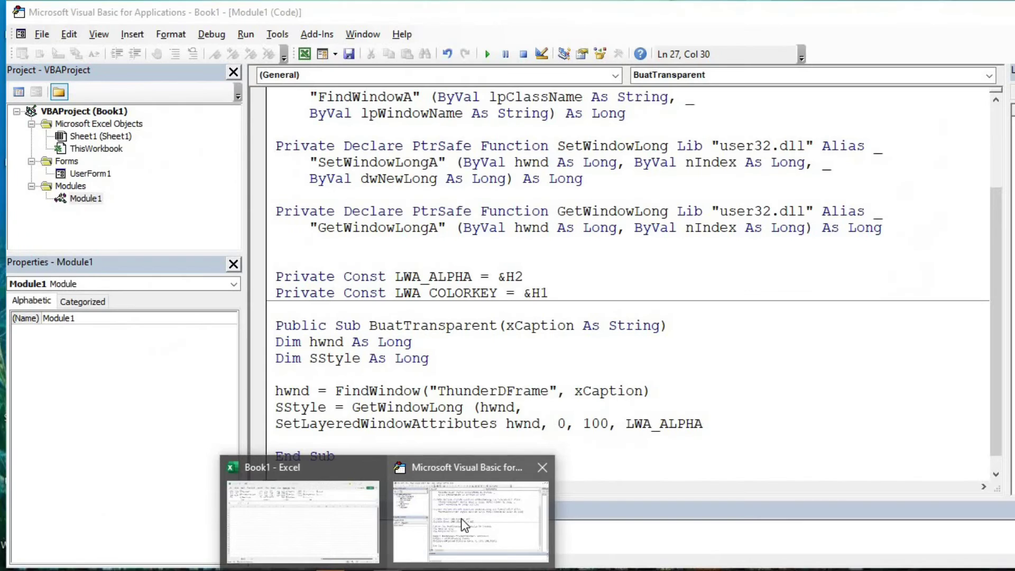
left_click(527, 348)
left_click(550, 293)
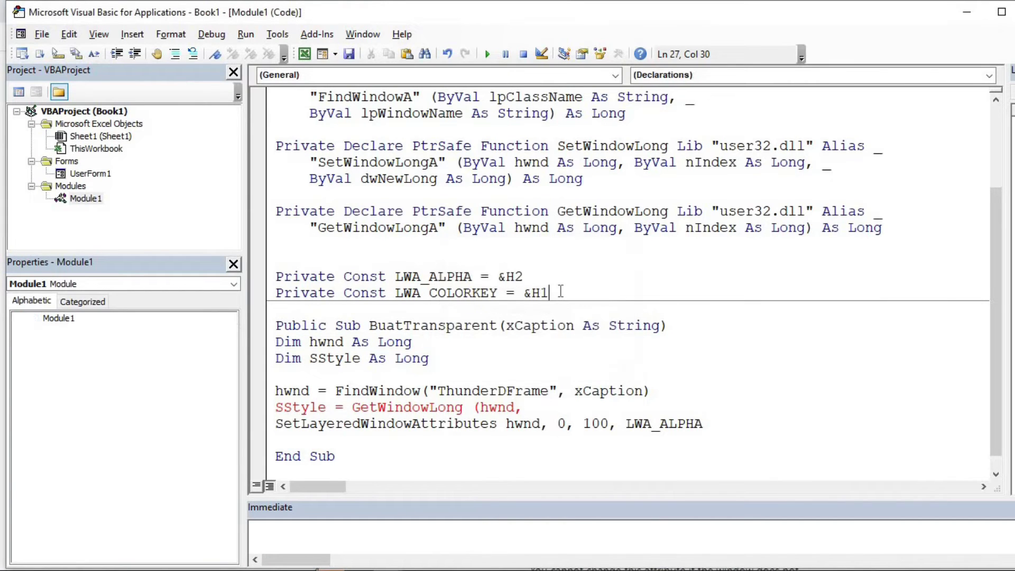
key("Return")
type("private const GWL_EXSTYLE =-20")
key("Return")
Complete the line as SStyle = GetWindowLong(hwnd, GWL_EXSTYLE)
left_click(553, 425)
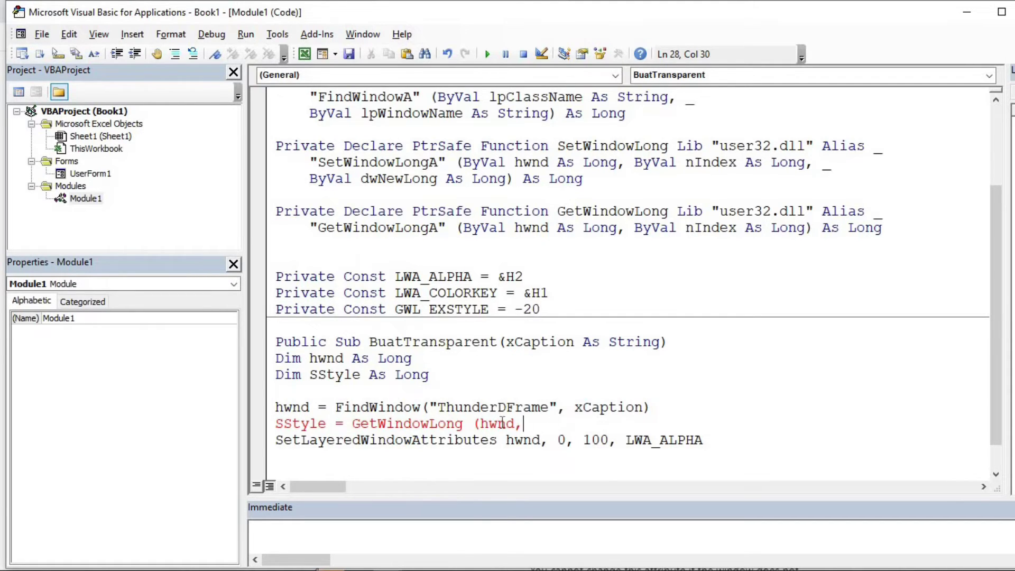
key("BackSpace")
type(",")
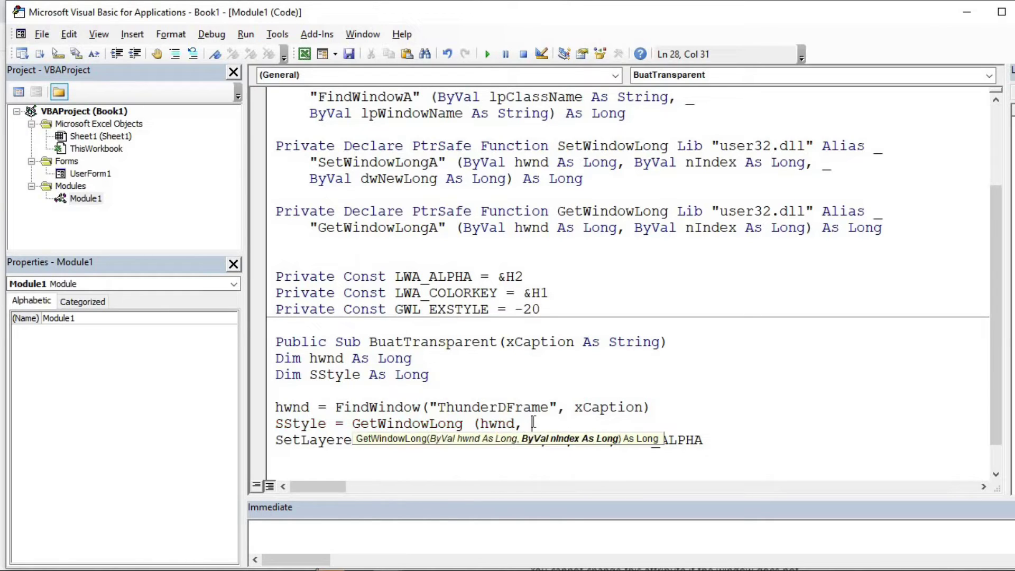
type("gwl")
key("ctrl+space")
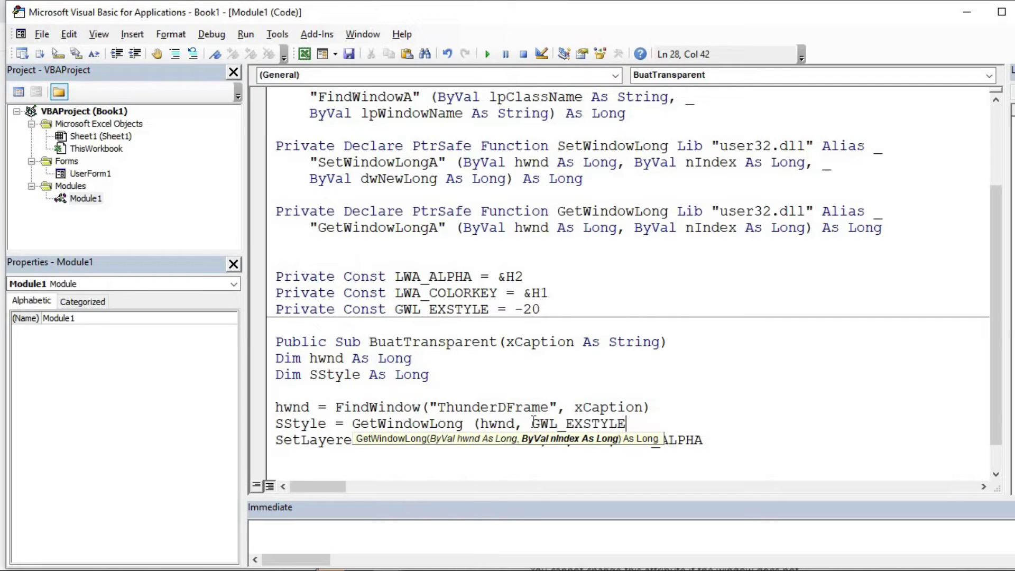
type(")")
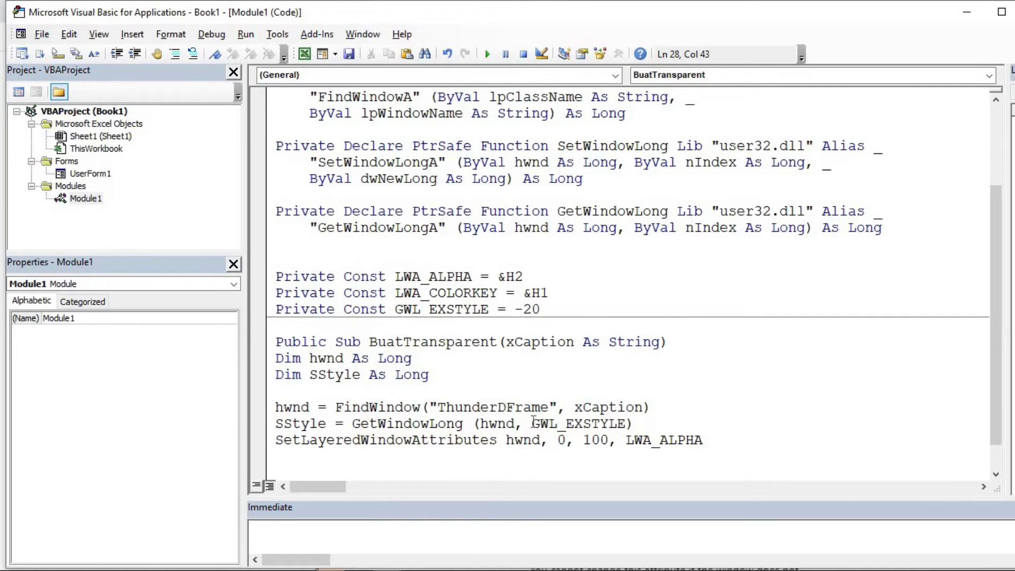
Begin a new line 'SetWindowLong hwnd, GWL_EXSTYLE, SStyle Or'
key("Return")
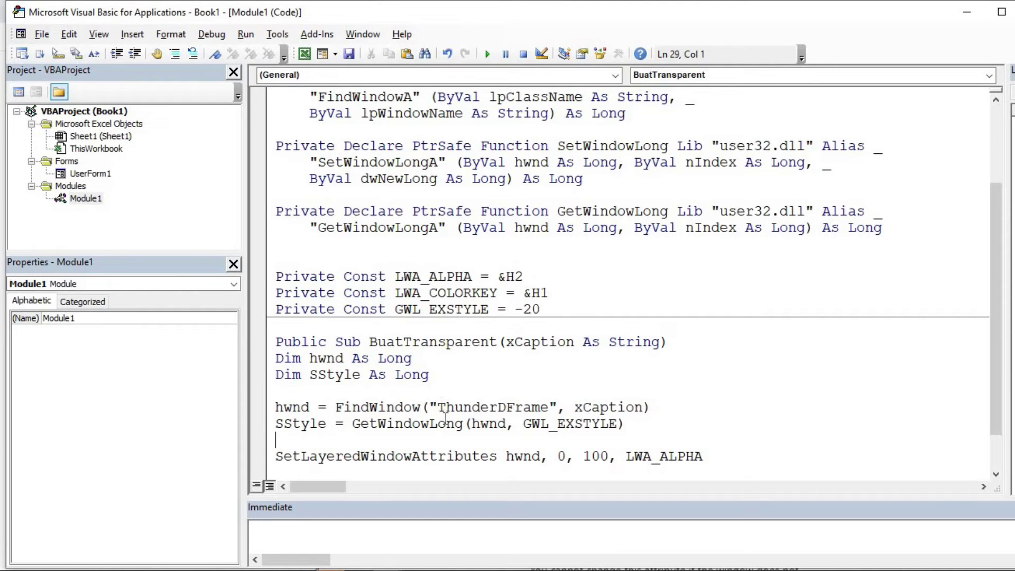
type("set")
key("ctrl+space")
key("Down")
key("Down")
key("Tab")
type("hwnd,")
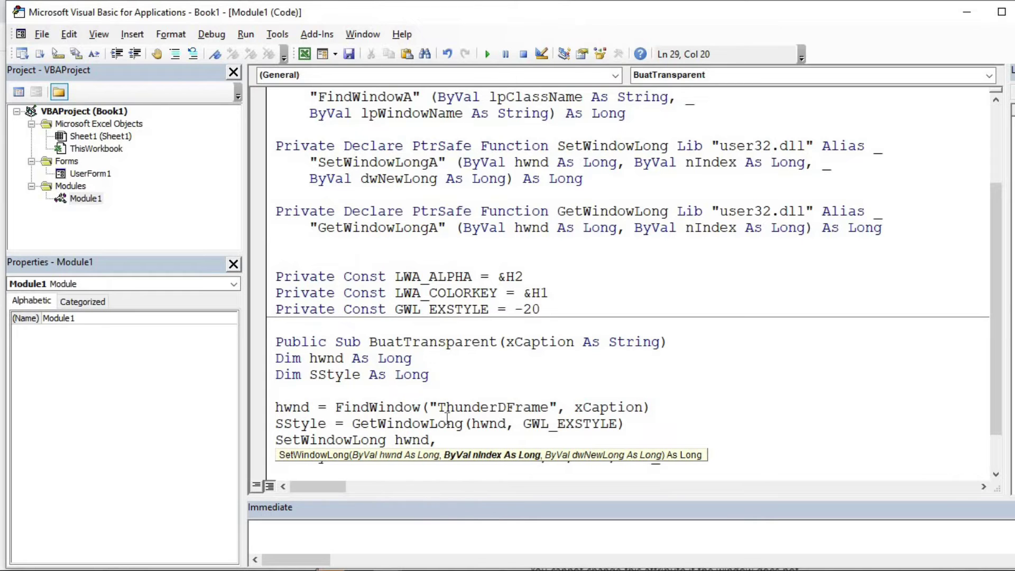
type("h")
key("BackSpace")
type("gwl")
key("ctrl+space")
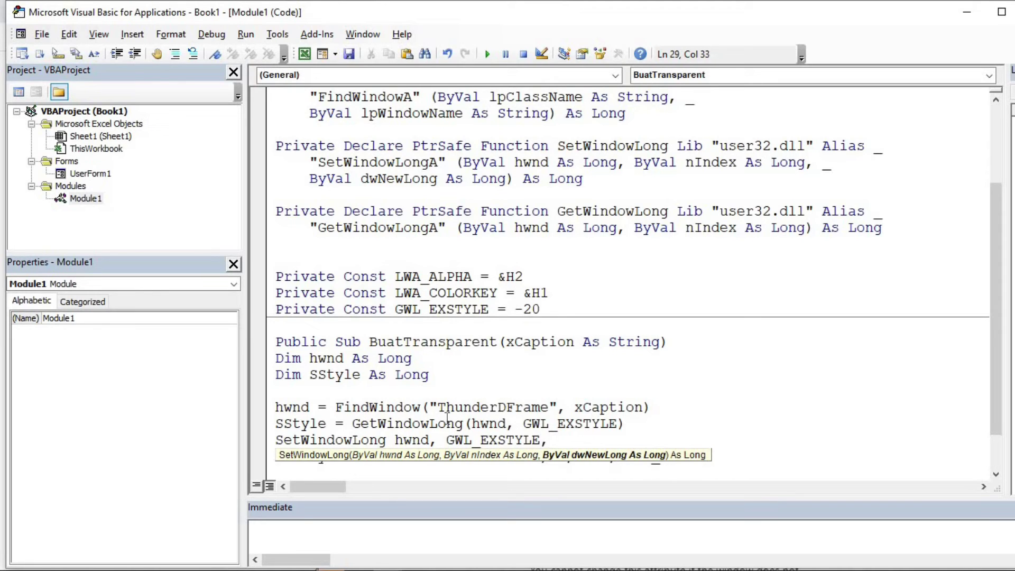
type("sStyle or")
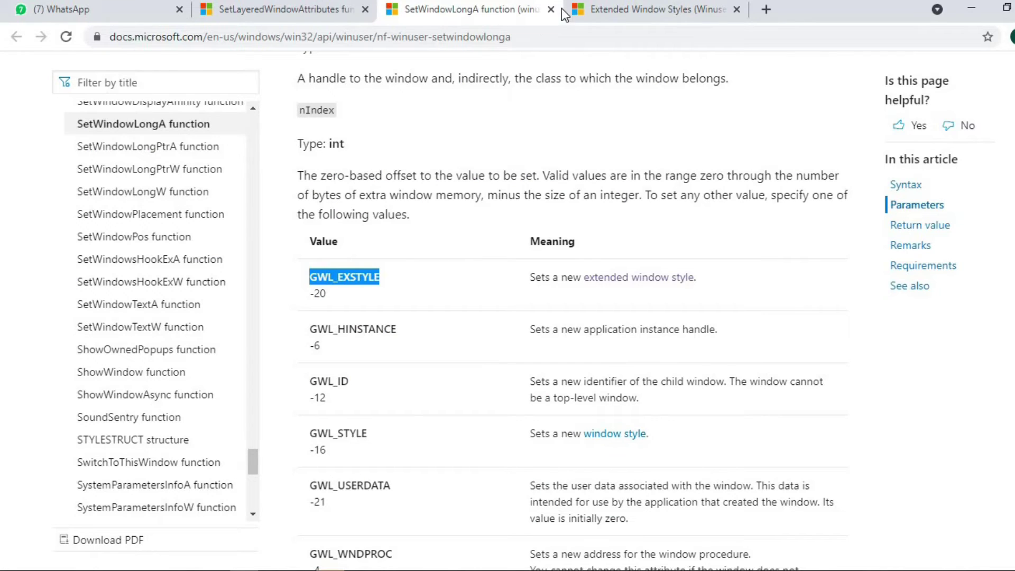
Copy WS_EX_LAYERED from the Extended Window Styles docs and start its Private Const declaration
left_click(635, 9)
left_click_drag(396, 322, 311, 319)
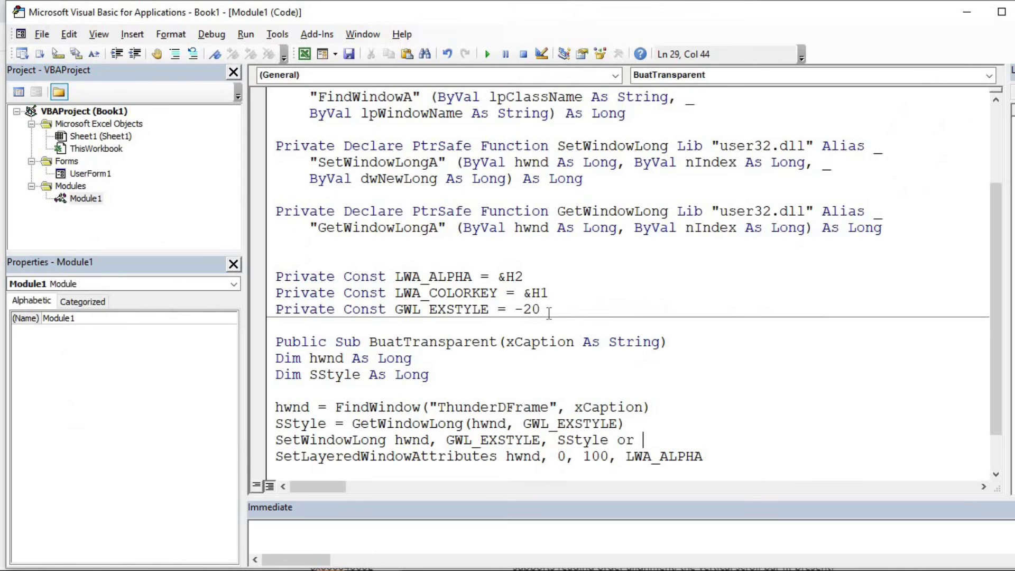
left_click(548, 312)
left_click(528, 349)
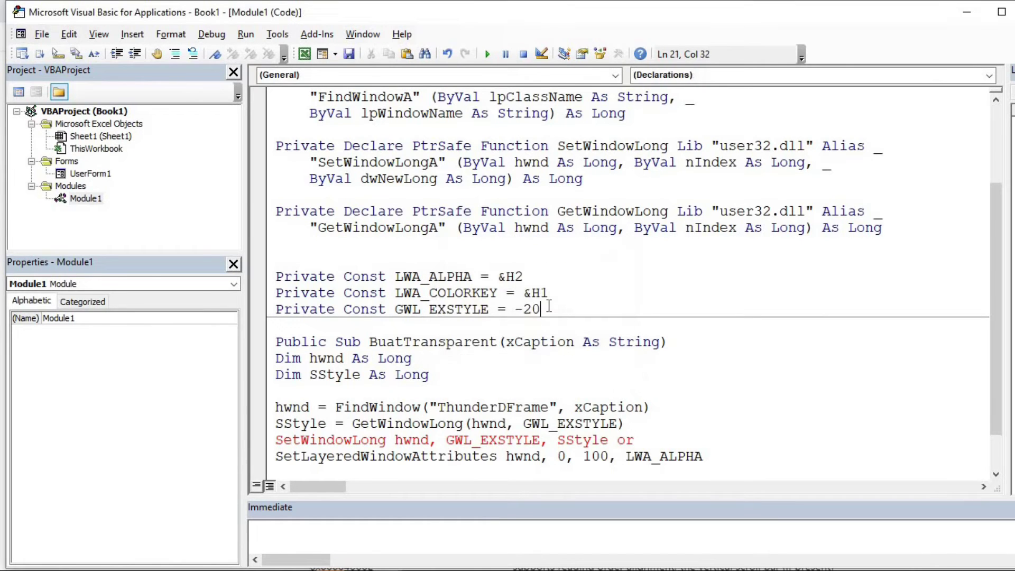
key("Return")
type("private const WS_EX_LAYERED")
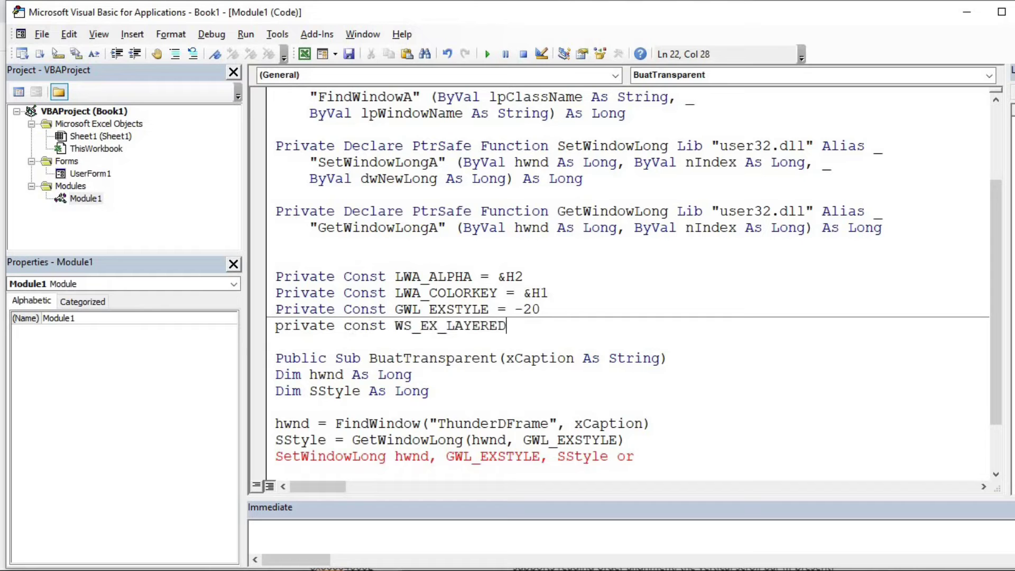
type("=")
Set the WS_EX_LAYERED constant to &H80000 using the hex value from the docs
key("alt+Tab")
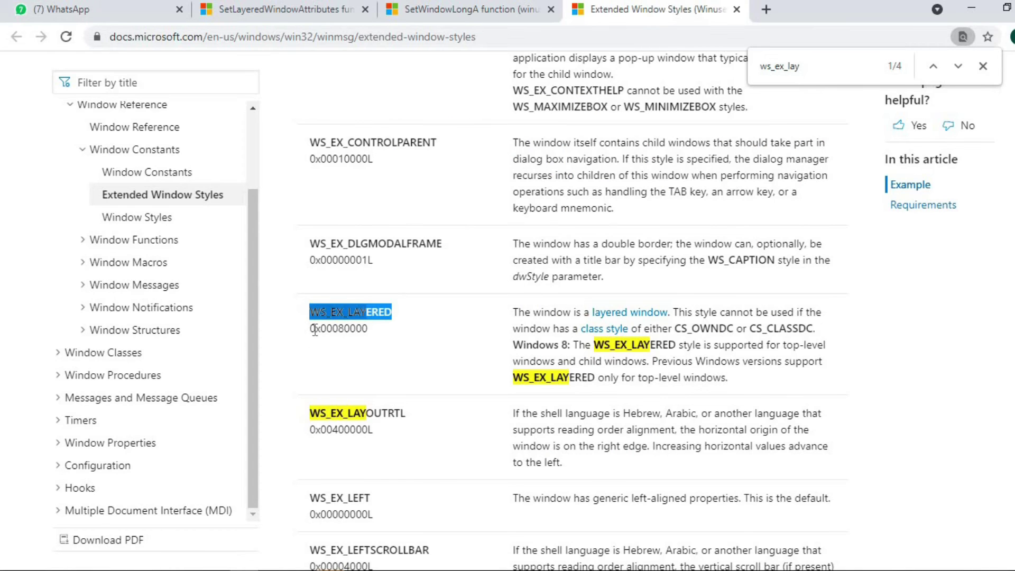
left_click_drag(310, 329, 376, 329)
key("ctrl+c")
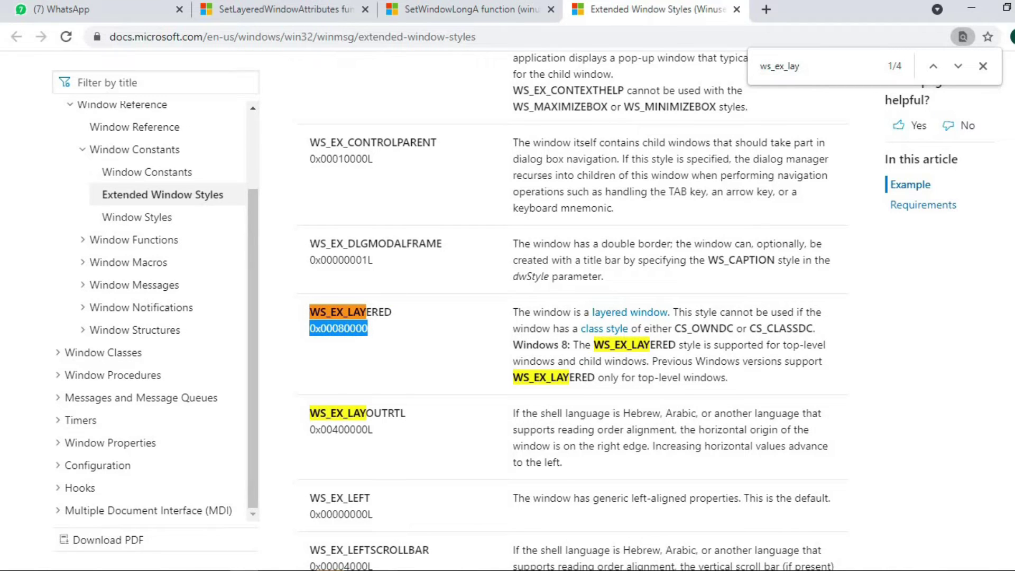
left_click(460, 503)
type("&H")
key("ctrl+v")
left_click(566, 326)
key("BackSpace")
key("BackSpace")
key("Down")
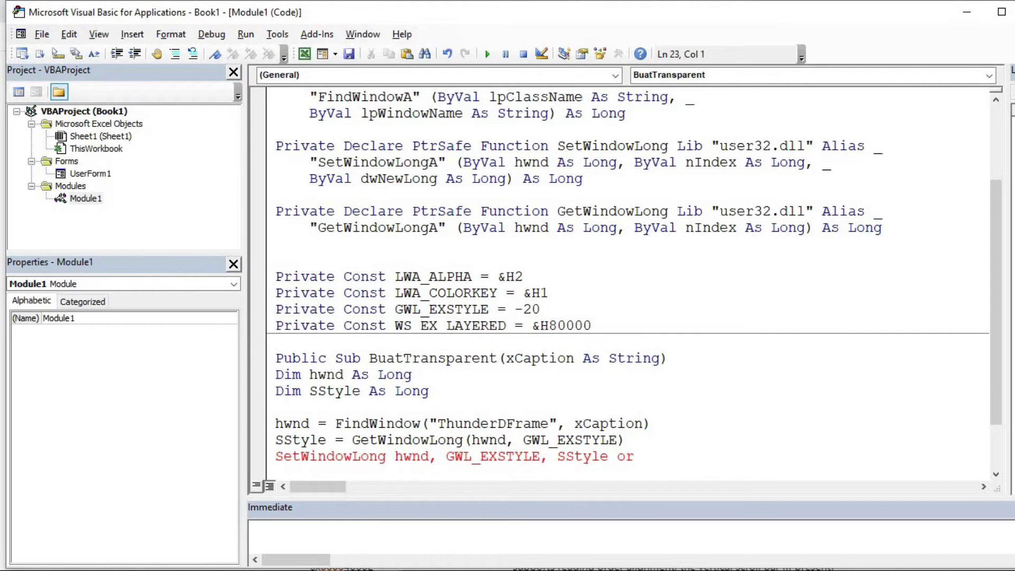
Finish the SetWindowLong line with 'Or WS_EX_LAYERED'
left_click(644, 458)
scroll(704, 411, "down", 1)
type("ws")
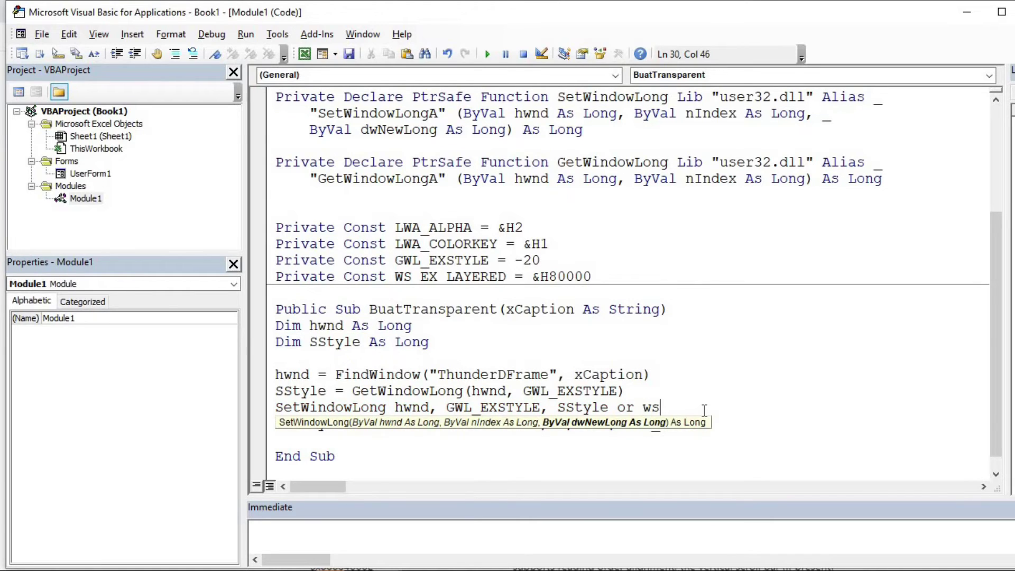
type("_ex")
key("ctrl+space")
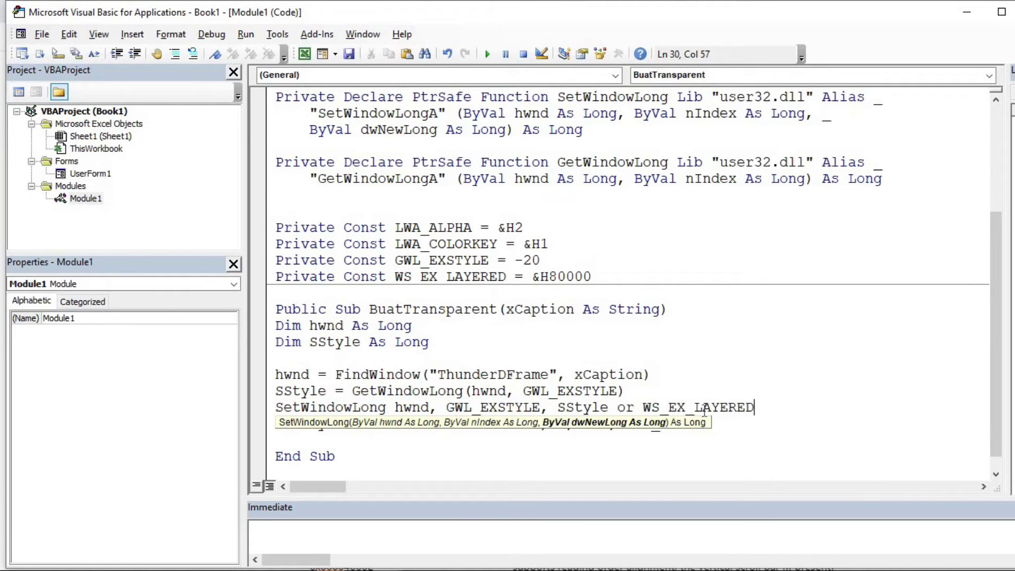
left_click(684, 453)
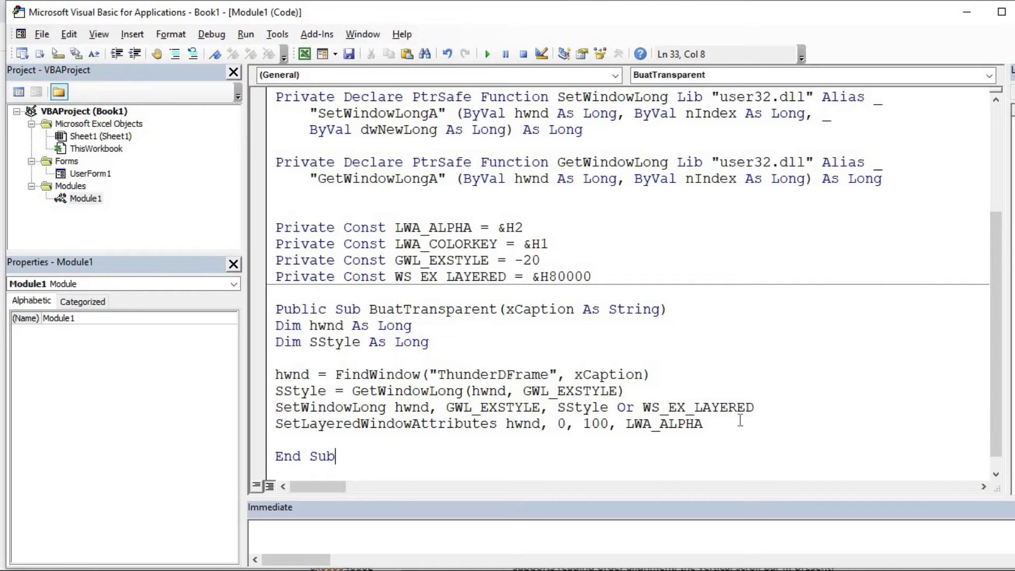
Run UserForm1 to test its current transparency, then close it
right_click(80, 173)
left_click(114, 200)
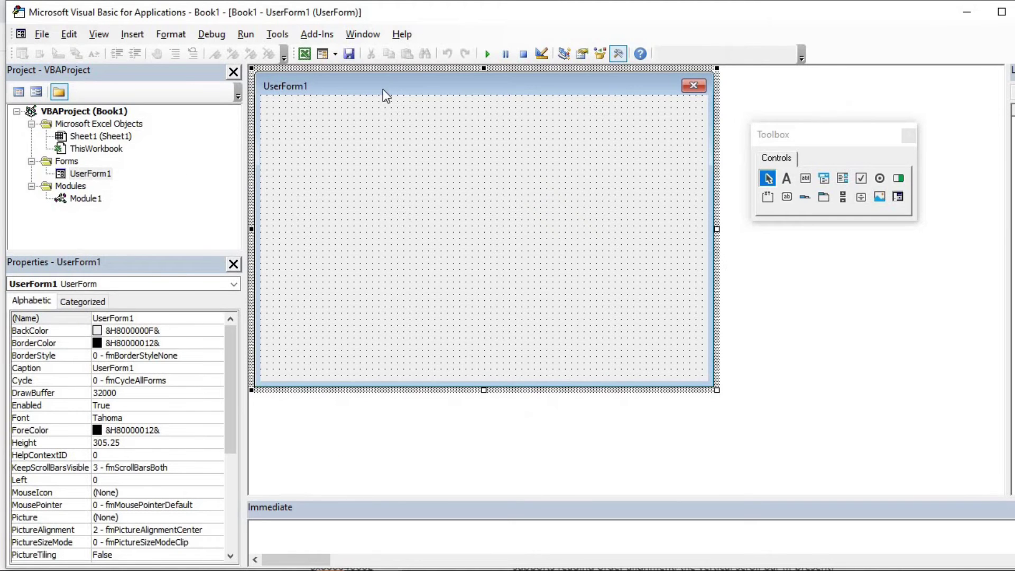
left_click(484, 54)
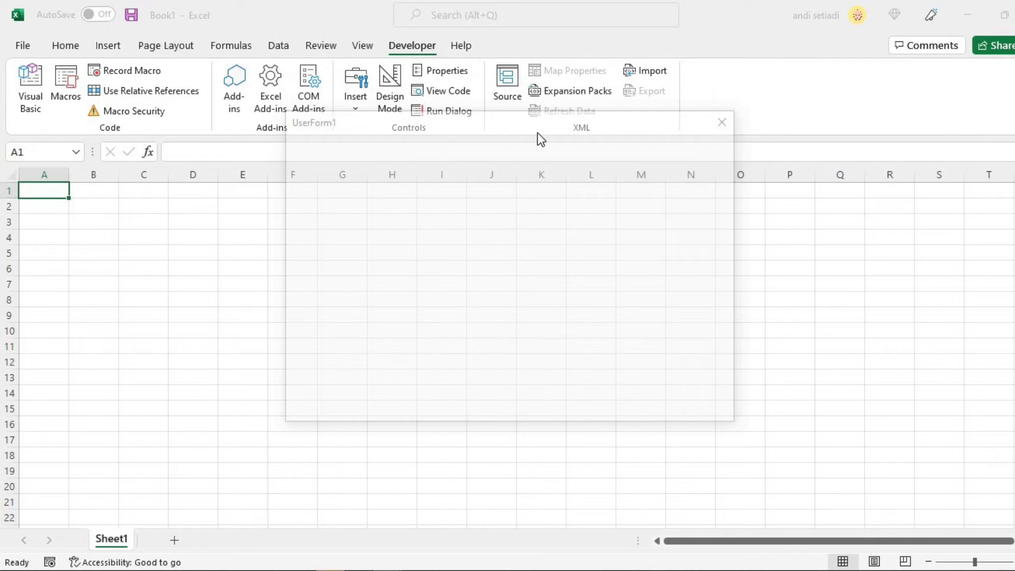
left_click(721, 122)
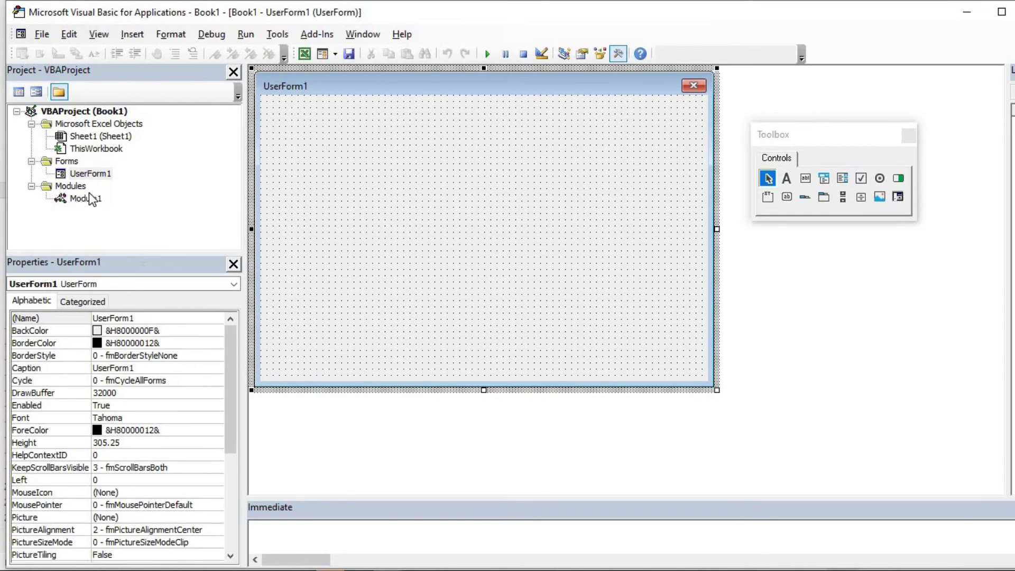
Change the SetLayeredWindowAttributes alpha value from 100 to 70 in Module1
right_click(90, 199)
left_click(114, 205)
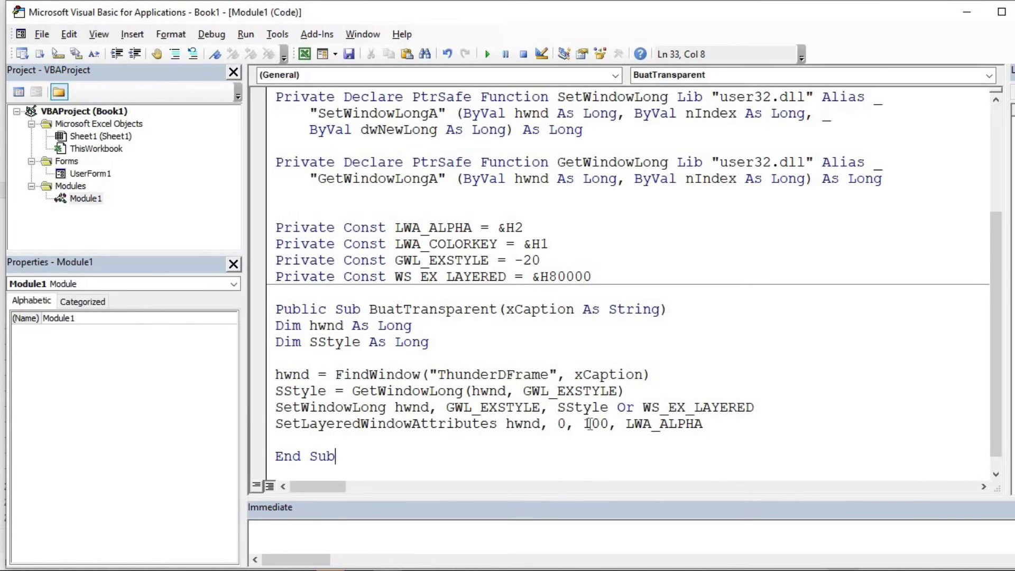
left_click_drag(583, 424, 601, 425)
type("70")
key("BackSpace")
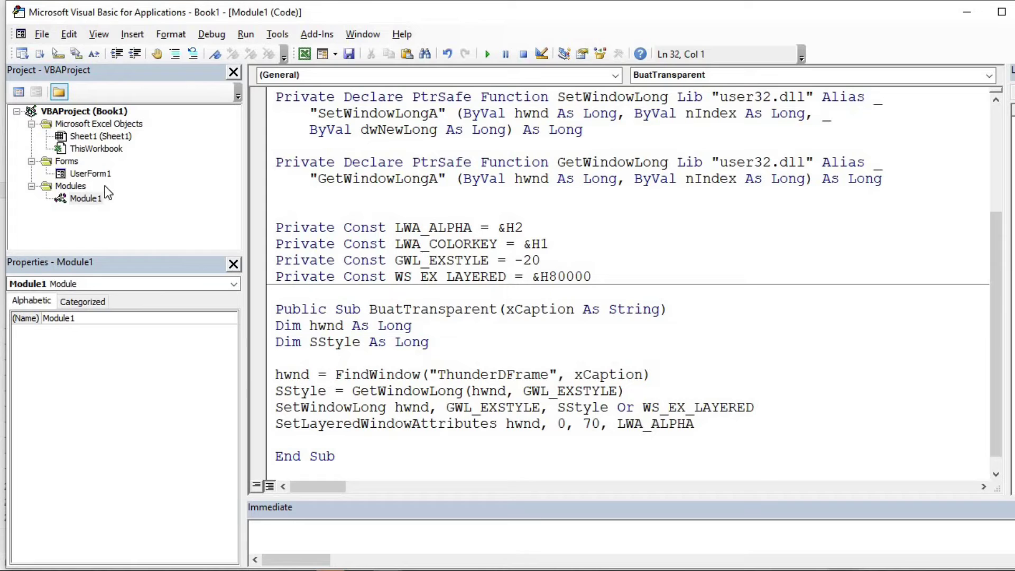
Run UserForm1 again with F5, drag the fainter form over the ribbon, and close it
right_click(93, 174)
key("Return")
key("F5")
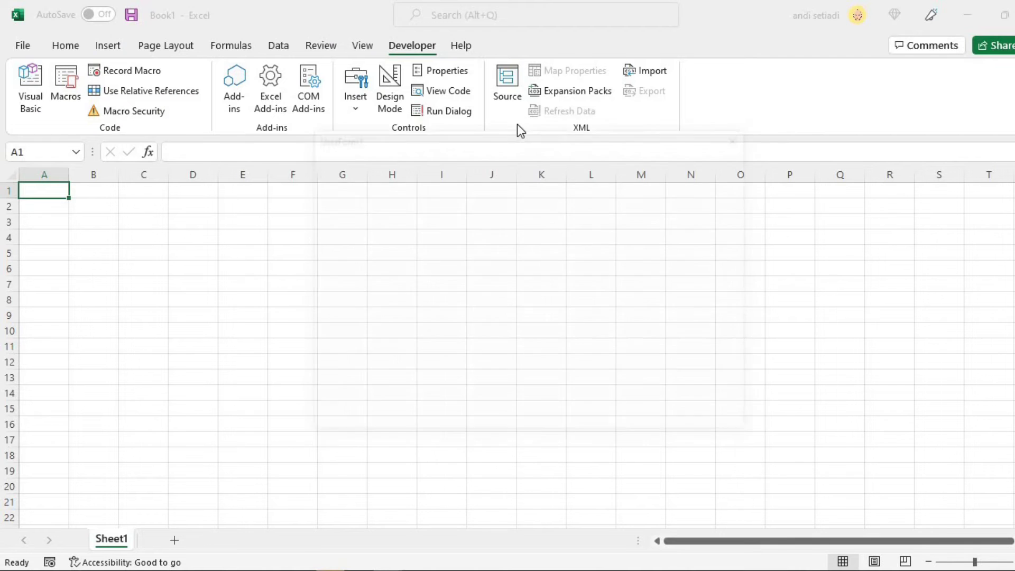
left_click_drag(512, 132, 462, 150)
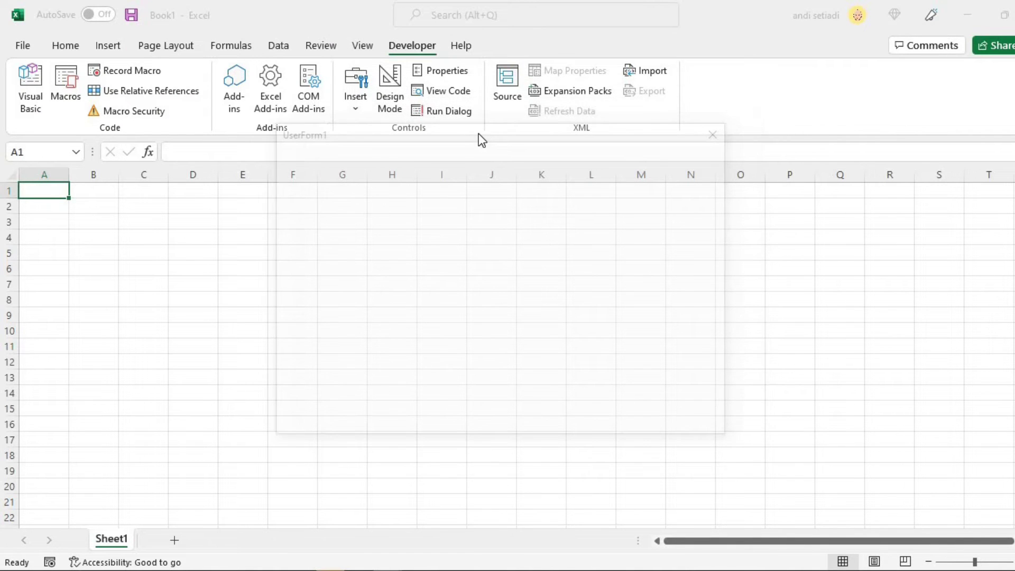
left_click_drag(446, 68, 464, 29)
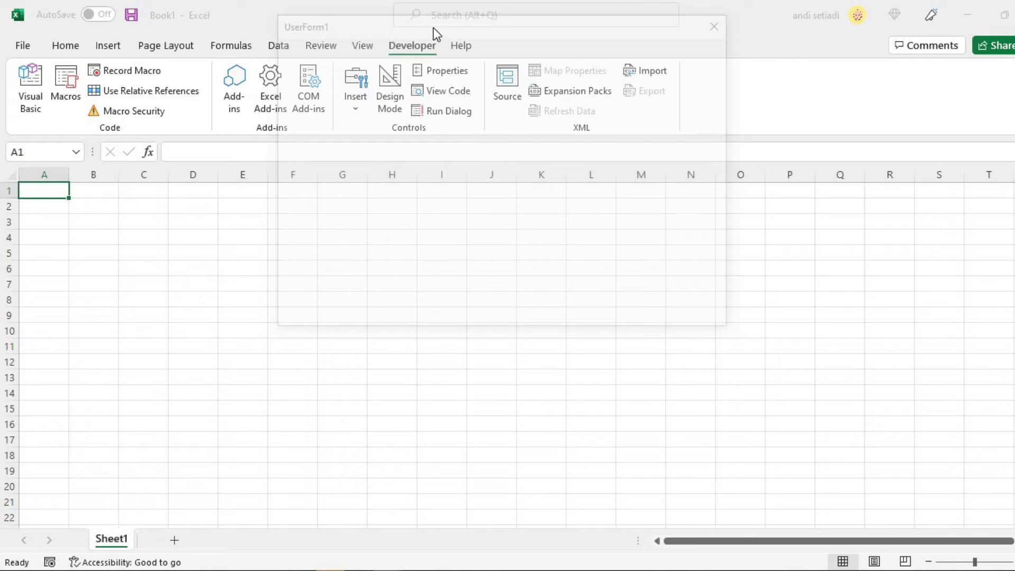
left_click(713, 84)
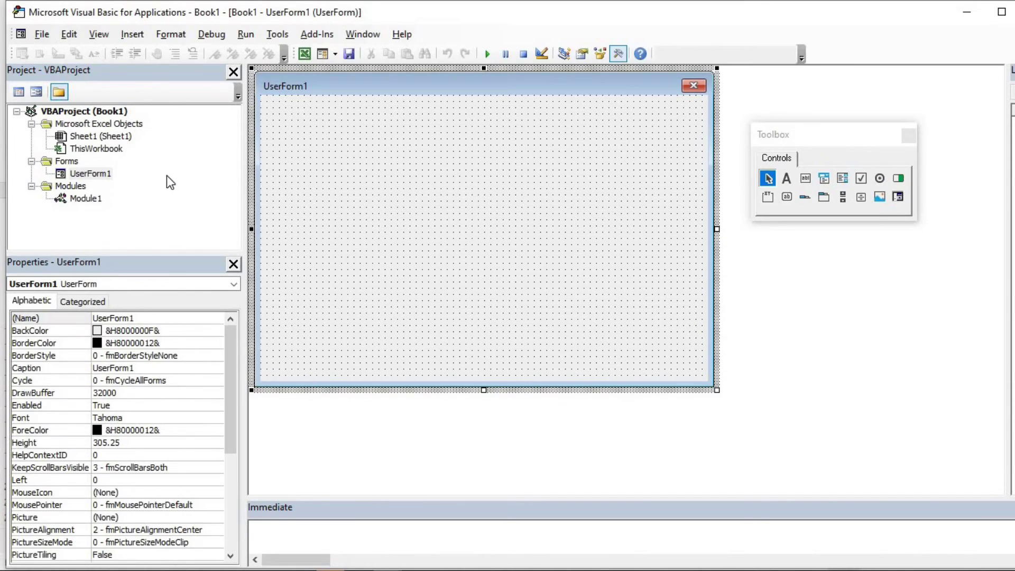
Check that UserForm_Initialize calls BuatTransparent, then change the alpha value from 70 to 255 in Module1
right_click(109, 175)
left_click(135, 182)
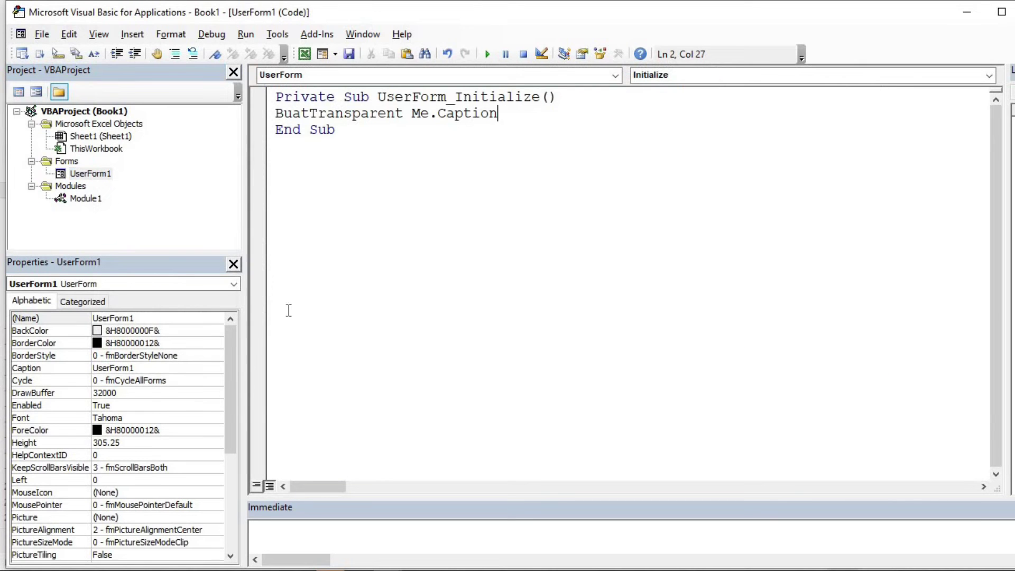
right_click(94, 198)
left_click(141, 207)
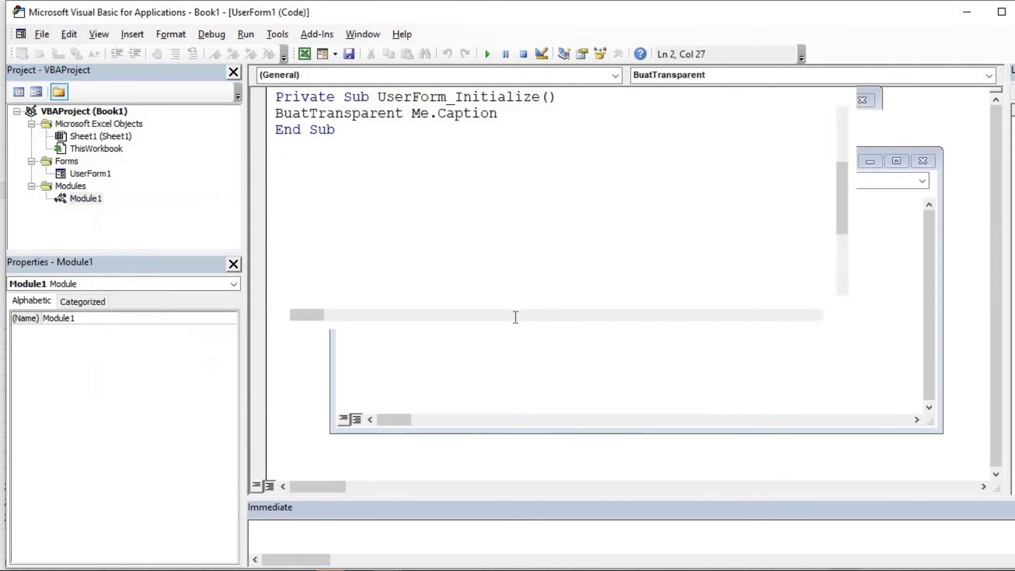
left_click_drag(582, 423, 600, 424)
type("255")
Run UserForm1 to confirm it is fully opaque, close it, and return to Module1
right_click(124, 174)
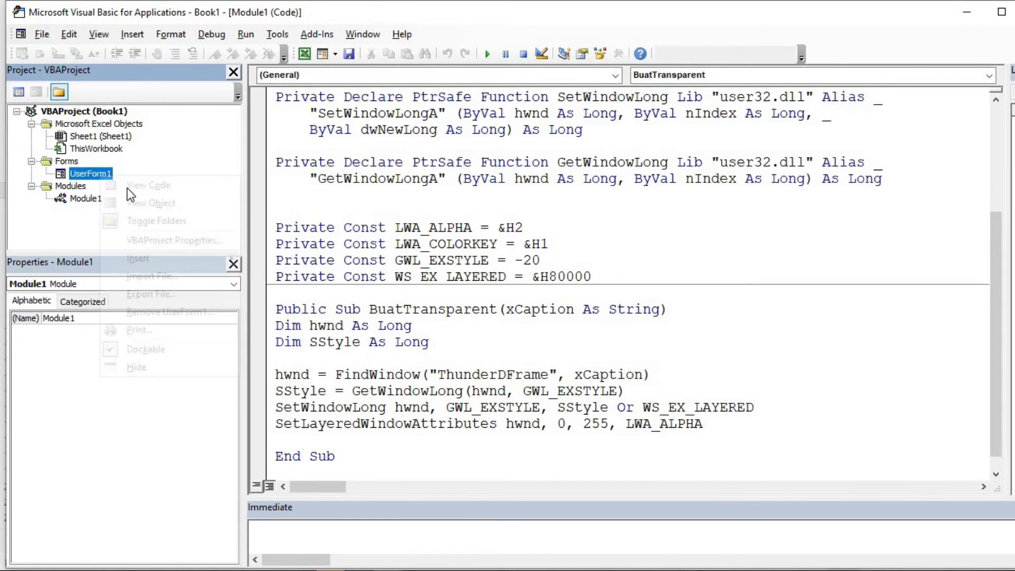
left_click(153, 199)
left_click(491, 56)
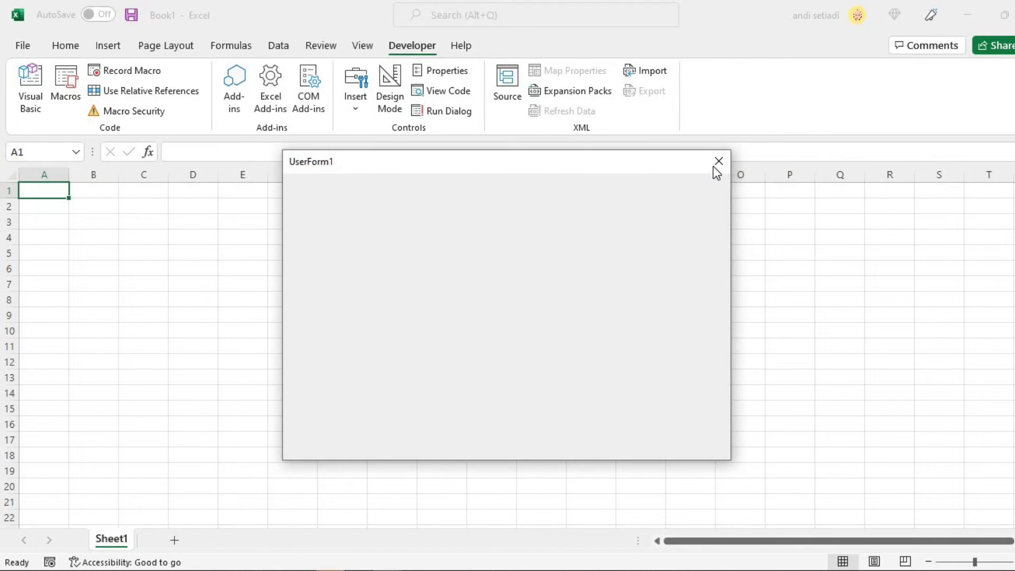
left_click(713, 164)
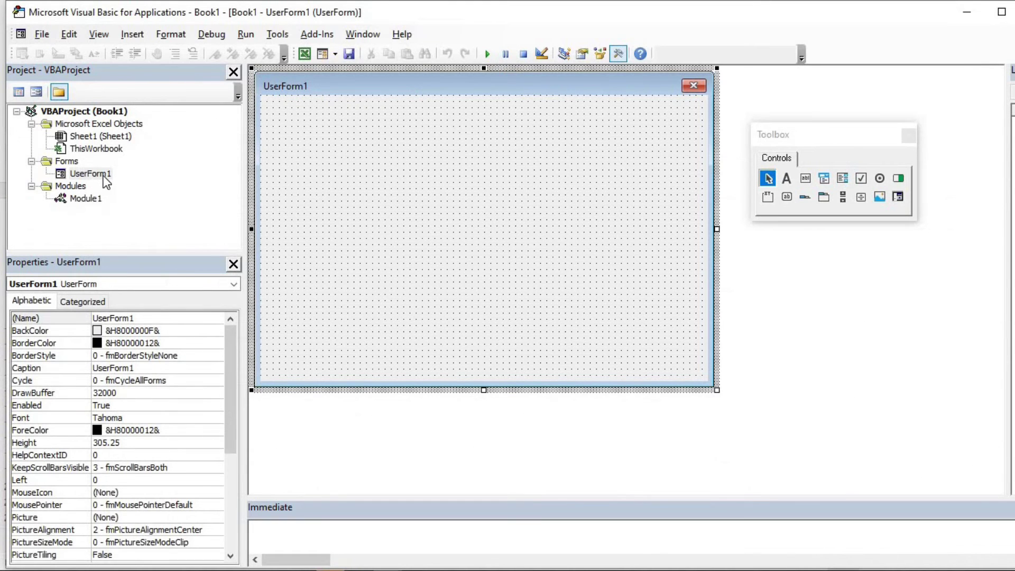
right_click(96, 200)
left_click(139, 208)
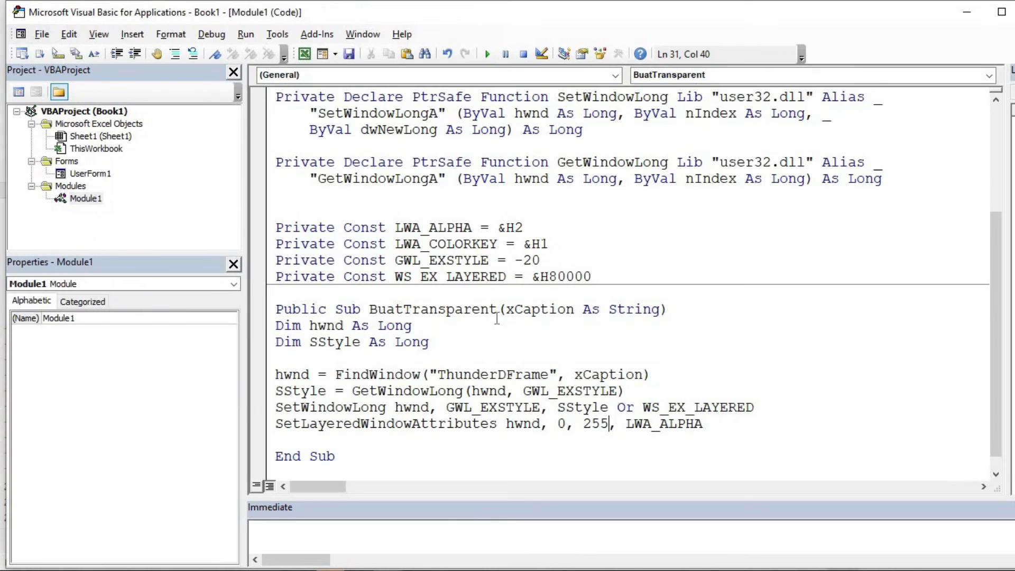
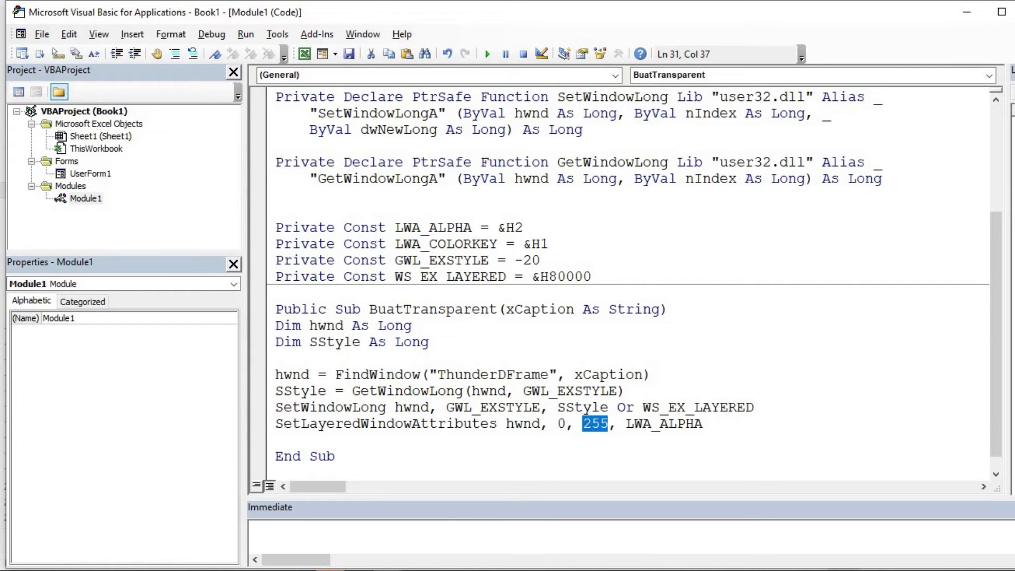
Change the alpha value from 255 to 50 and preview the translucent UserForm1
type("50")
right_click(98, 174)
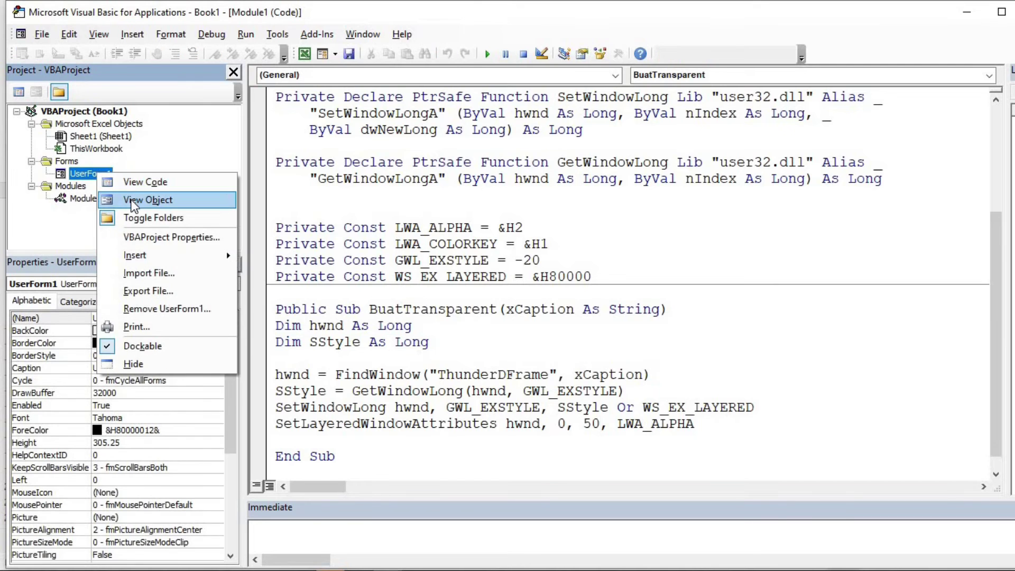
left_click(143, 200)
left_click(487, 53)
mouse_move(489, 138)
left_mouse_down()
mouse_move(468, 174)
mouse_move(477, 153)
left_mouse_up()
left_click(712, 155)
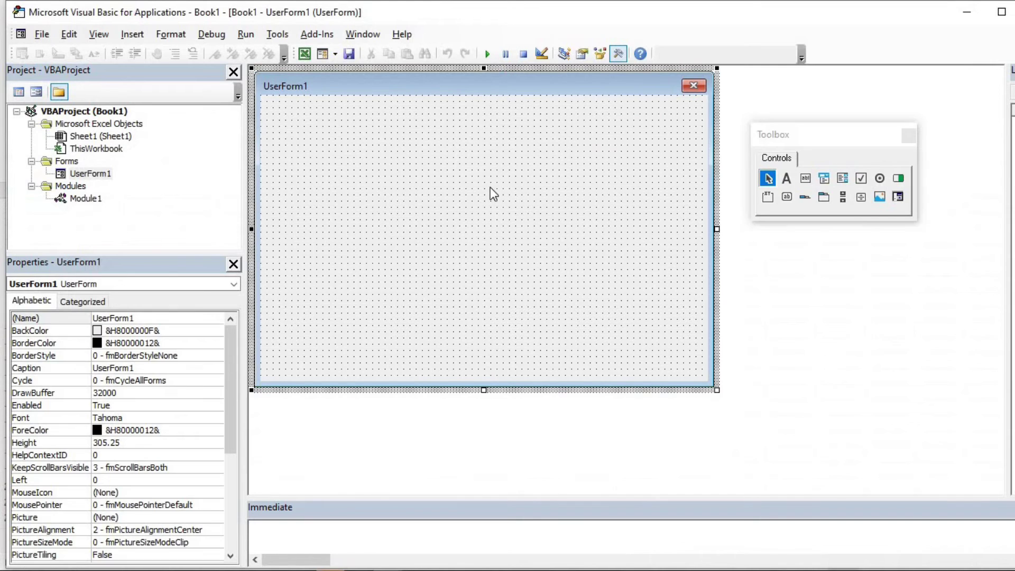
Draw a label on UserForm1 with BackStyle set to Transparent, then return to Module1's code
left_click(786, 179)
left_click_drag(381, 182, 455, 203)
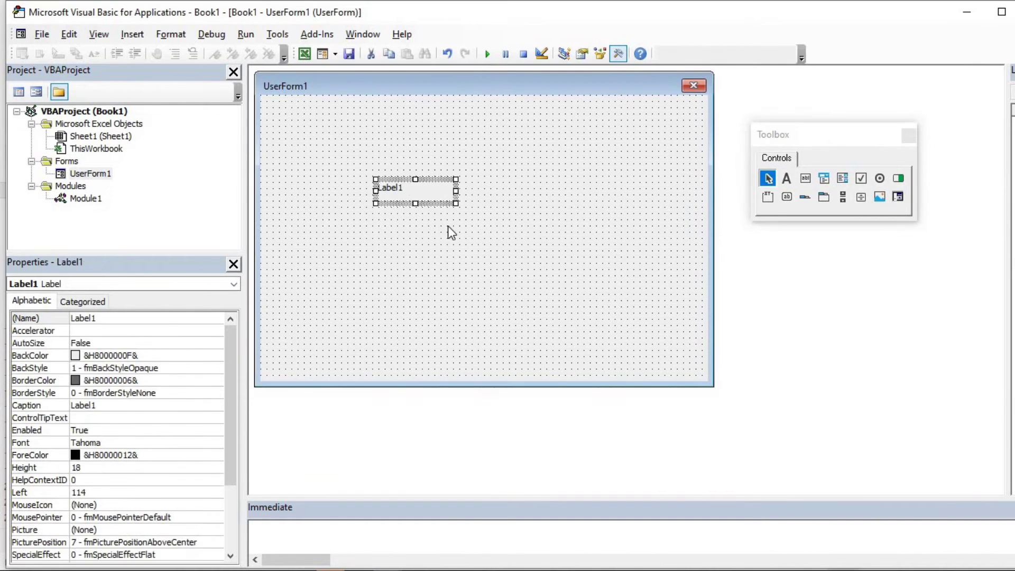
left_click(190, 366)
left_click(214, 369)
left_click(214, 380)
left_click(397, 275)
left_click(416, 194)
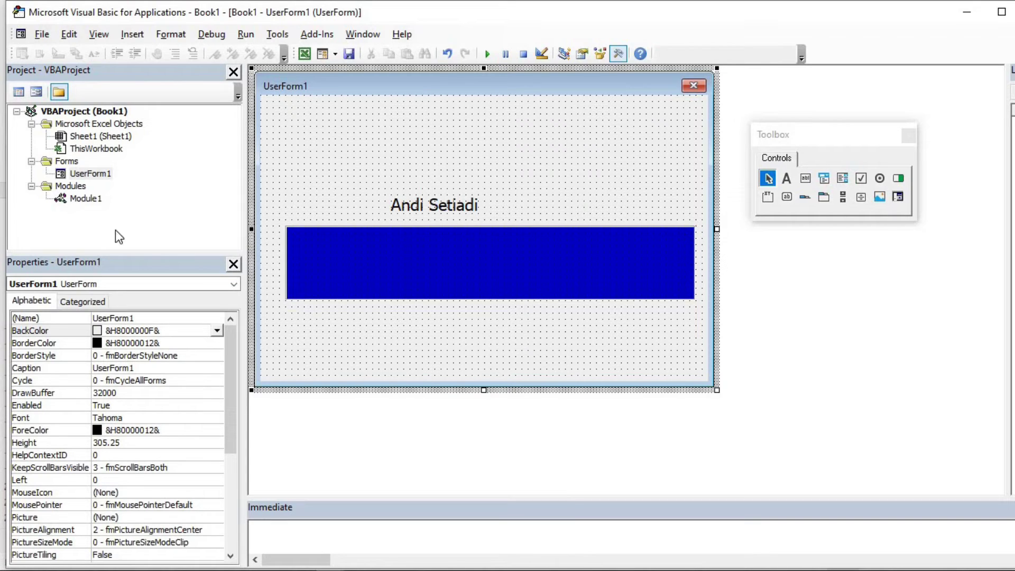
right_click(88, 201)
left_click(106, 209)
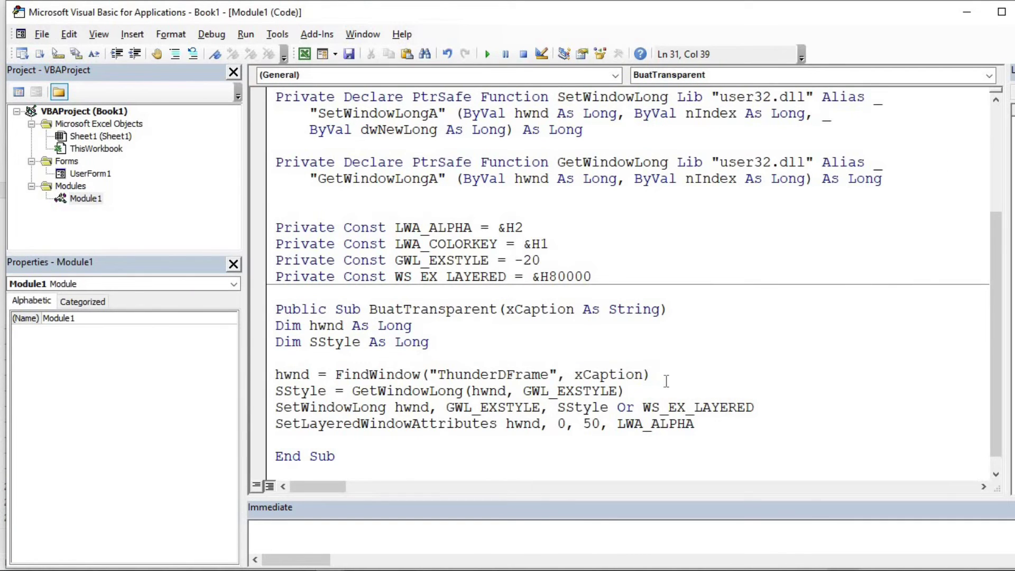
Replace the LWA_ALPHA flag with LWA_COLORKEY in the SetLayeredWindowAttributes call
double_click(652, 423)
type("lw")
key("ctrl+space")
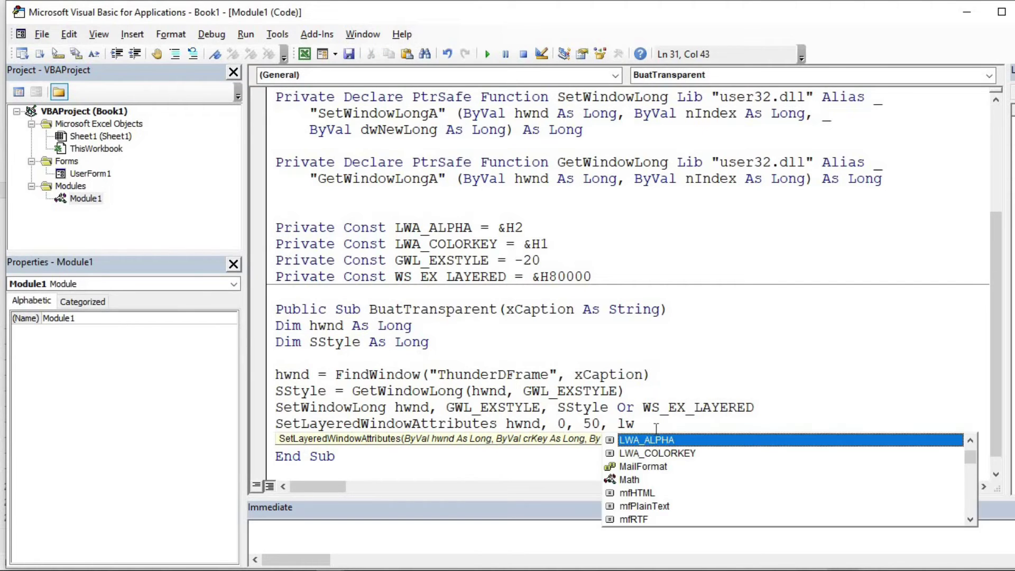
key("Down")
key("Tab")
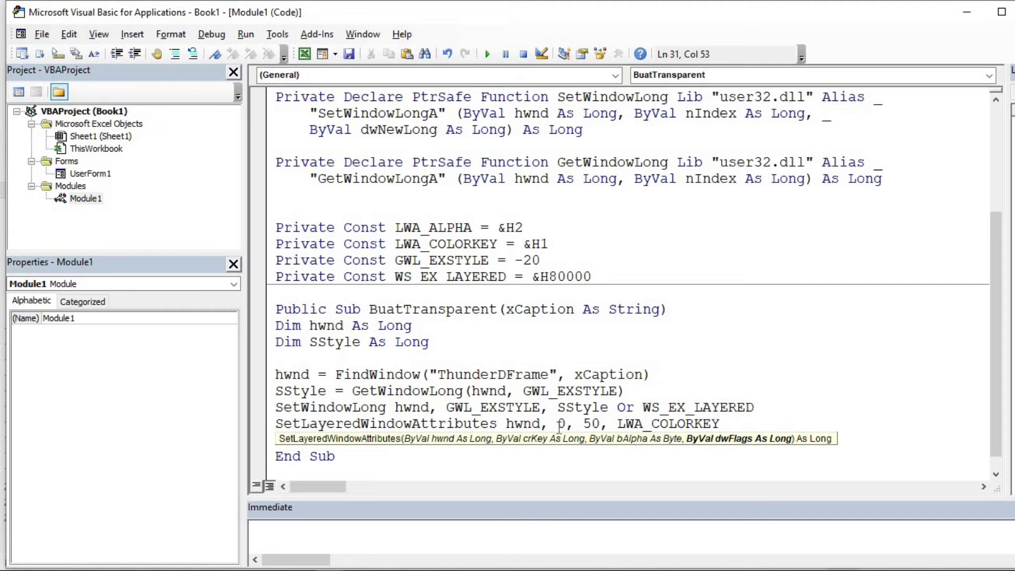
Add a 'Warna As Long' parameter to the BuatTransparent Sub header
right_click(101, 177)
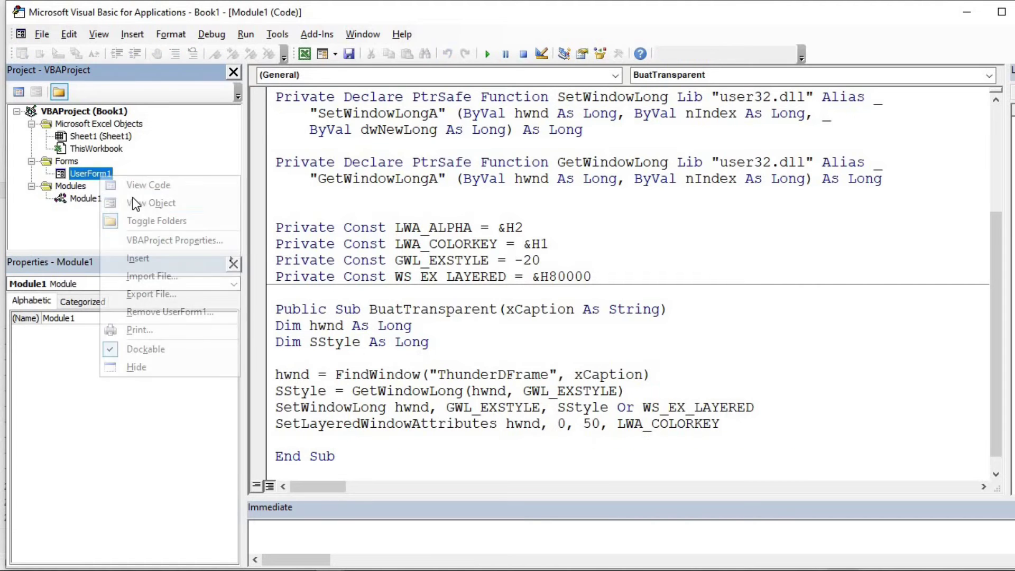
left_click(158, 198)
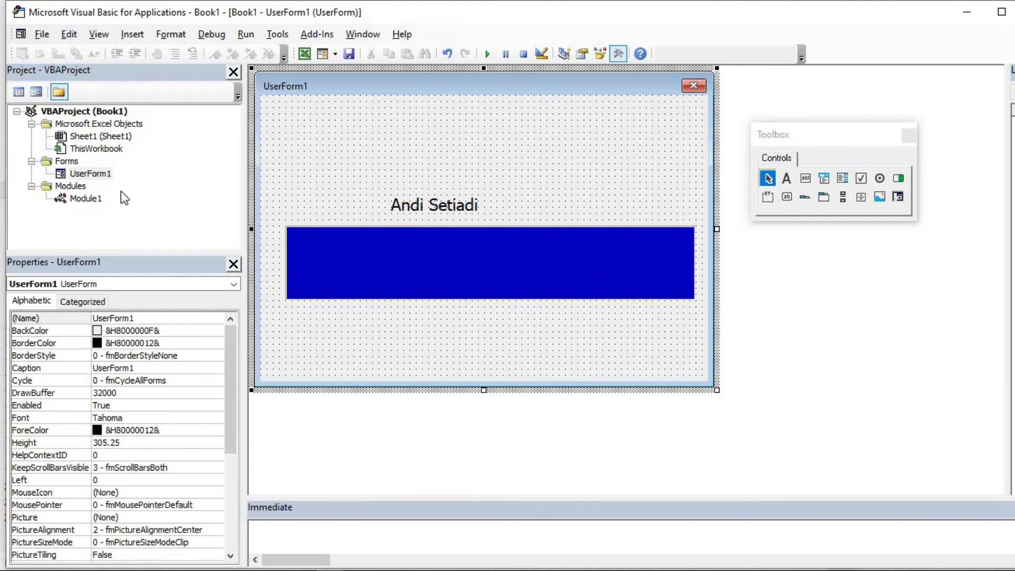
left_click(92, 202)
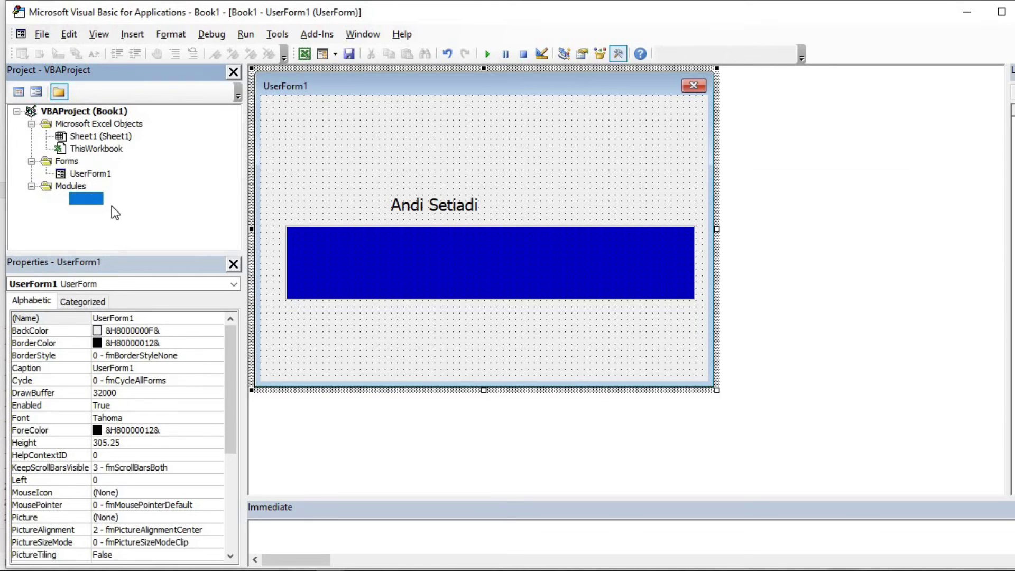
right_click(93, 201)
left_click(133, 211)
left_click(659, 309)
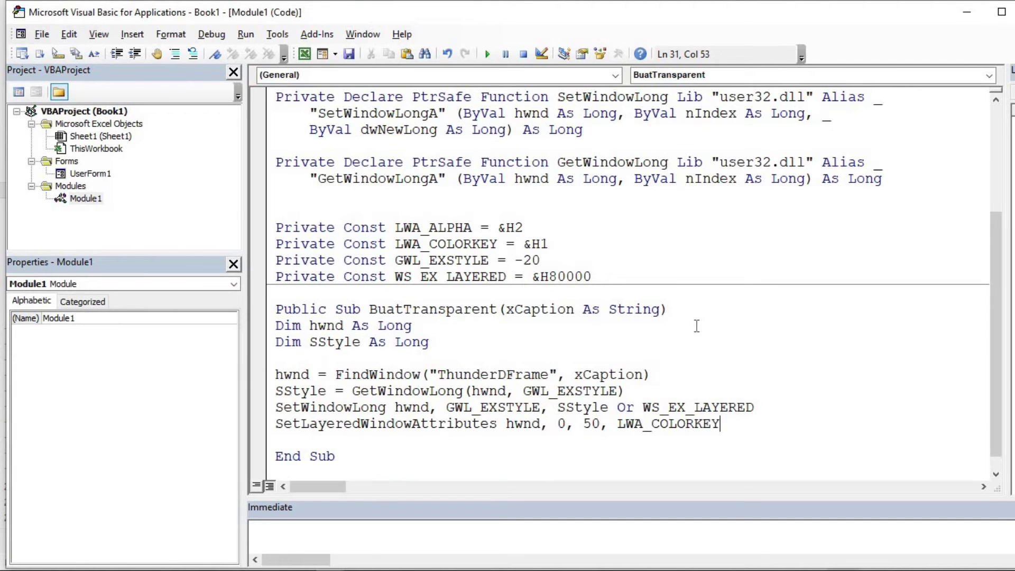
type(", ")
type("Warna a")
type("s long")
left_click(619, 342)
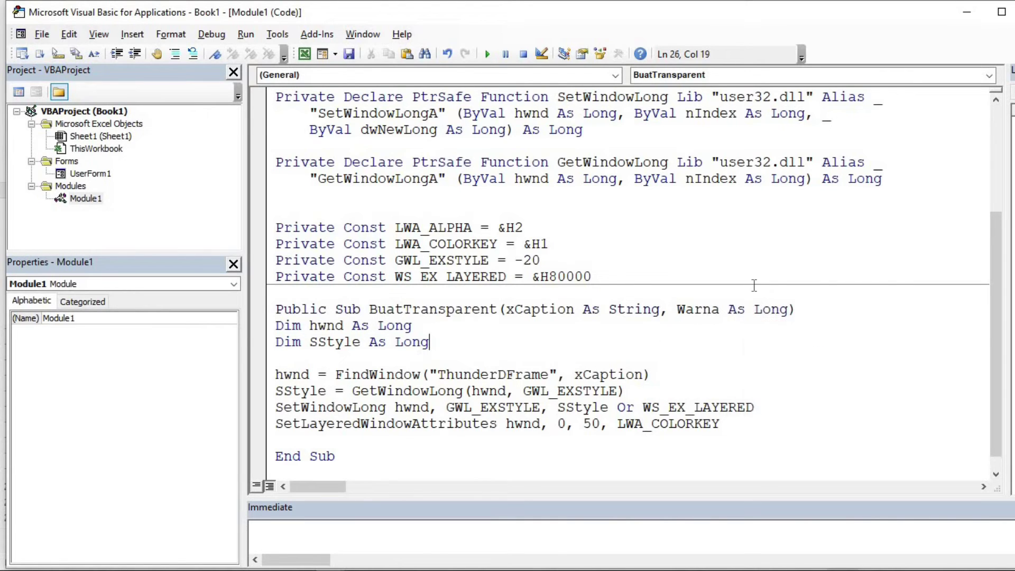
Pass Warna instead of 0 as the colour-key argument of SetLayeredWindowAttributes
left_click(565, 423)
key("BackSpace")
type("warna")
left_click(556, 397)
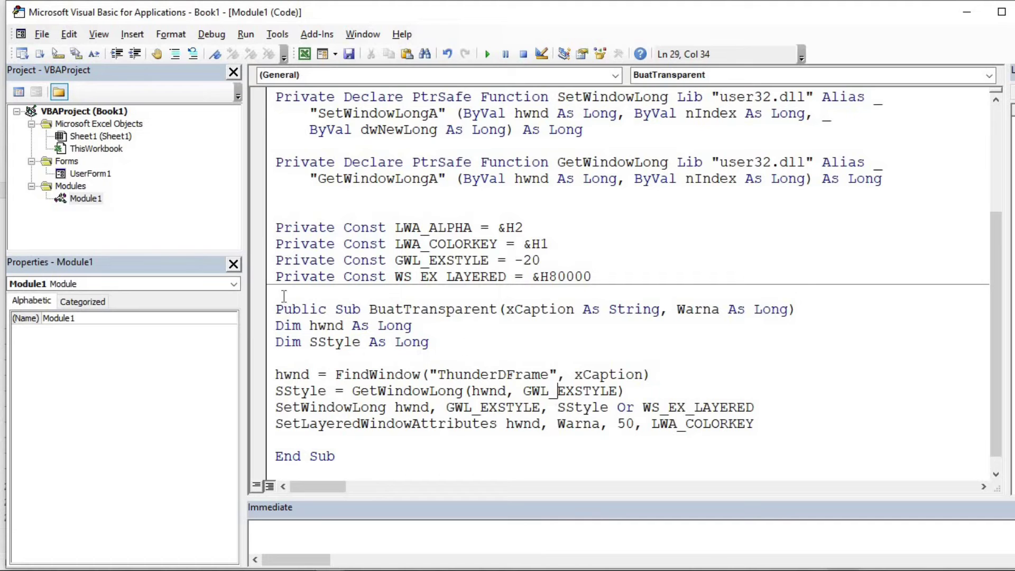
right_click(90, 173)
Append ', Frame1.BackColor' to the BuatTransparent call in UserForm_Initialize and run the form
left_click(113, 180)
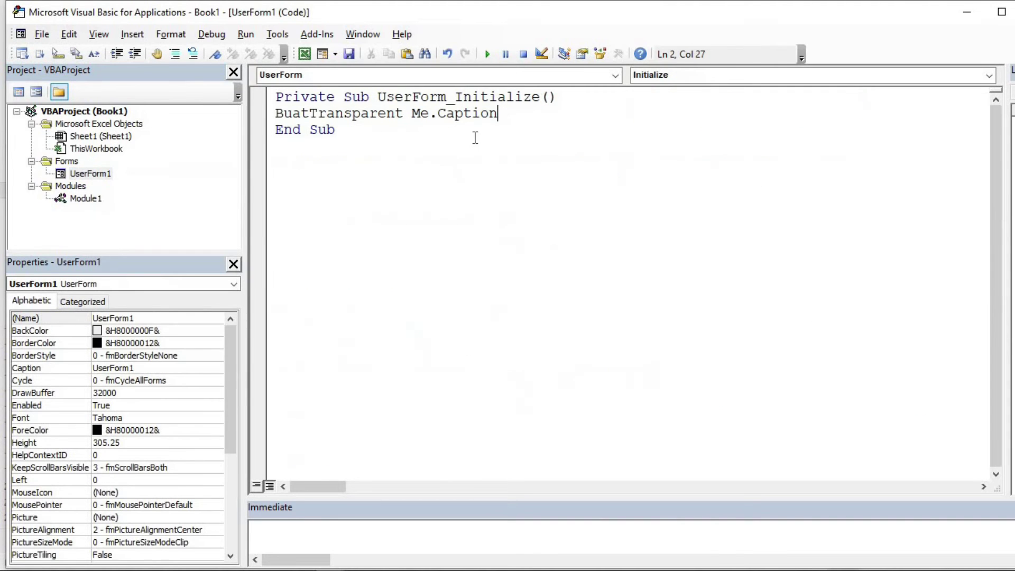
type(", Fr")
key("ctrl+space")
key("Tab")
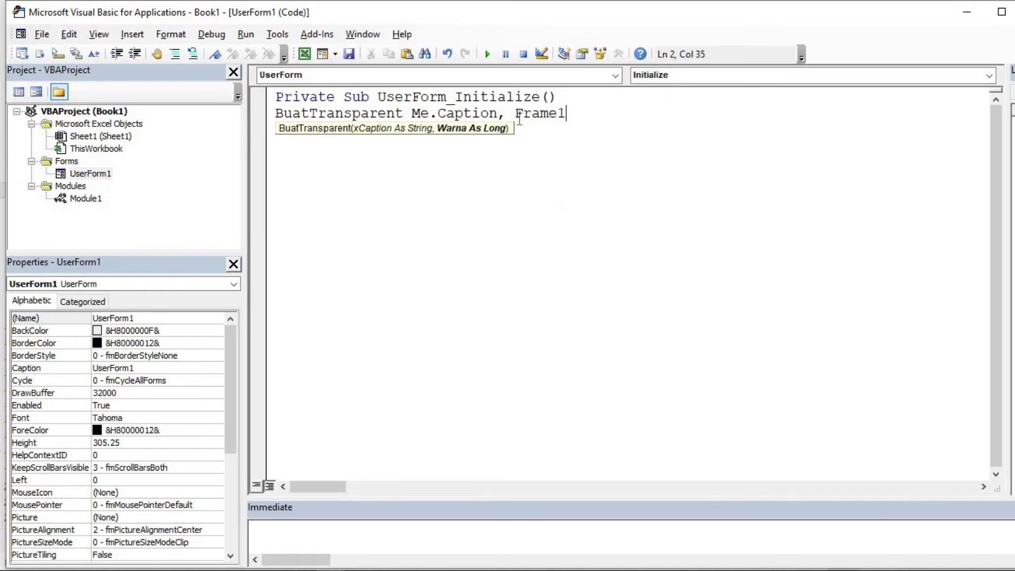
type(".b")
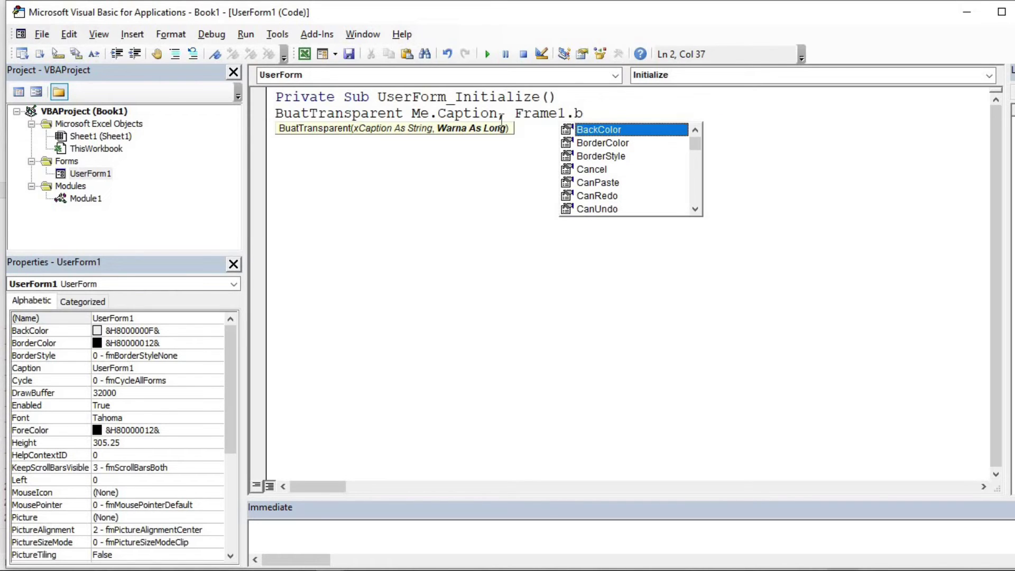
key("Tab")
key("Down")
left_click(670, 109)
left_click(487, 53)
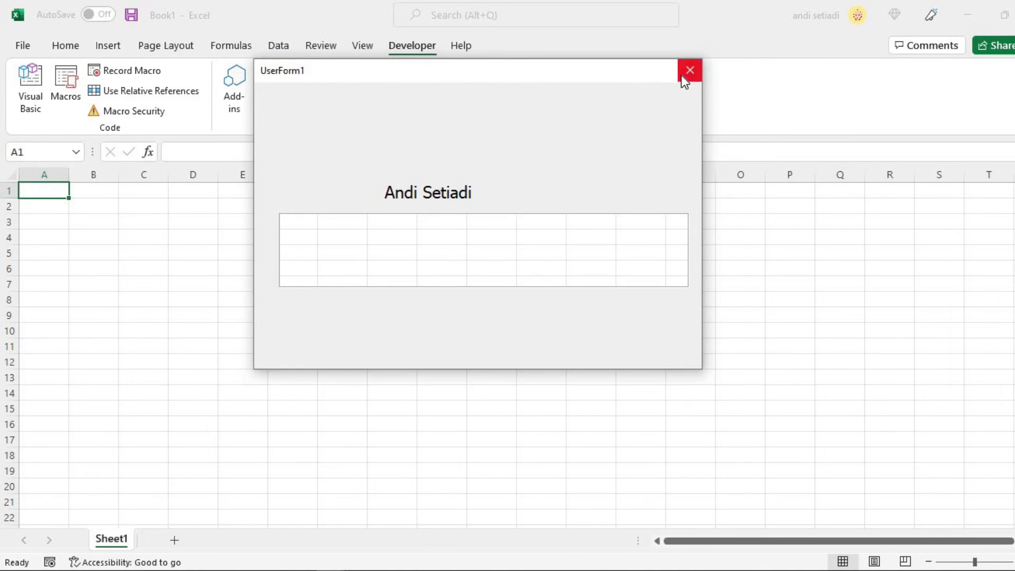
Close the running form and change Module1's alpha value from 50 to 200
left_click(682, 74)
double_click(85, 199)
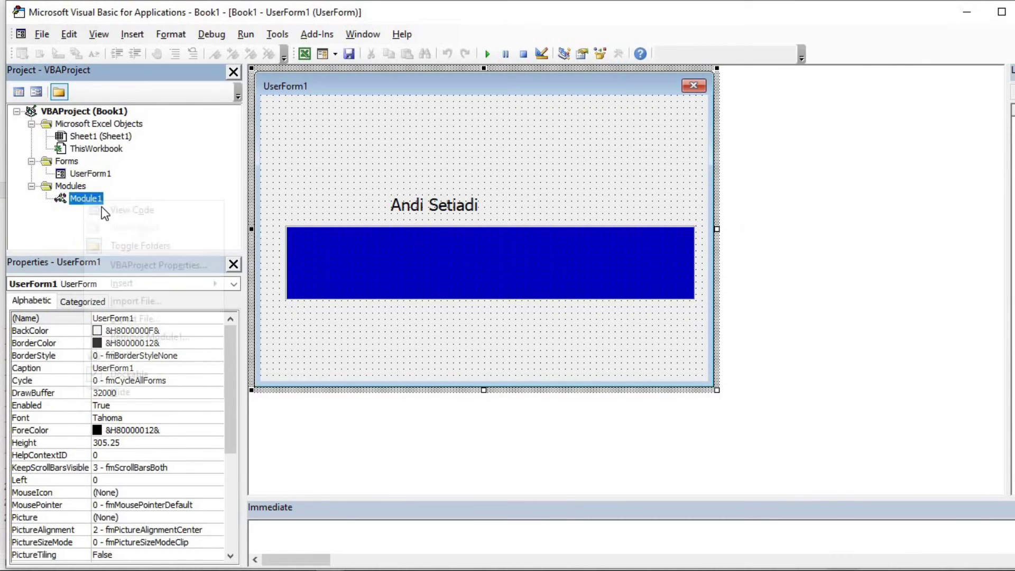
left_click_drag(617, 424, 636, 425)
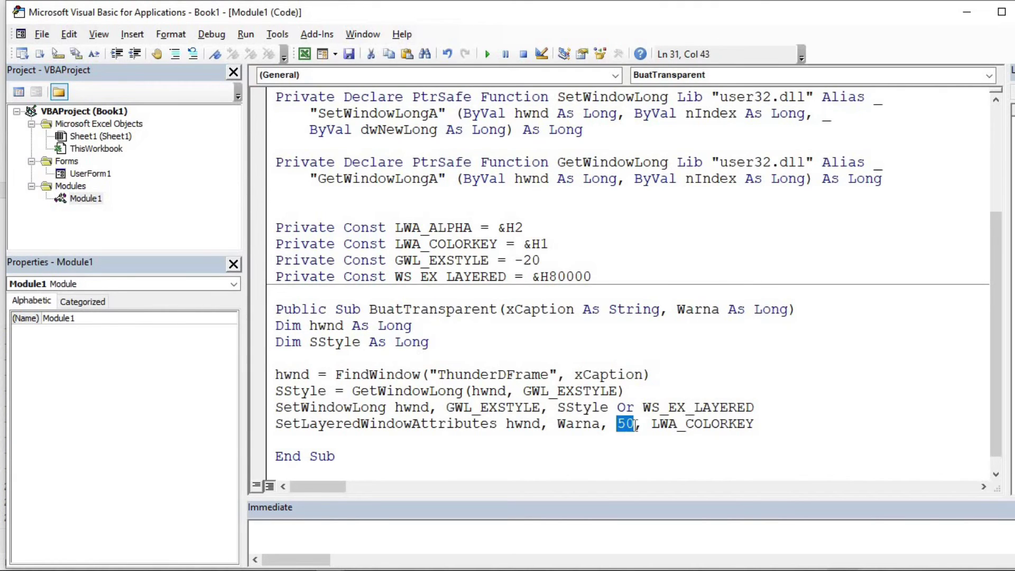
type("2")
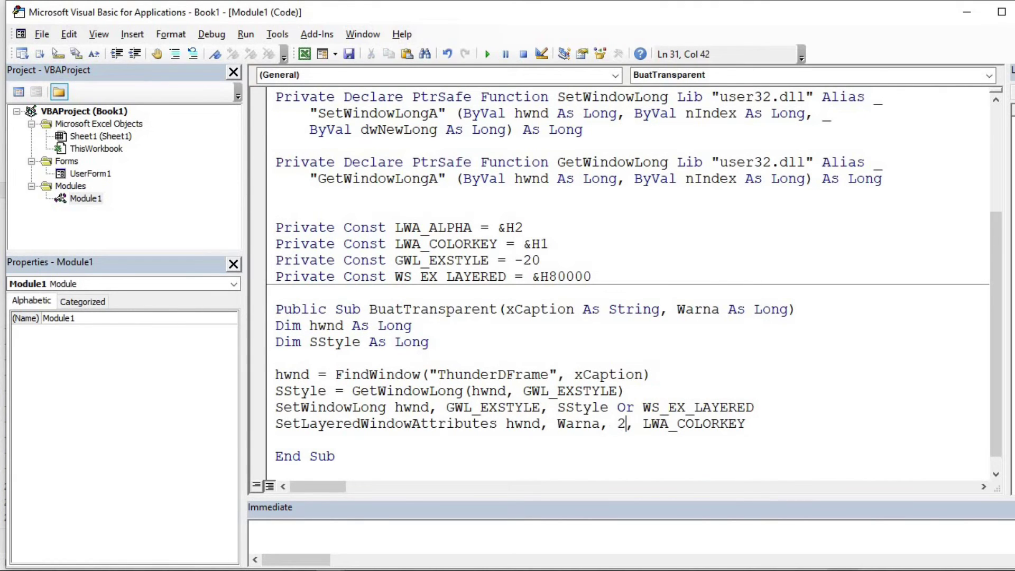
type("00")
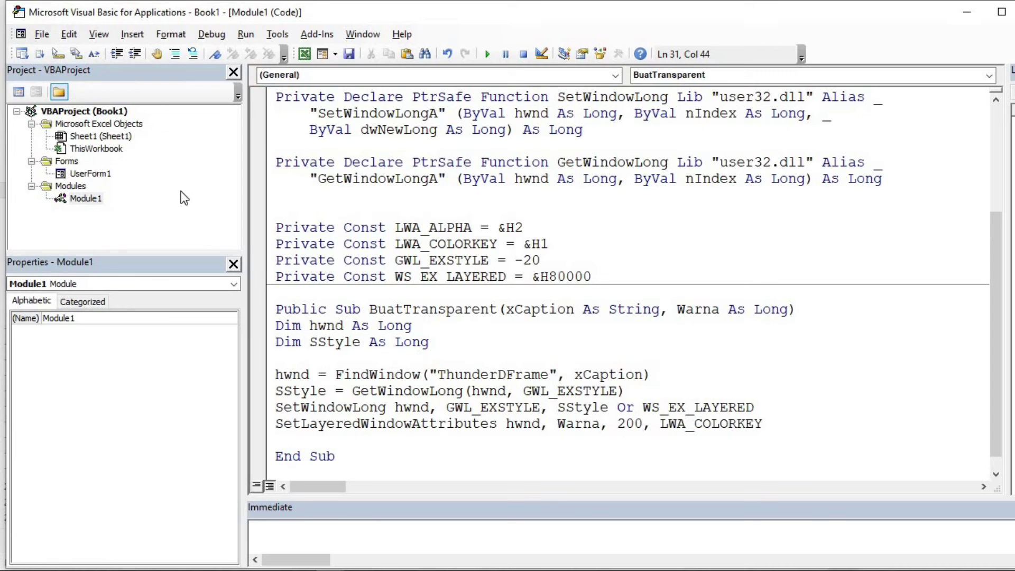
Run UserForm1 again to check the 200 opacity, then close it
left_click(90, 173)
right_click(91, 174)
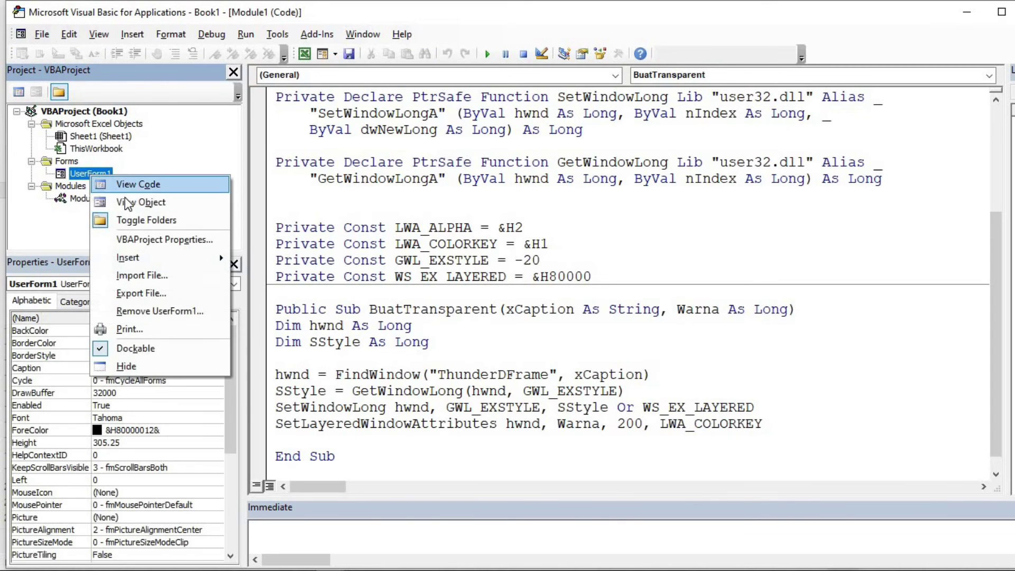
left_click(127, 211)
left_click(487, 55)
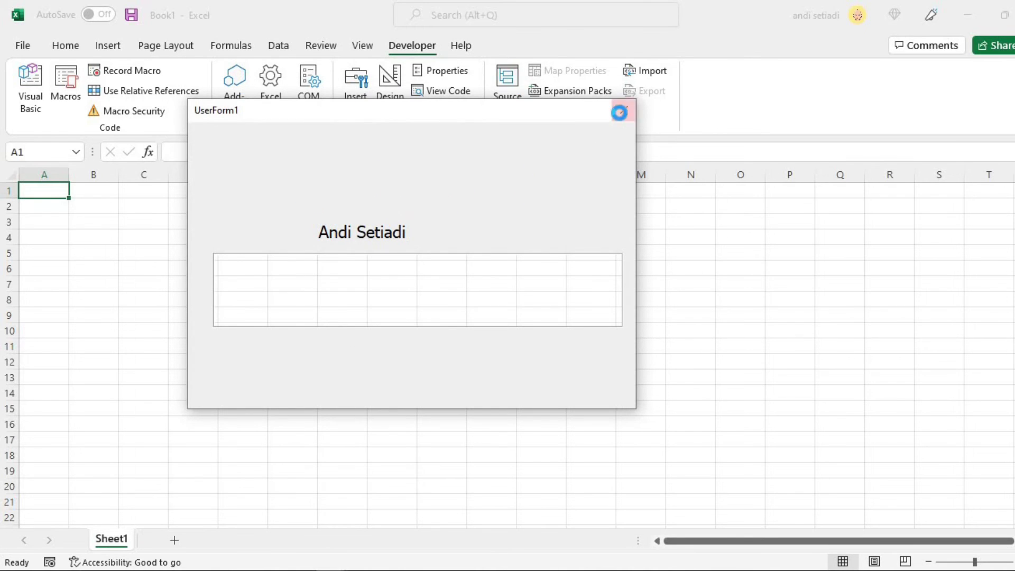
left_click(624, 109)
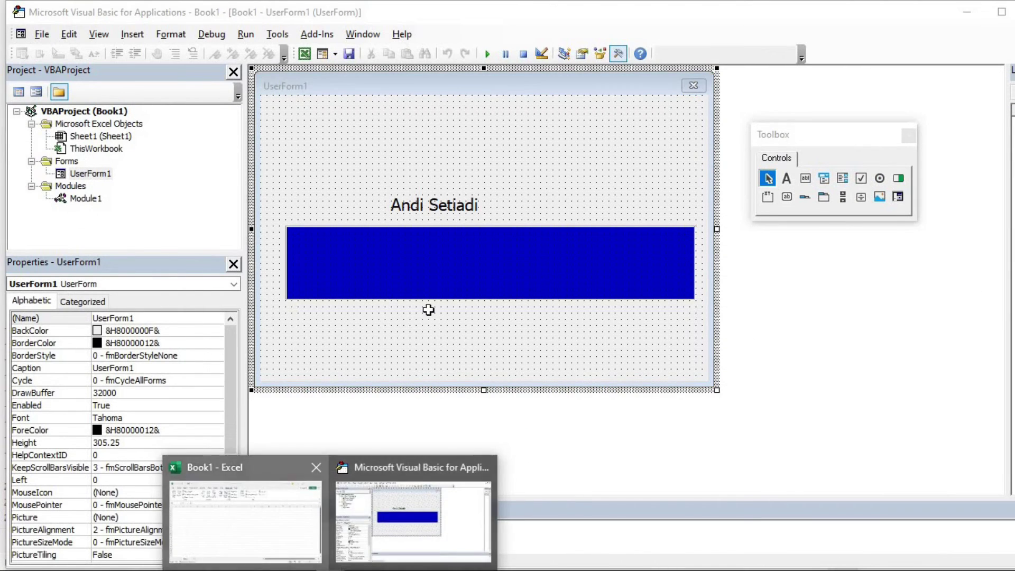
Type a person's name into cell H6 of the Excel sheet
key("alt+F11")
type("andi setua")
key("BackSpace")
key("BackSpace")
type("iadi")
key("Return")
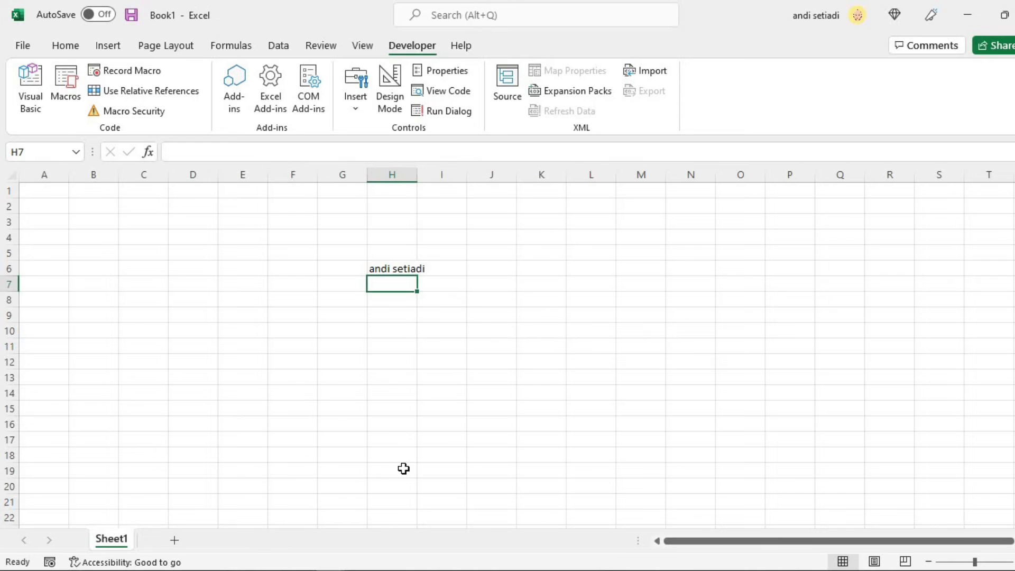
Return to the VBA editor and run UserForm1 over the sheet
left_click(364, 560)
left_click(412, 521)
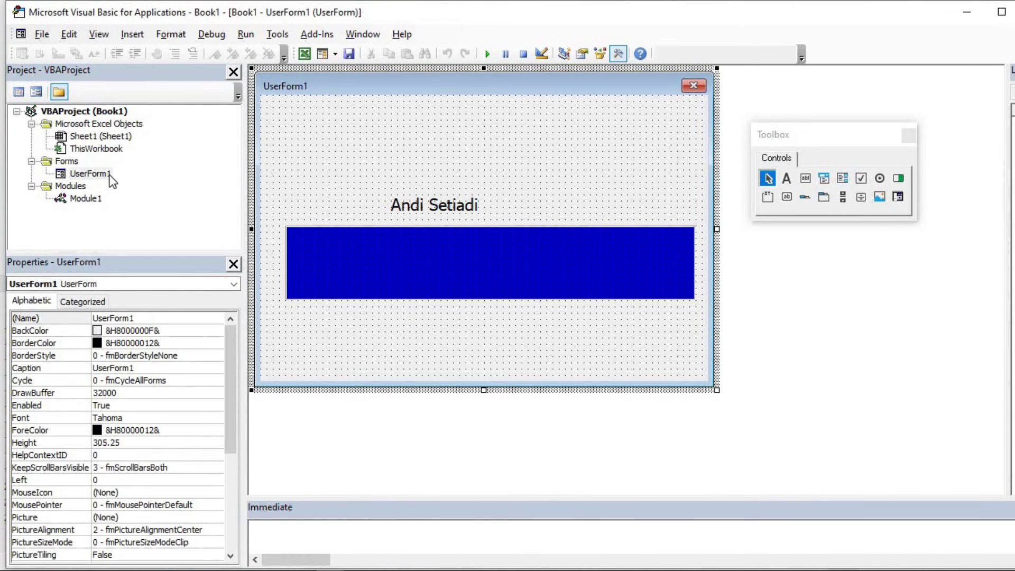
right_click(113, 175)
left_click(158, 200)
left_click(488, 54)
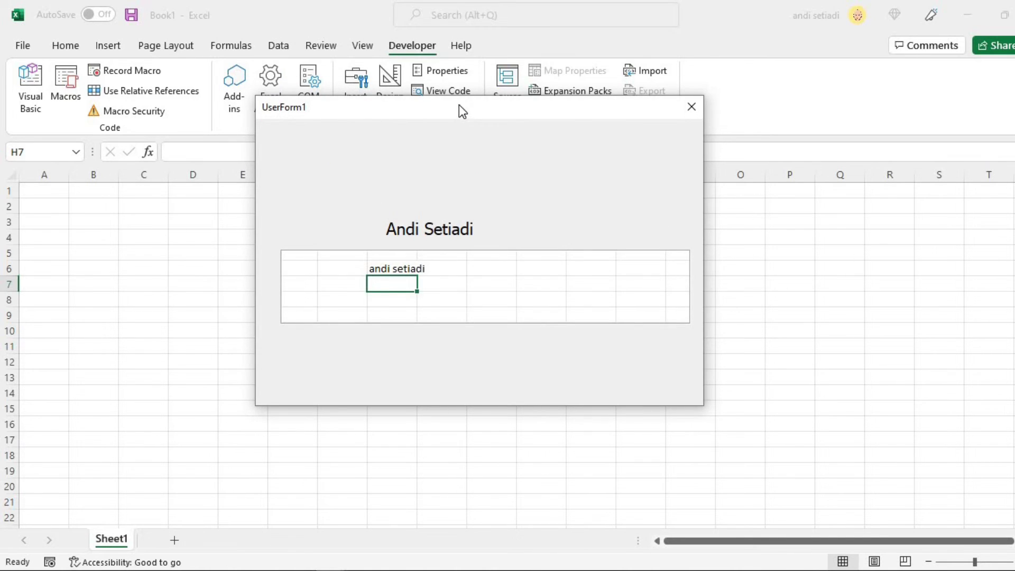
Replace LWA_COLORKEY with LWA_ALPHA in Module1's SetLayeredWindowAttributes call
left_click(691, 104)
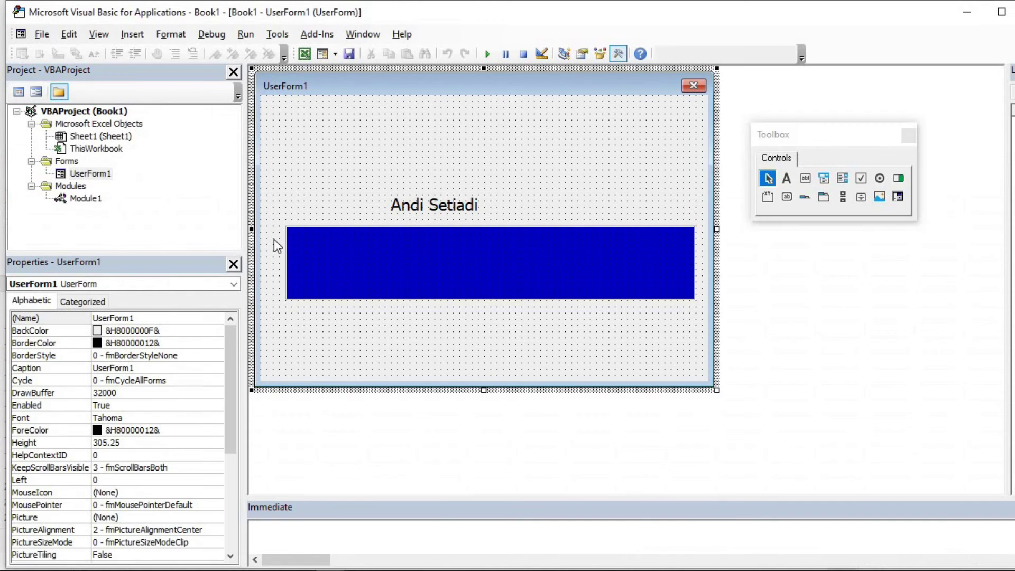
right_click(95, 199)
left_click(105, 207)
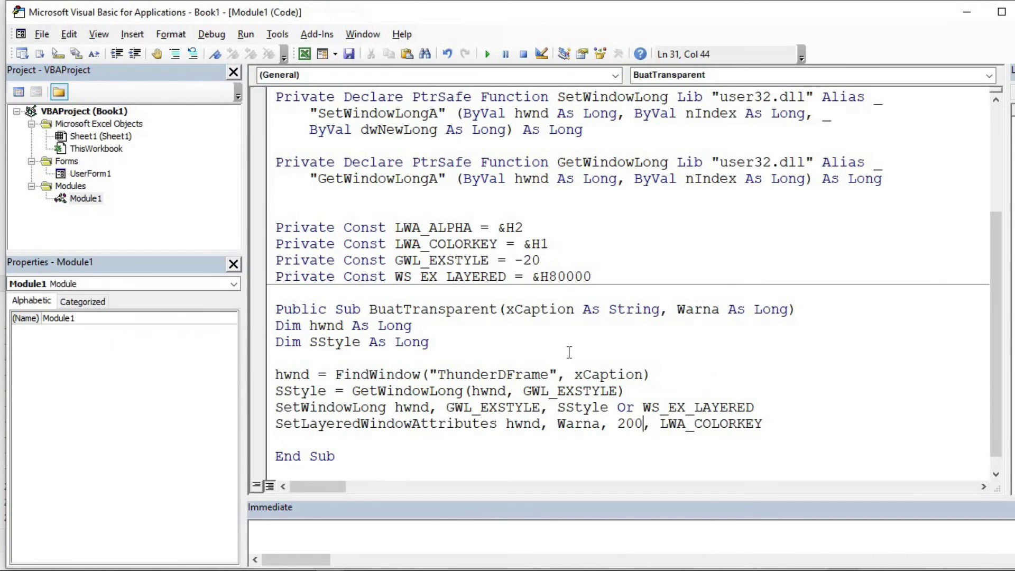
scroll(649, 423, "down", 1)
left_click_drag(616, 407, 769, 405)
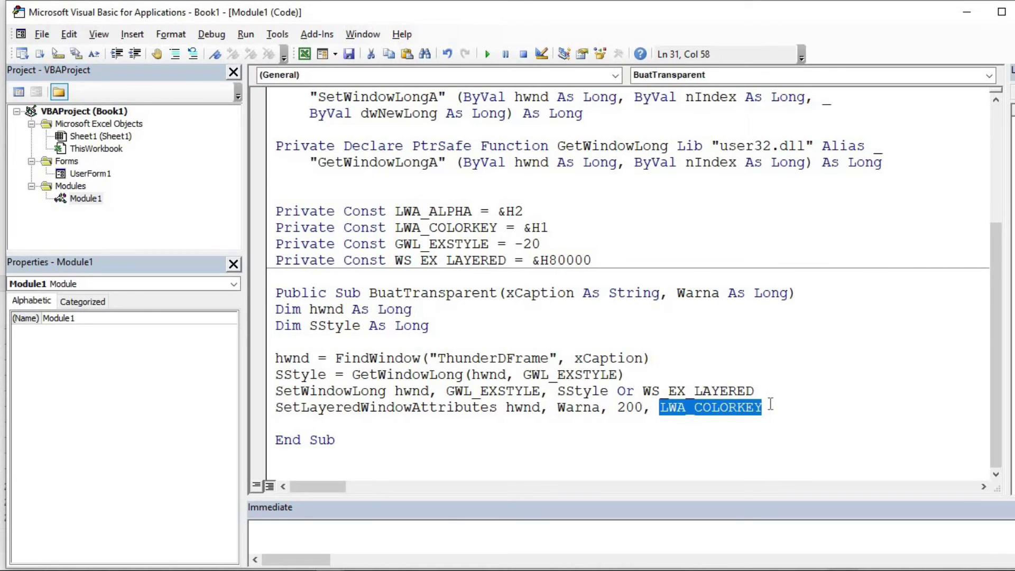
key("BackSpace")
type("lwa")
key("ctrl+space")
key("Tab")
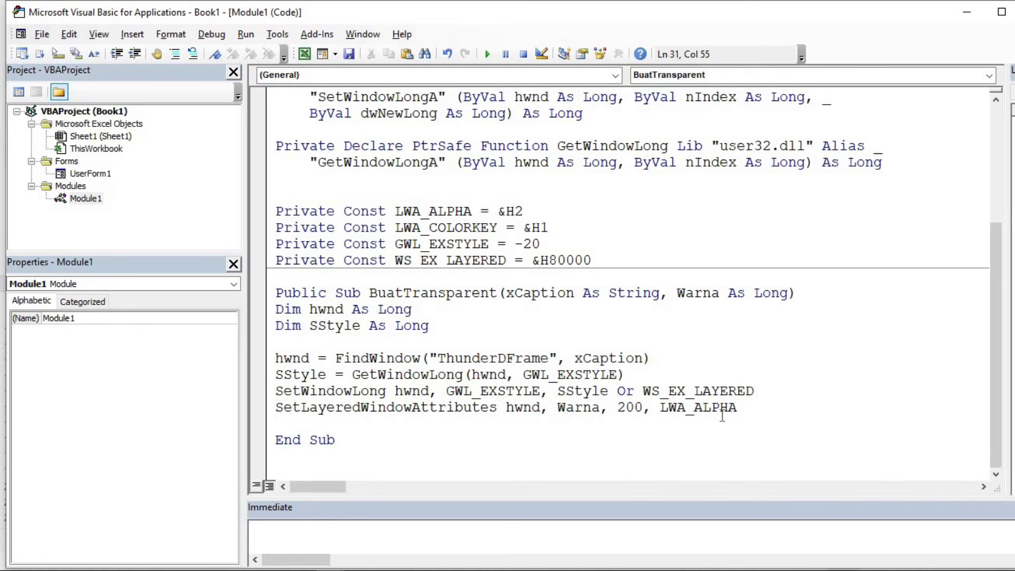
Run UserForm1 again to test the alpha-based transparency
double_click(597, 409)
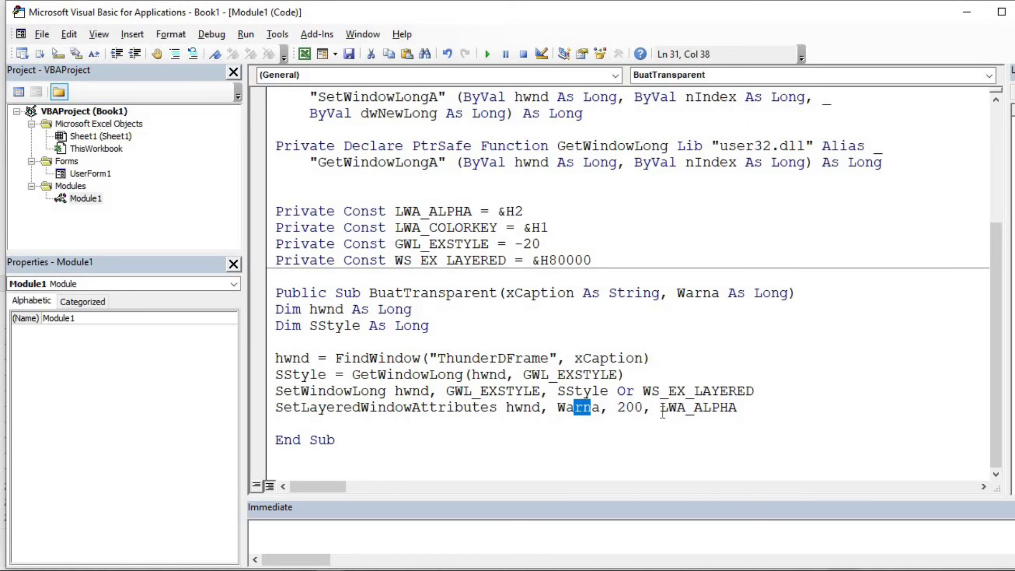
left_click(629, 410)
left_click_drag(635, 411, 625, 411)
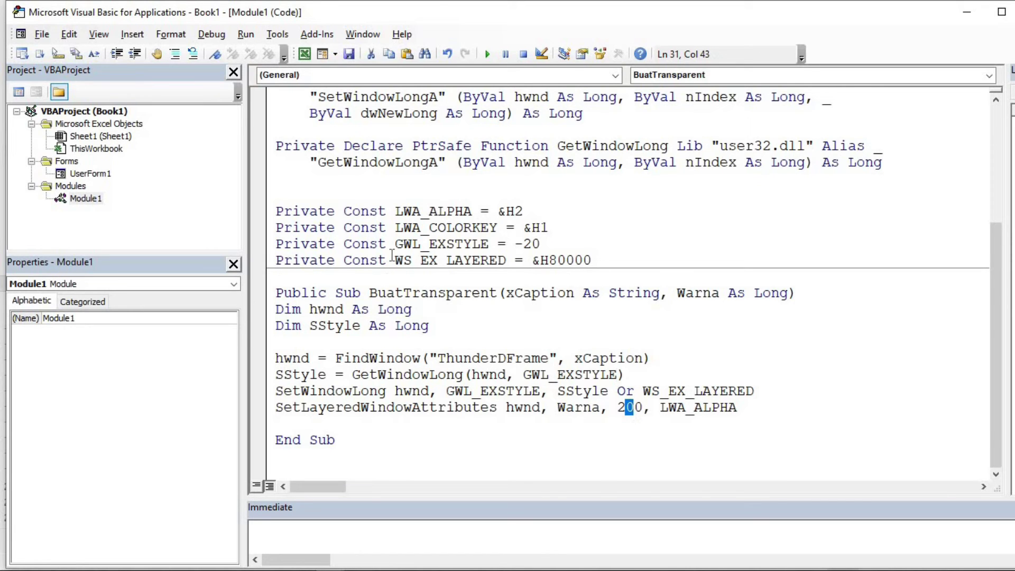
left_click(98, 176)
right_click(103, 174)
left_click(158, 200)
left_click(487, 54)
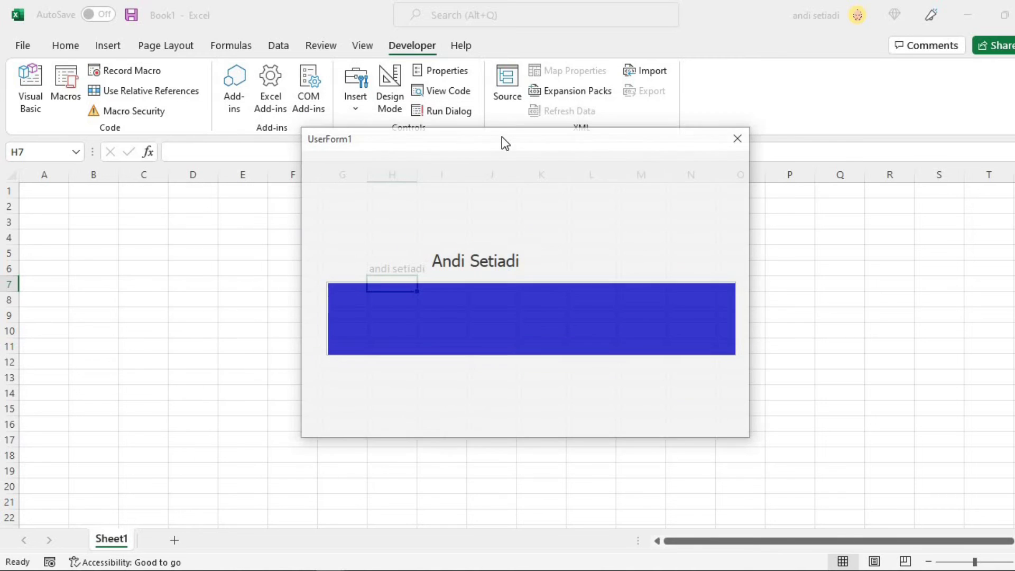
Close the semi-transparent form and scroll Module1 up to its user32 Declare statements
left_click(731, 142)
right_click(91, 201)
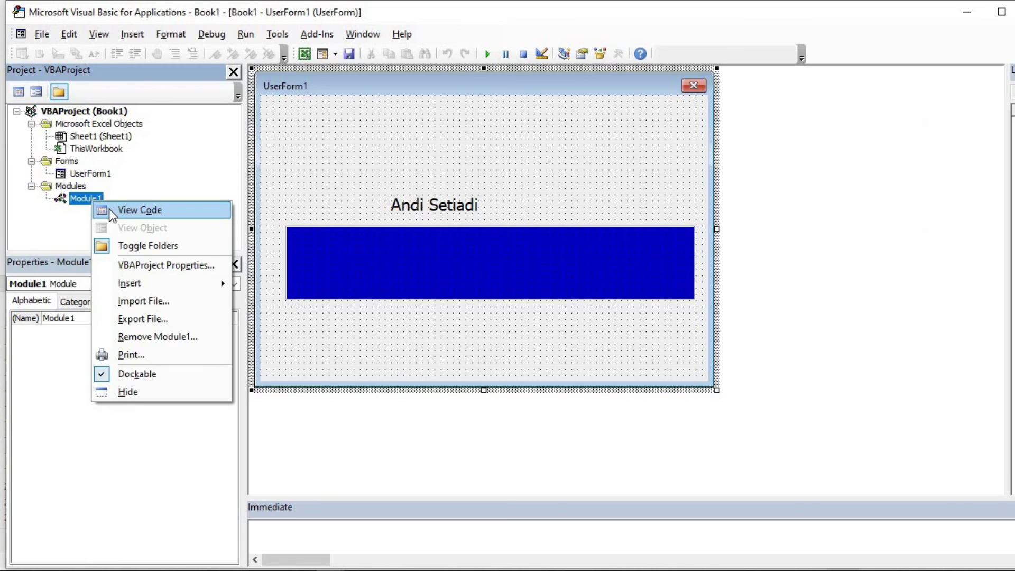
left_click(109, 208)
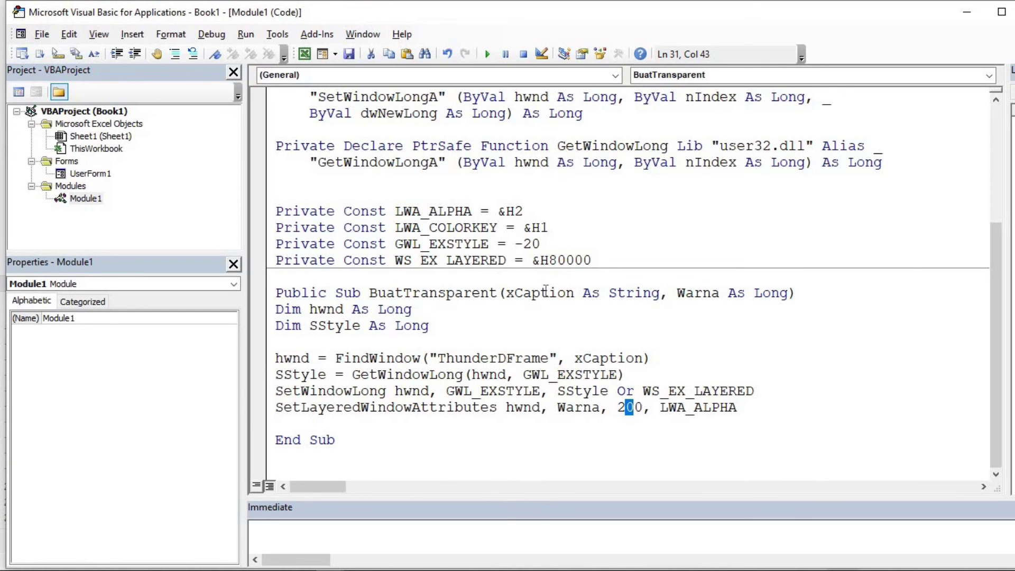
scroll(512, 380, "up", 2)
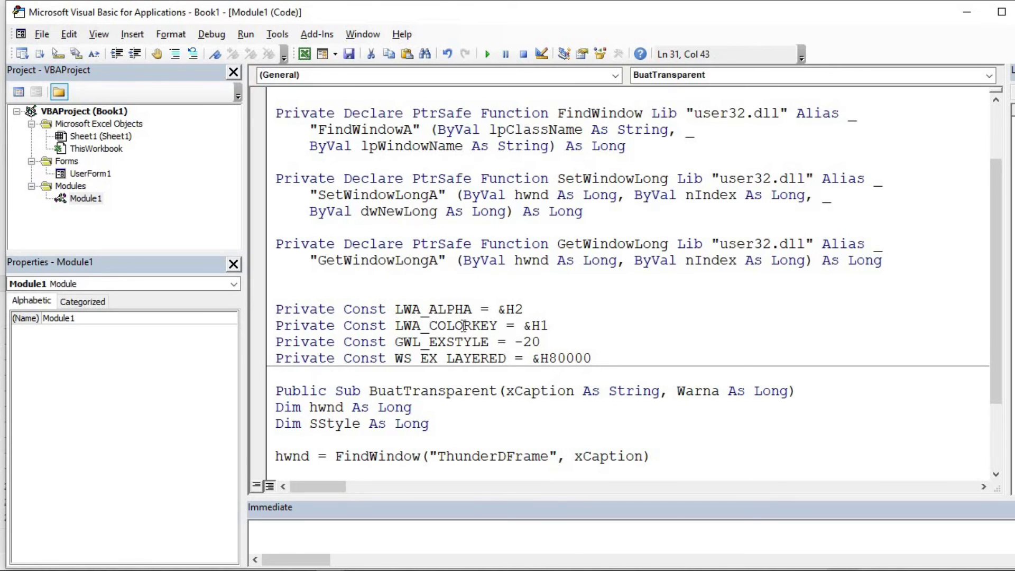
scroll(464, 325, "up", 2)
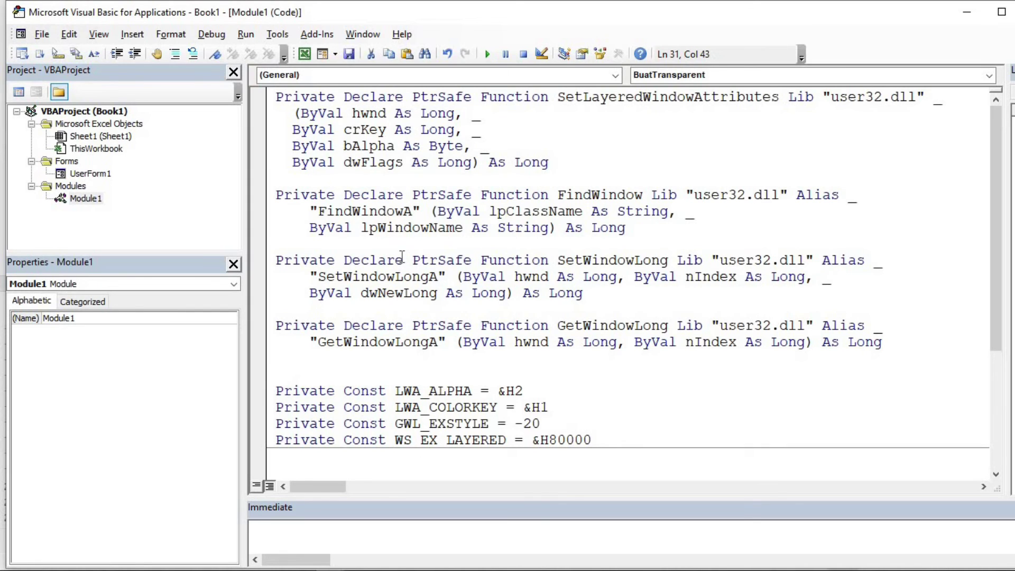
Insert '#If Win64 And VBA7 Then' above the Declare statements
key("ctrl+Home")
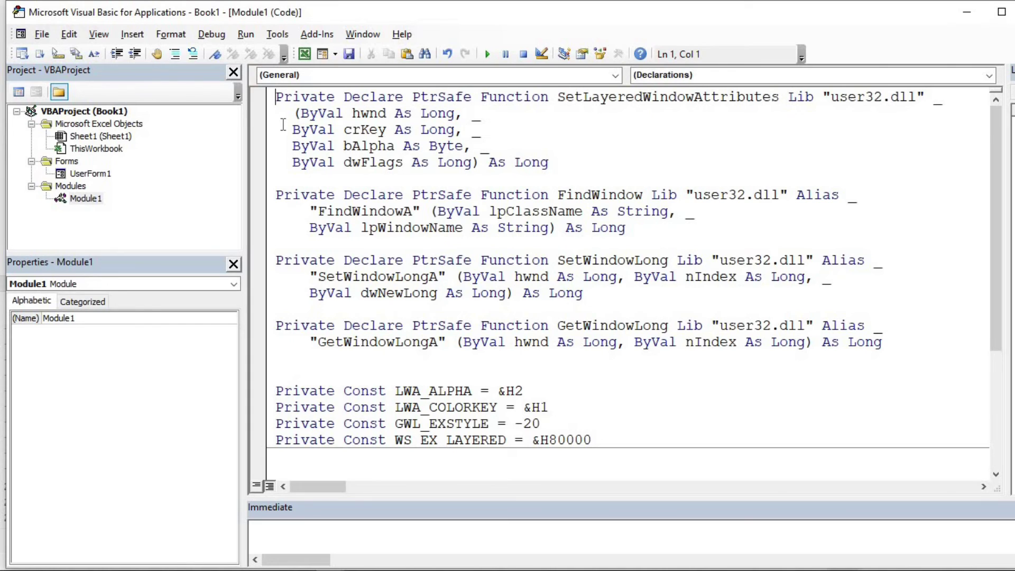
key("Return")
key("Up")
type("#IF ")
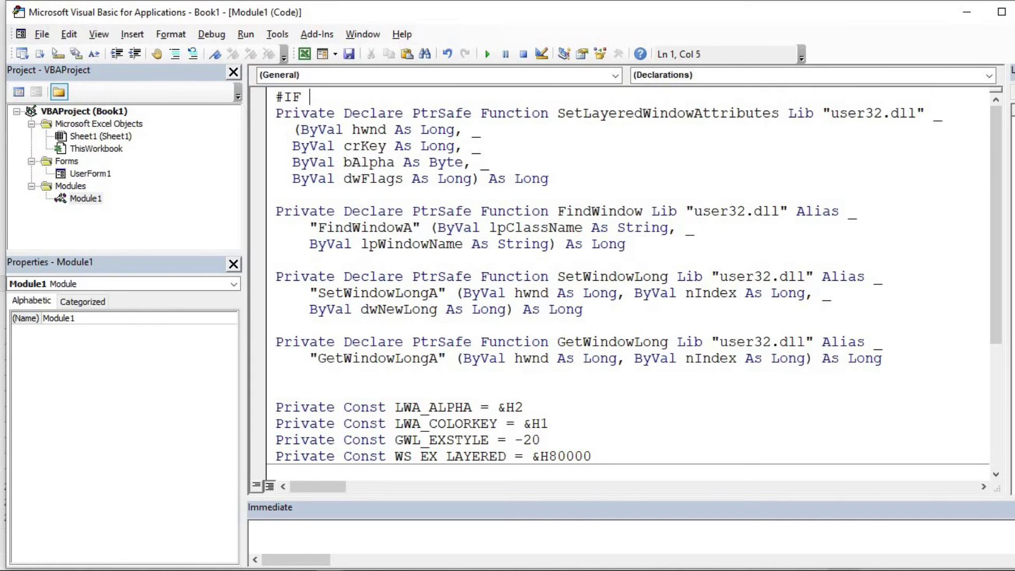
type("Win")
type("64 and ")
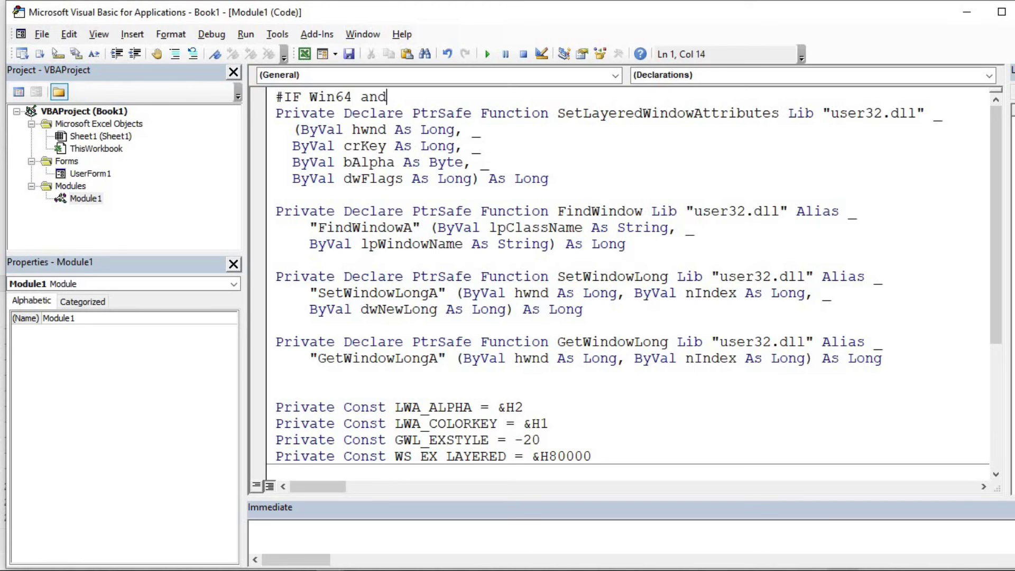
type("VBA7")
key("Return")
key("Return")
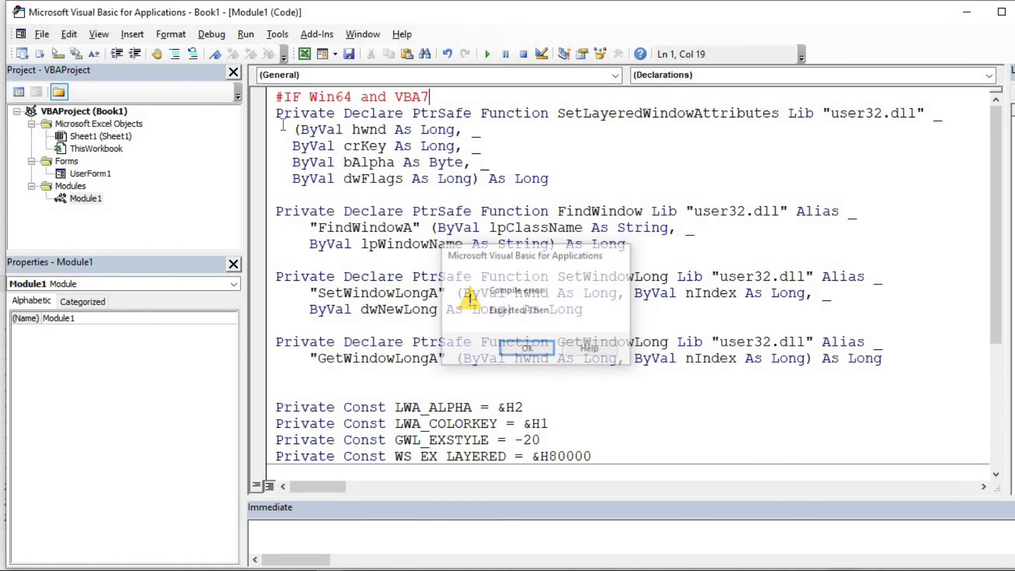
type("Then")
key("Down")
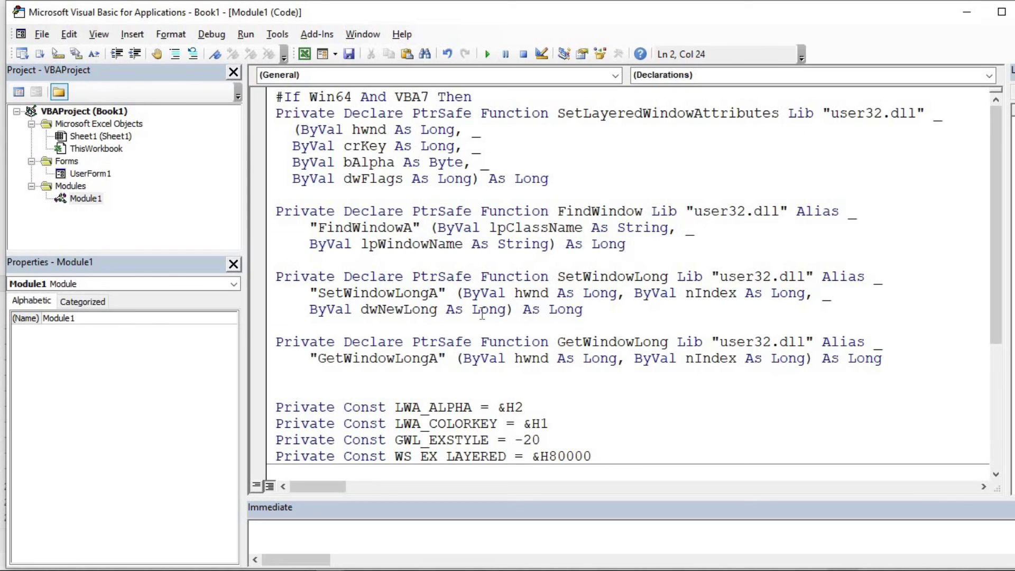
Add #Else and #End If lines after the GetWindowLongA declaration
left_click(901, 363)
key("Return")
key("BackSpace")
type("#ELSE")
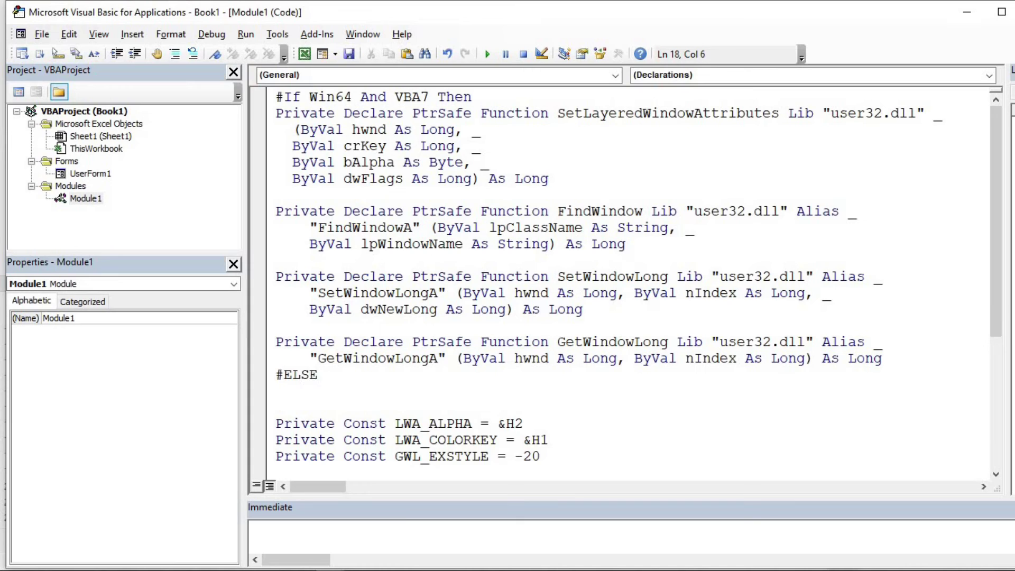
key("Return")
key("Return")
type("E")
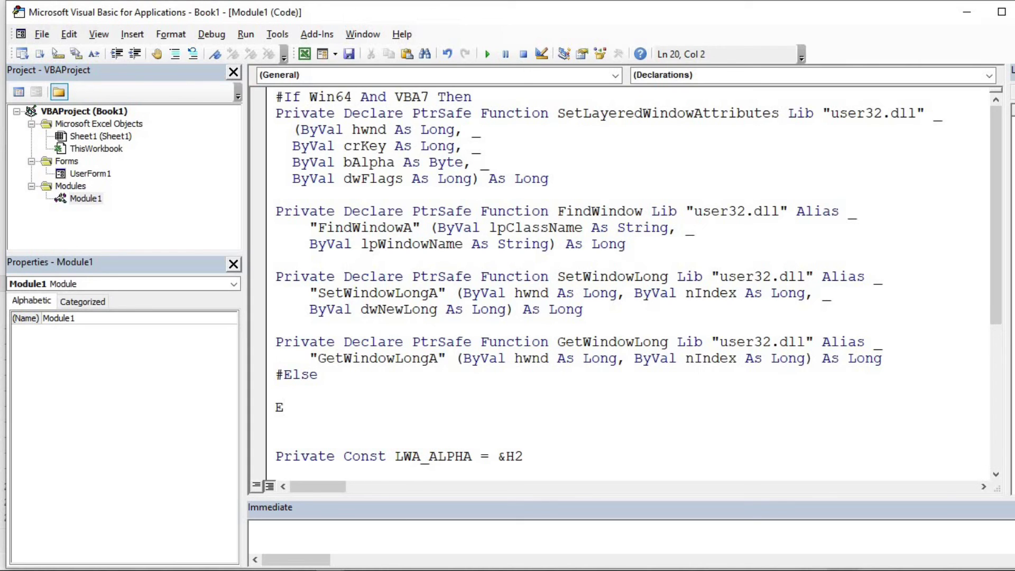
key("BackSpace")
type("#End IF")
Add a '32 Bit' comment under #Else and copy the 64-bit Declare statements
left_click(276, 390)
key("Tab")
type("32 Bit")
key("Return")
key("Return")
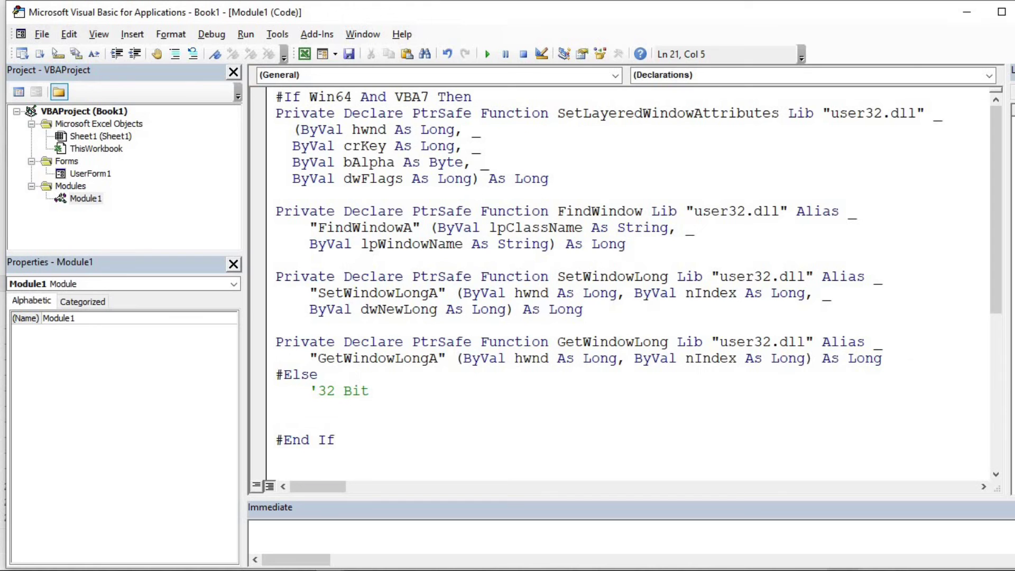
left_click_drag(893, 359, 276, 113)
key("ctrl+c")
Paste the copied declarations under the '32 Bit comment and fix the first line's indentation
left_click(313, 406)
key("ctrl+v")
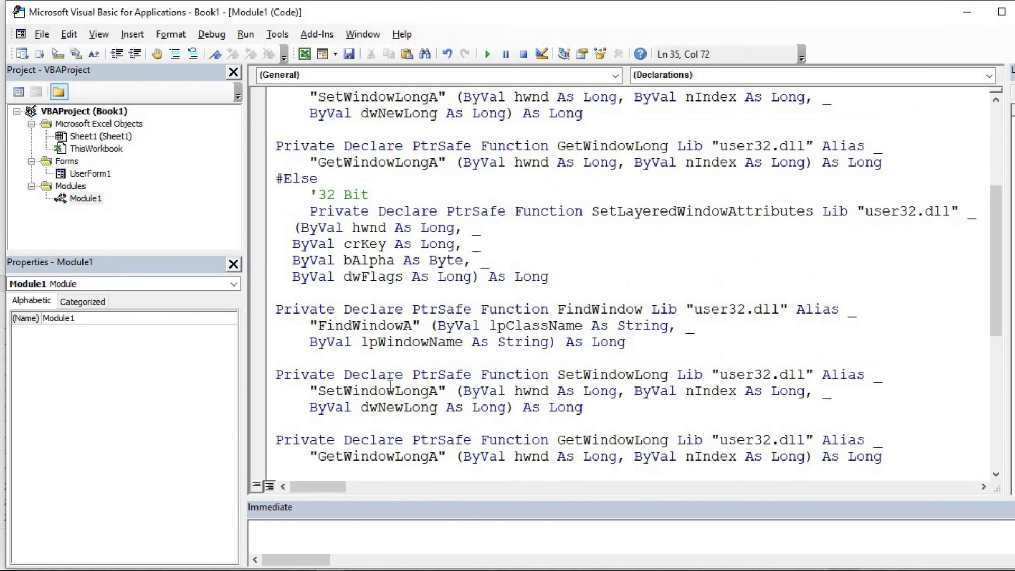
scroll(390, 386, "up", 2)
left_click(310, 309)
key("BackSpace")
key("BackSpace")
key("Return")
key("BackSpace")
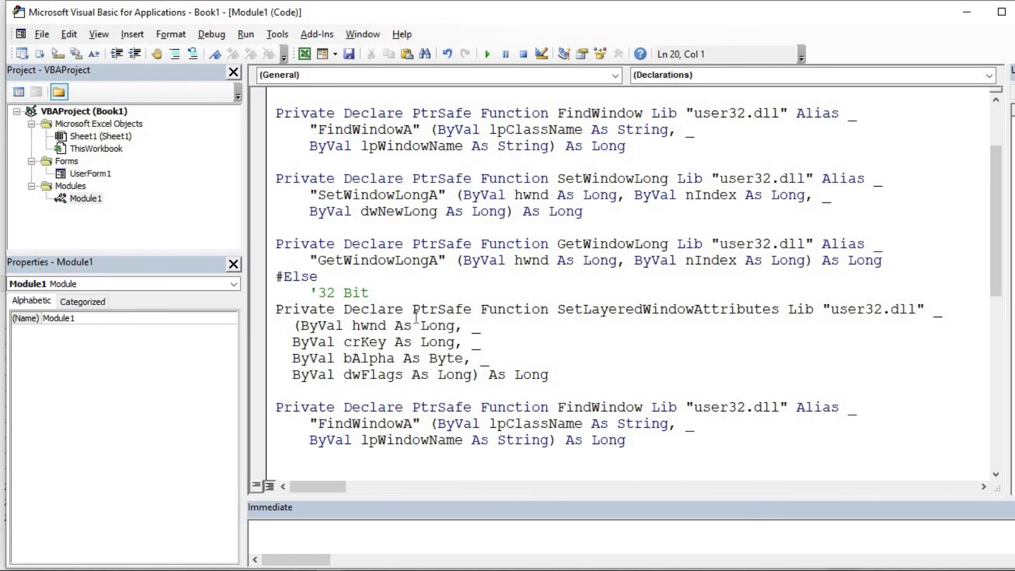
Delete PtrSafe from the 32-bit SetLayeredWindowAttributes and FindWindow declarations, dismissing the compile error
double_click(441, 309)
key("BackSpace")
key("BackSpace")
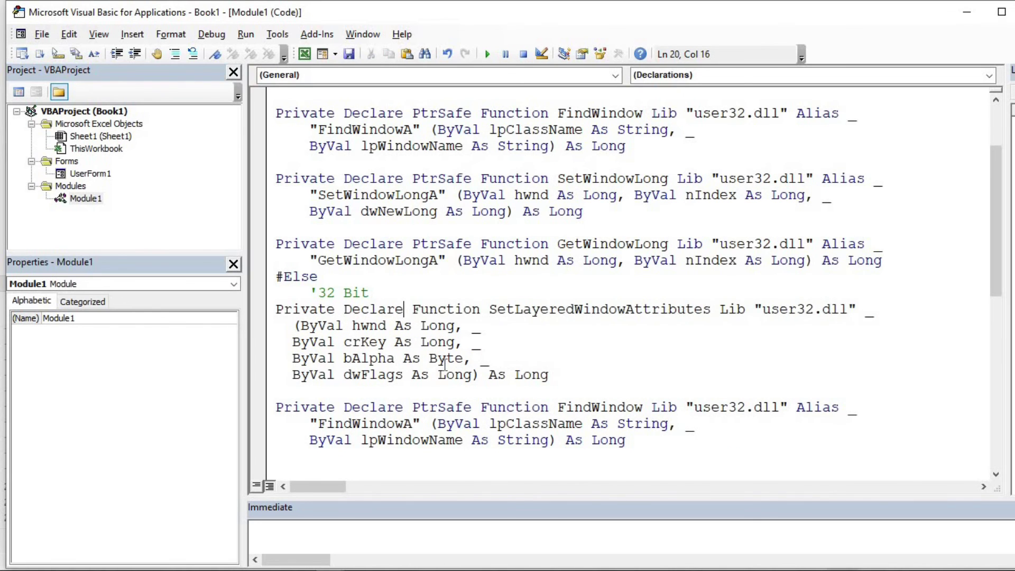
left_click(444, 363)
scroll(445, 364, "down", 1)
scroll(444, 364, "down", 1)
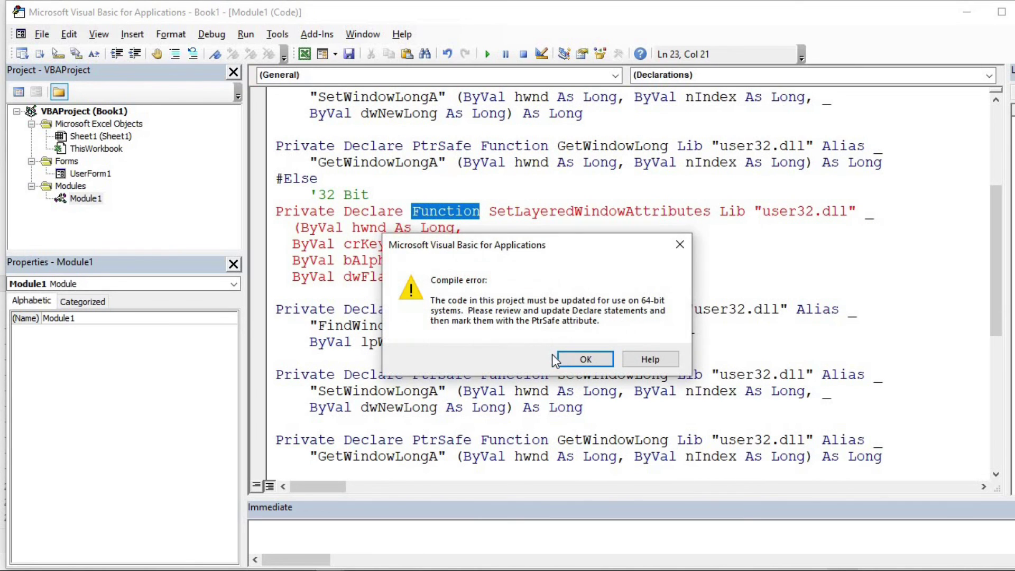
left_click(555, 361)
double_click(440, 310)
key("BackSpace")
key("BackSpace")
Delete PtrSafe from the 32-bit SetWindowLong and GetWindowLong declarations, dismissing the compile errors
left_click(443, 375)
left_click(582, 363)
double_click(447, 374)
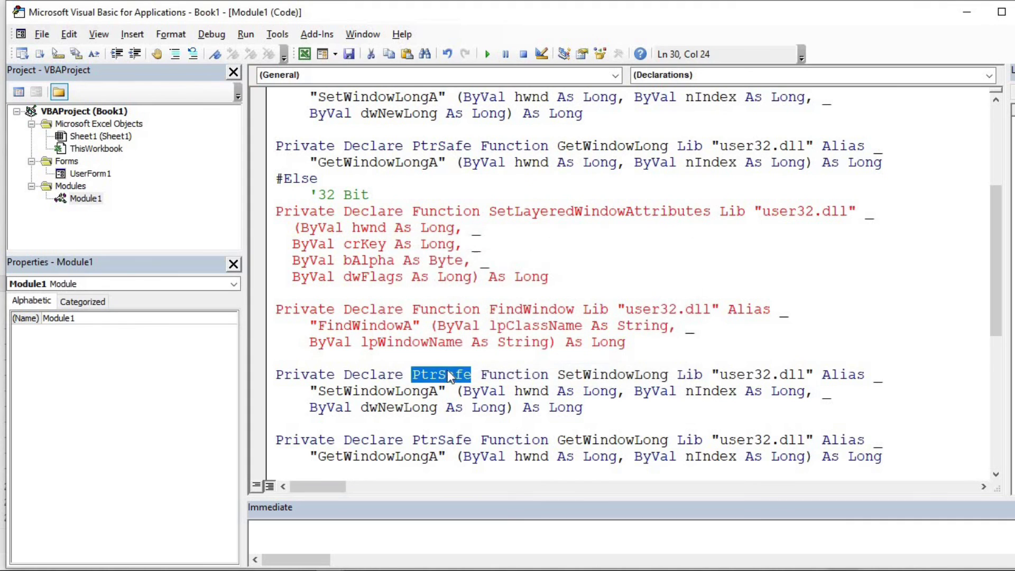
key("BackSpace")
key("BackSpace")
left_click(477, 407)
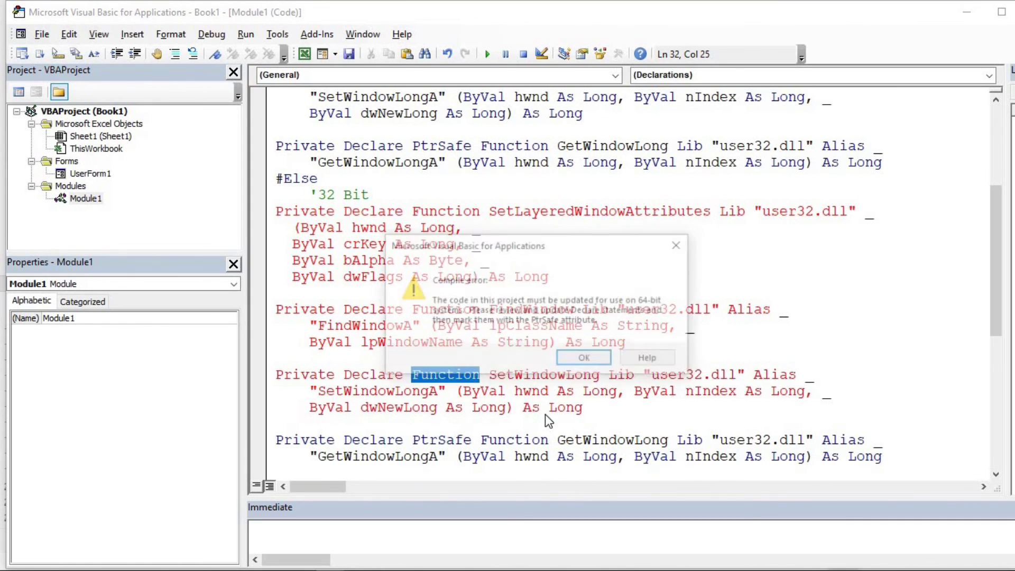
left_click(584, 357)
double_click(460, 439)
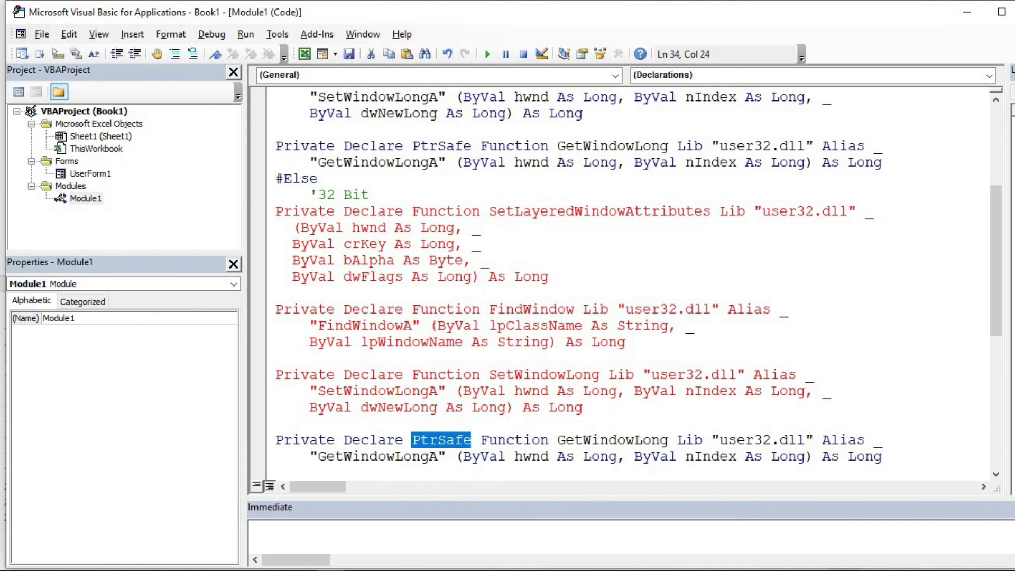
key("BackSpace")
key("BackSpace")
left_click(538, 465)
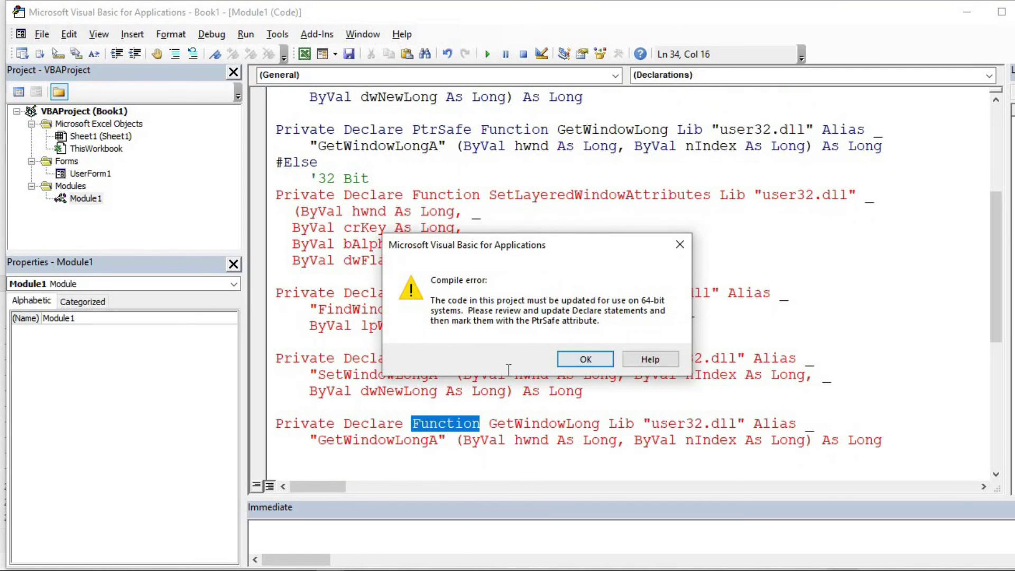
key("Return")
Remove the blank line before #End If and recheck the 64-bit declarations
scroll(413, 212, "down", 2)
scroll(413, 212, "up", 4)
scroll(413, 212, "up", 1)
left_click(413, 212)
scroll(413, 216, "up", 1)
left_click(412, 230)
scroll(412, 232, "up", 1)
scroll(411, 232, "down", 4)
scroll(411, 231, "down", 3)
left_click(455, 267)
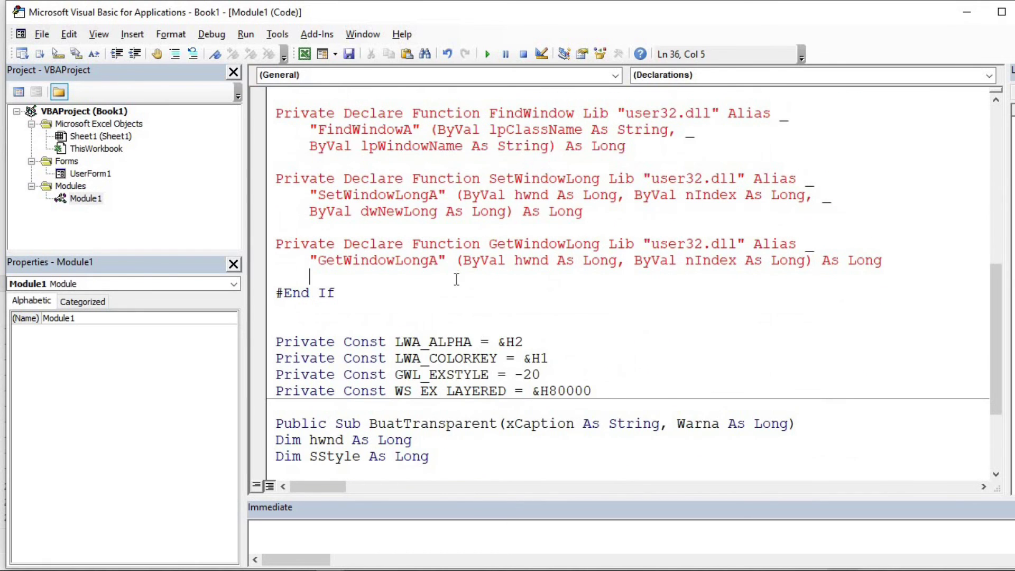
scroll(450, 280, "up", 1)
key("BackSpace")
key("Right")
scroll(476, 225, "up", 1)
scroll(476, 225, "up", 5)
left_click(476, 228)
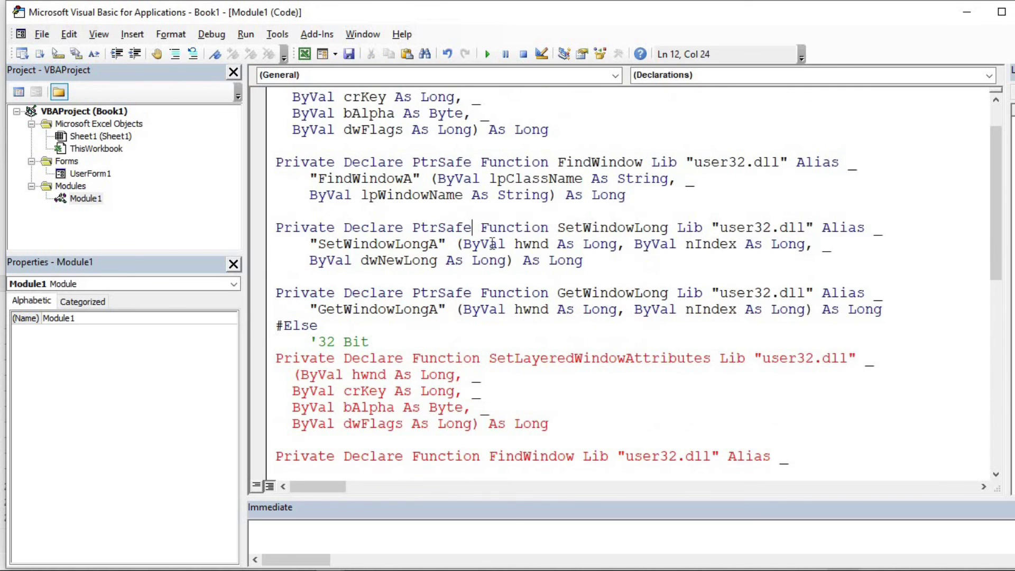
scroll(475, 233, "down", 8)
scroll(446, 354, "down", 1)
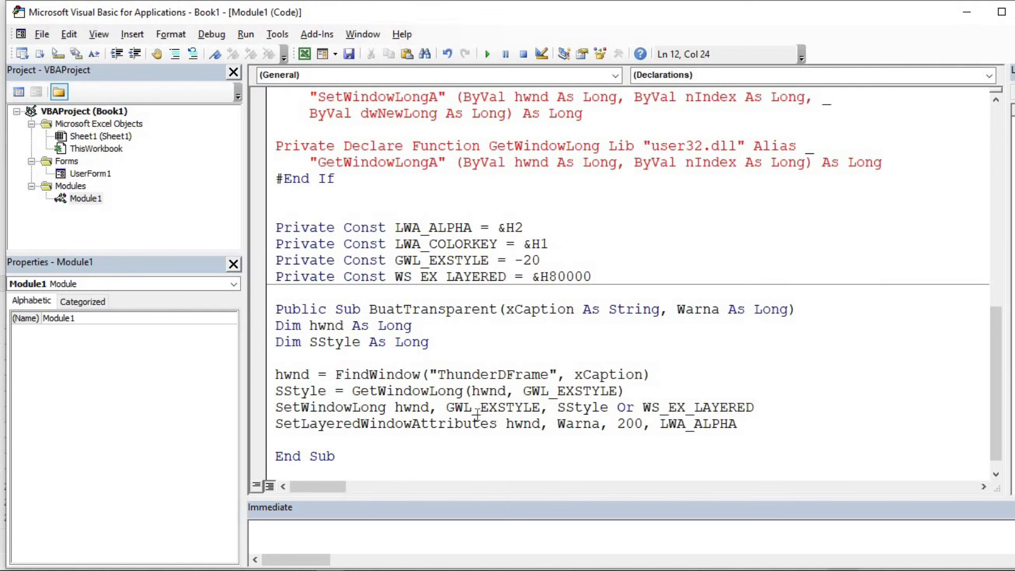
scroll(325, 164, "up", 3)
Review the BuatTransparent call's Me.Caption and Frame1.BackColor arguments in UserForm1's code
right_click(91, 199)
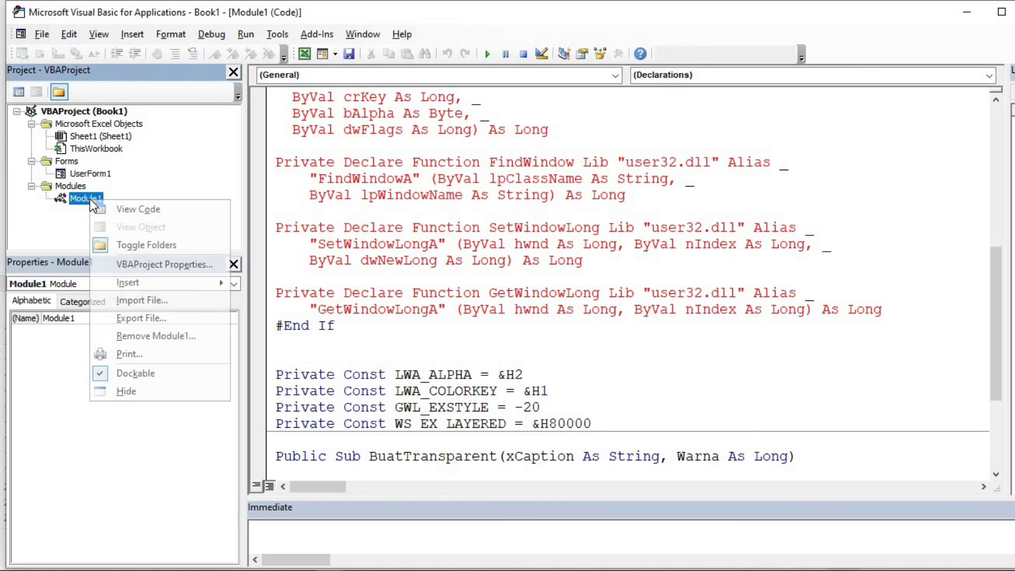
right_click(93, 174)
left_click(118, 183)
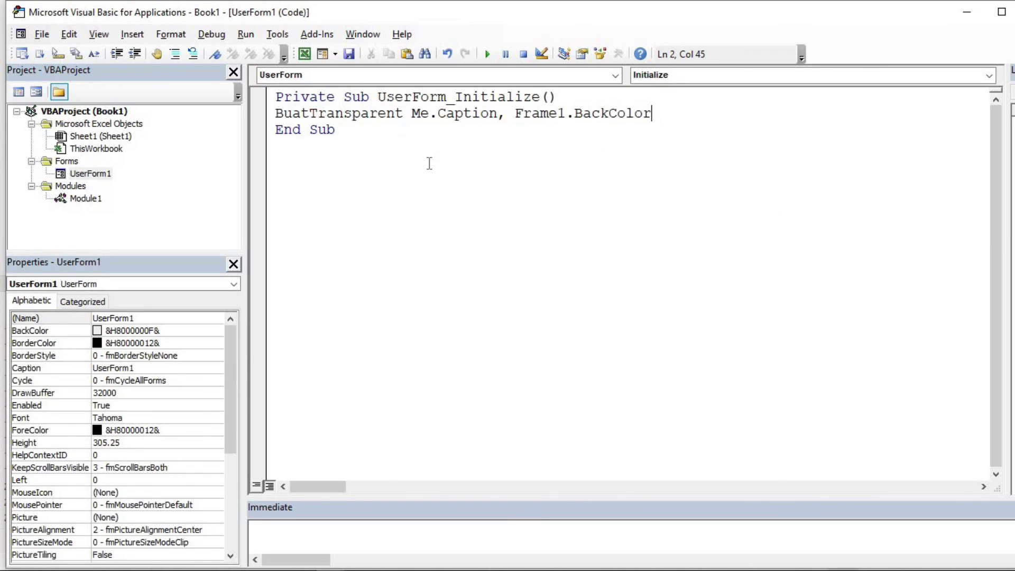
left_click_drag(293, 113, 369, 113)
left_click_drag(438, 113, 473, 113)
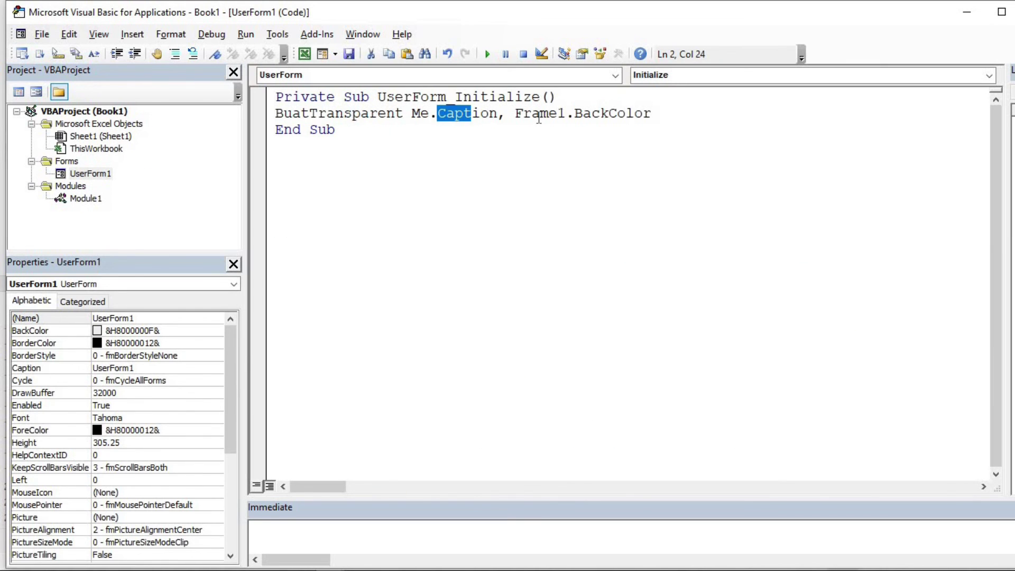
left_click_drag(539, 113, 625, 113)
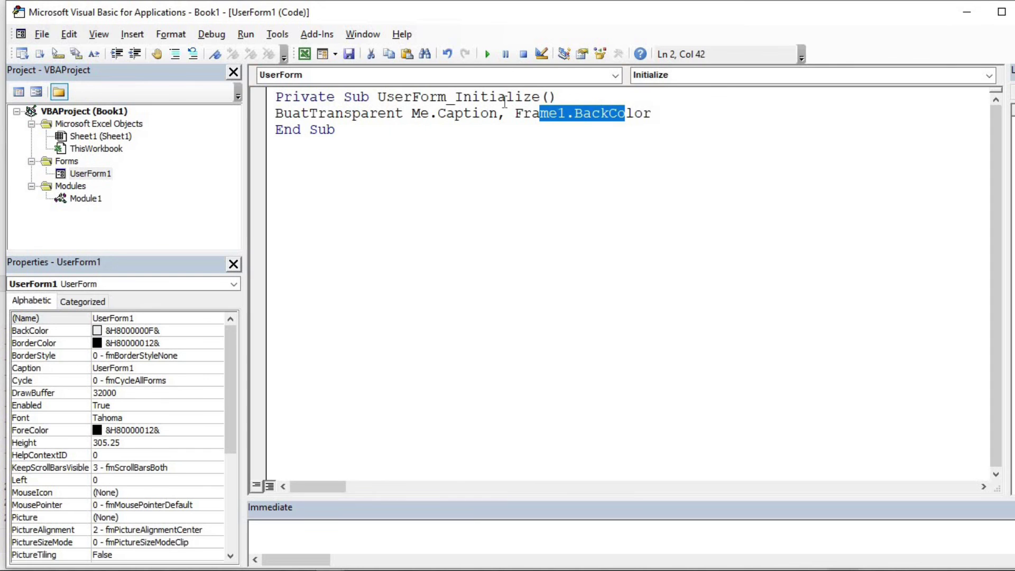
In Module1, change BuatTransparent's Warna parameter to Optional with default = vbWhite
right_click(96, 199)
left_click(133, 206)
scroll(603, 359, "down", 3)
left_click(690, 309)
key("shift+Home")
left_click(743, 341)
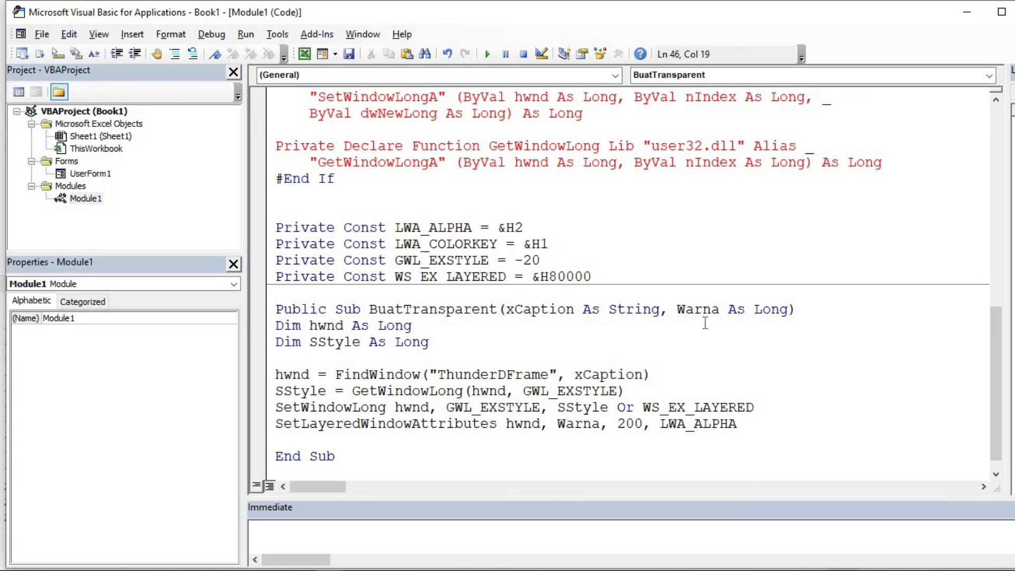
left_click(675, 309)
type("optional")
key("Right")
key("Right")
key("Right")
key("Right")
key("Right")
key("Right")
key("Right")
key("Right")
type("= vbWhite")
left_click(715, 343)
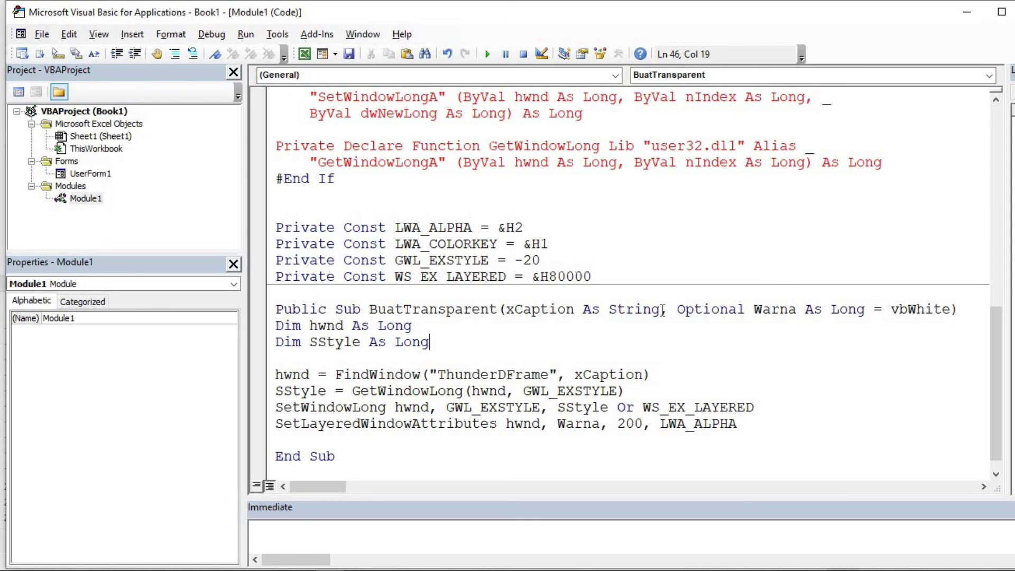
Remove the Frame1.BackColor argument from UserForm1's BuatTransparent call
right_click(108, 174)
left_click(132, 179)
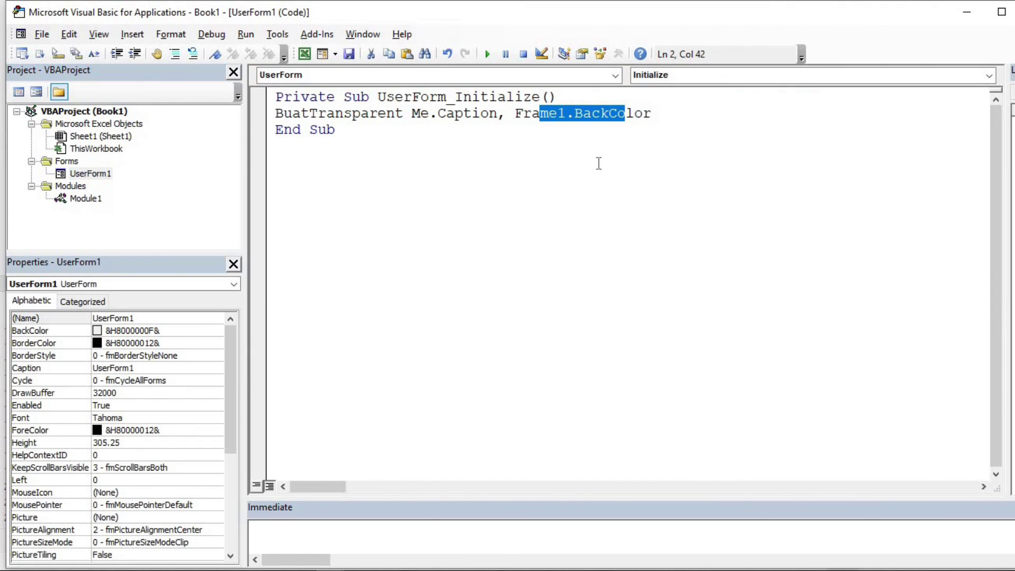
left_click_drag(531, 113, 516, 112)
key("BackSpace")
key("BackSpace")
left_click(550, 152)
Run UserForm1 to test its transparency, then close it
left_click(530, 118)
left_click(488, 54)
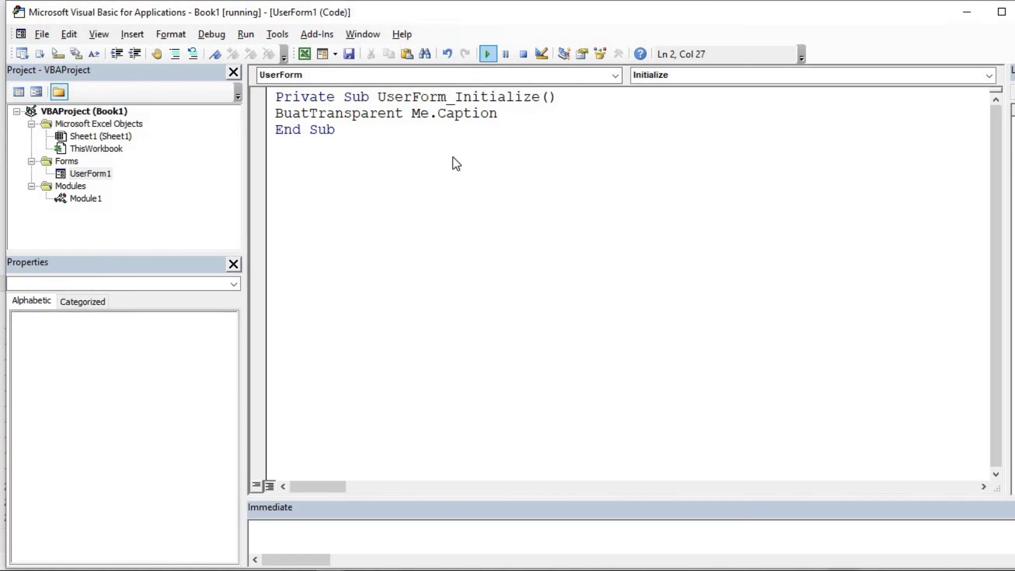
left_click(742, 136)
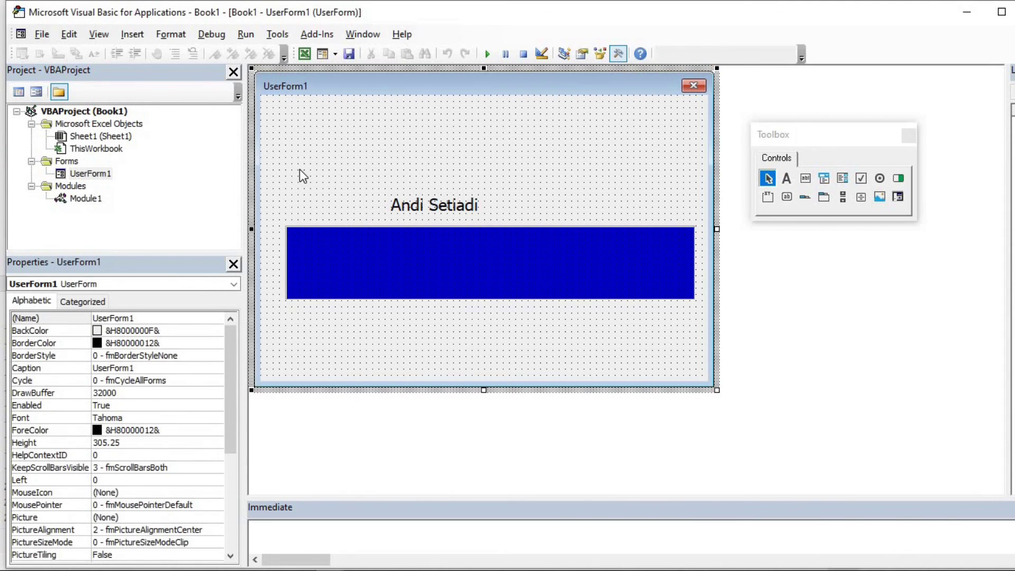